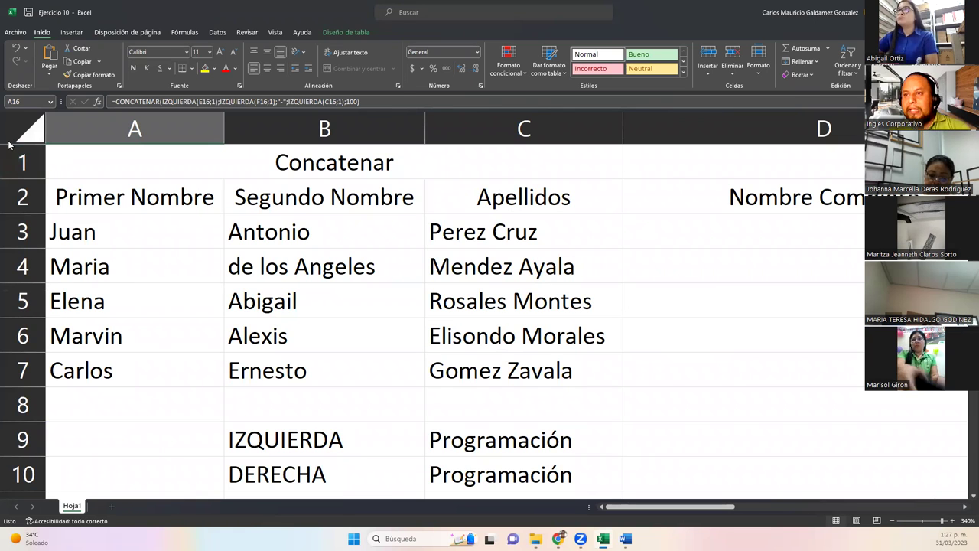
# Take a screen capture of the sheet area.
pyautogui.press('super+shift+s')
pyautogui.moveTo(2, 109); pyautogui.dragTo(933, 422)
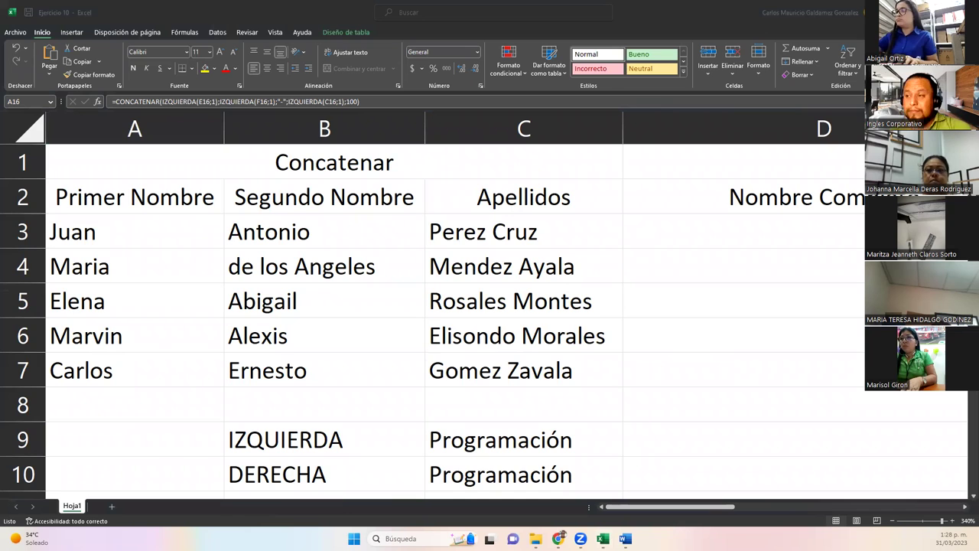
pyautogui.keyDown('ctrl'); pyautogui.scroll(-3, 373, 278); pyautogui.keyUp('ctrl')
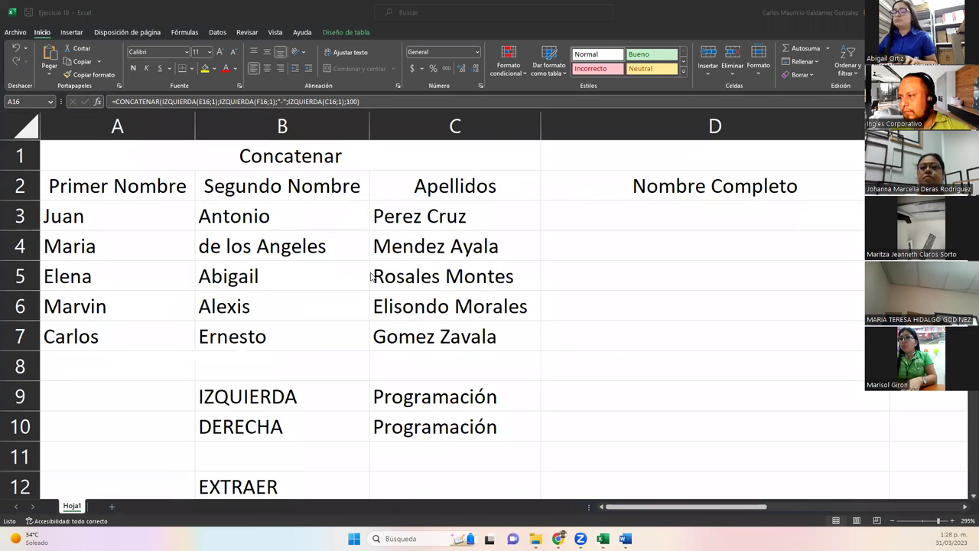
pyautogui.click(662, 218)
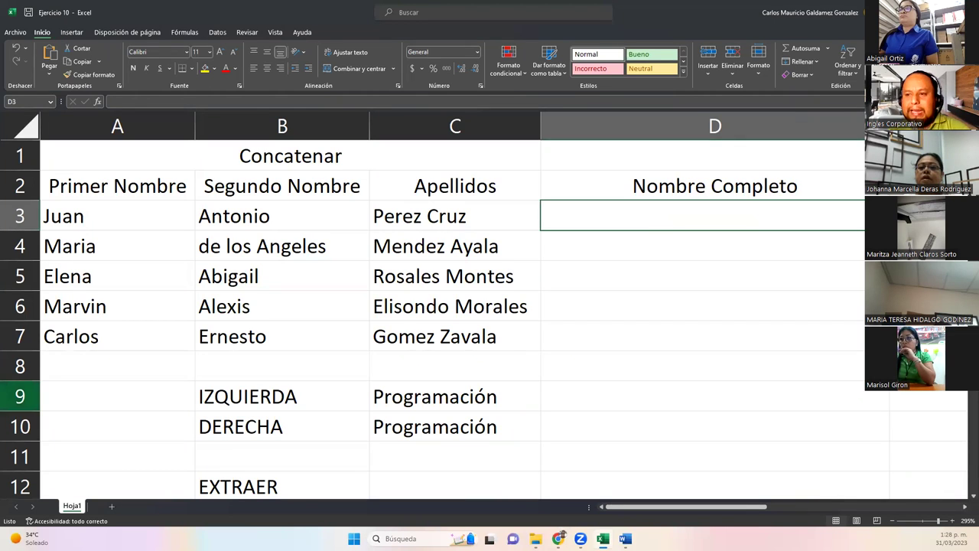
# Insert several blank rows at row 8, pushing the IZQUIERDA/DERECHA examples below row 12.
pyautogui.rightClick(21, 366)
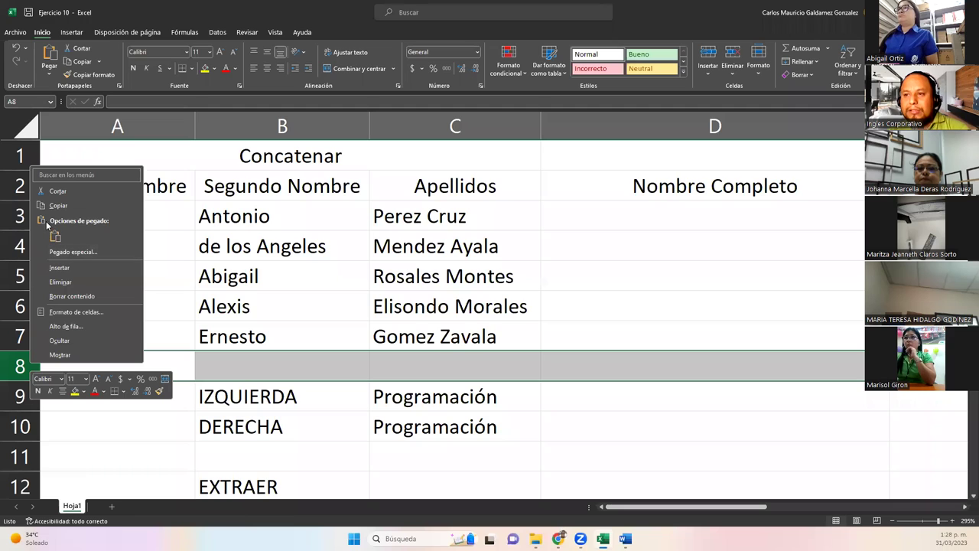
pyautogui.click(61, 268)
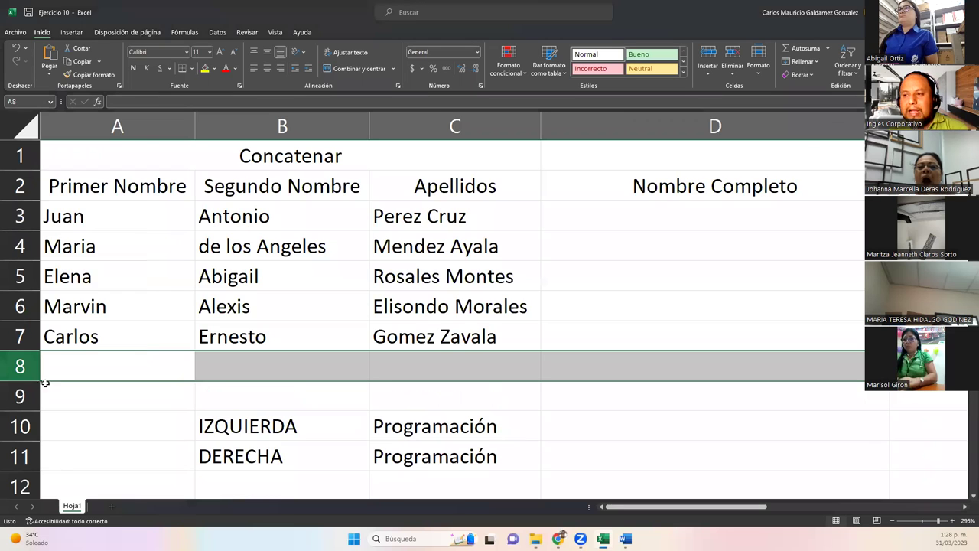
pyautogui.rightClick(21, 375)
pyautogui.press('Escape')
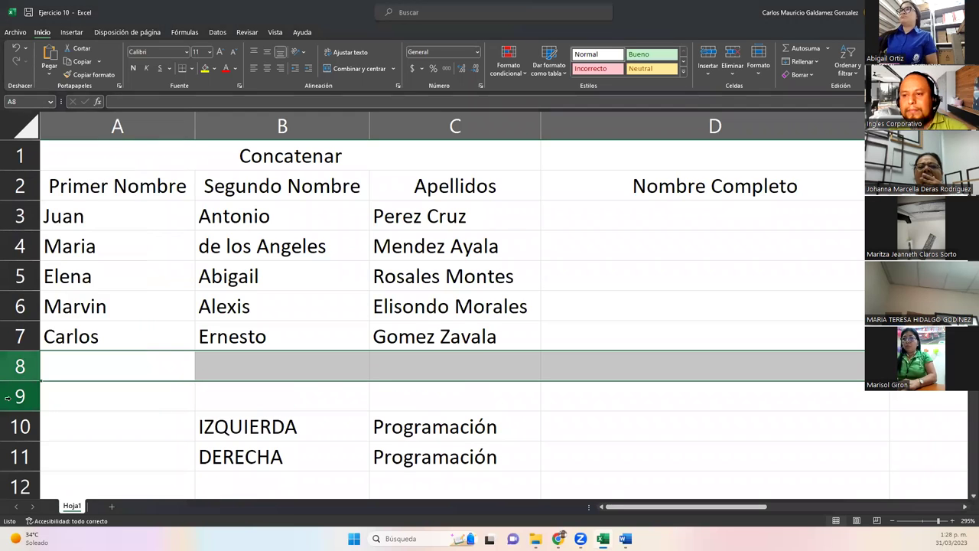
pyautogui.moveTo(20, 396); pyautogui.dragTo(19, 370)
pyautogui.rightClick(18, 371)
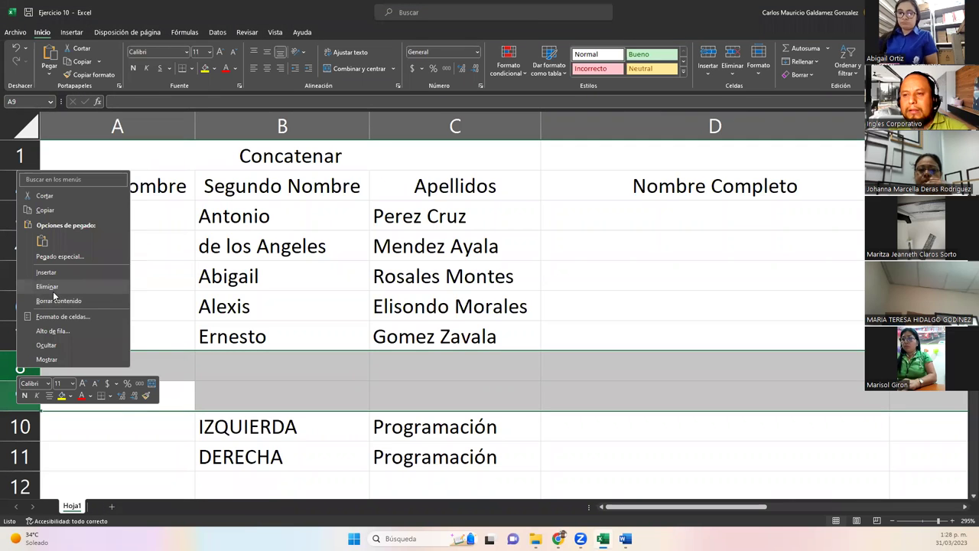
pyautogui.click(57, 272)
pyautogui.click(109, 359)
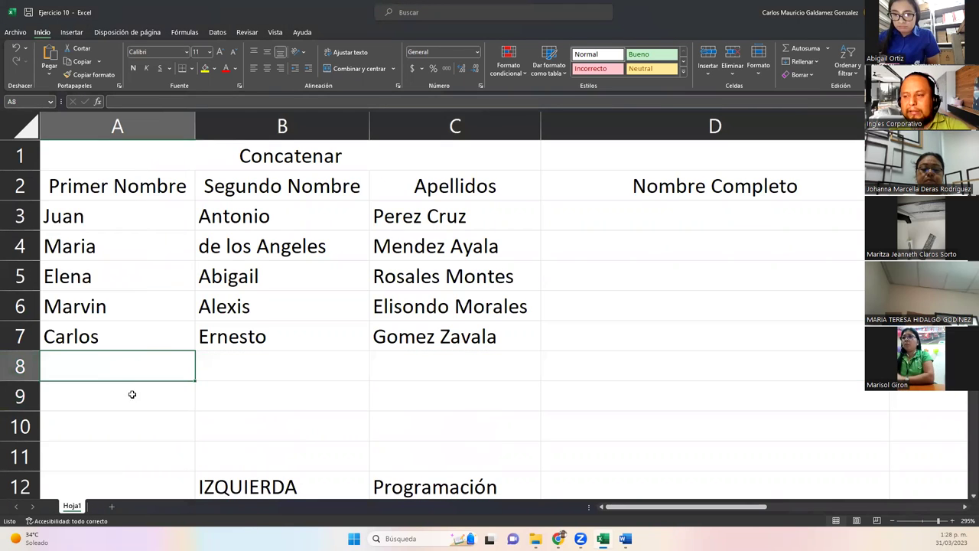
pyautogui.moveTo(17, 368); pyautogui.dragTo(17, 398)
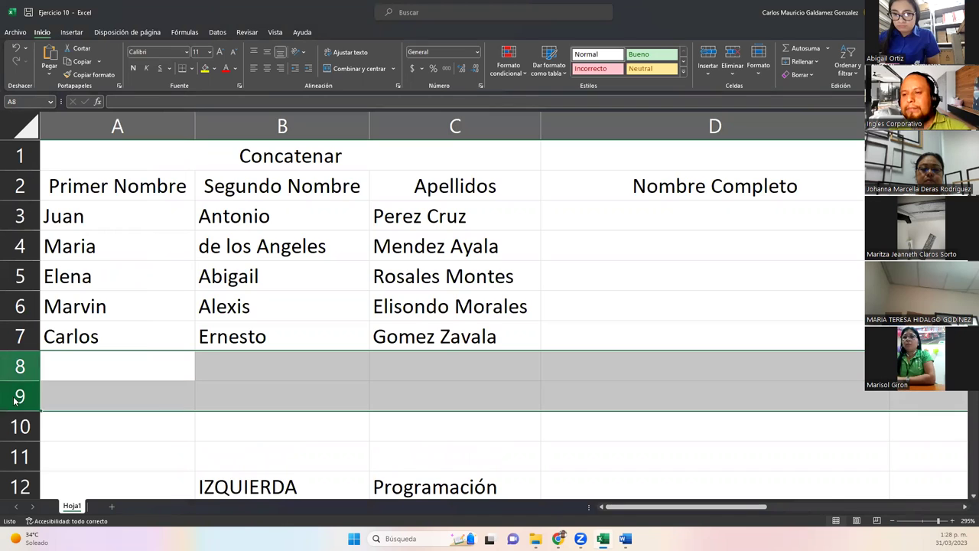
pyautogui.rightClick(17, 398)
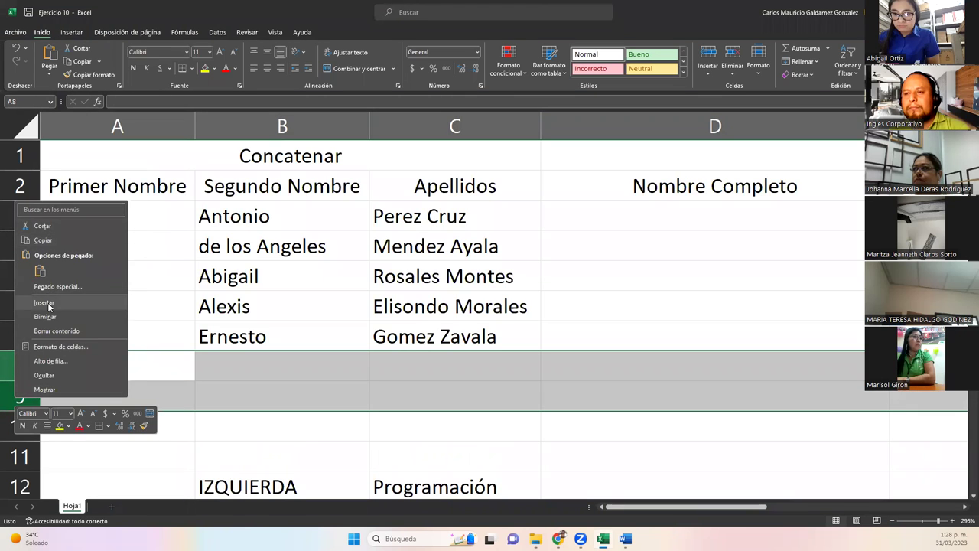
pyautogui.click(44, 302)
pyautogui.click(89, 374)
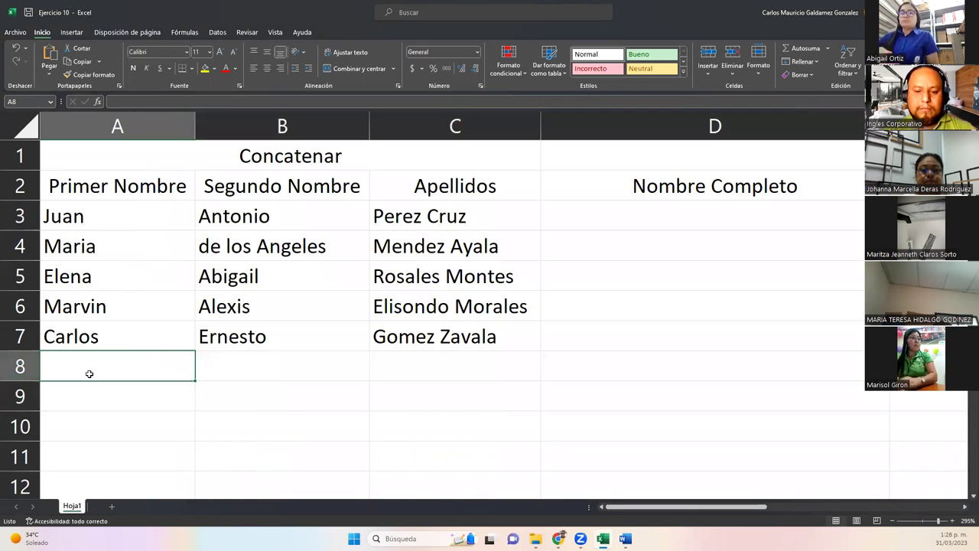
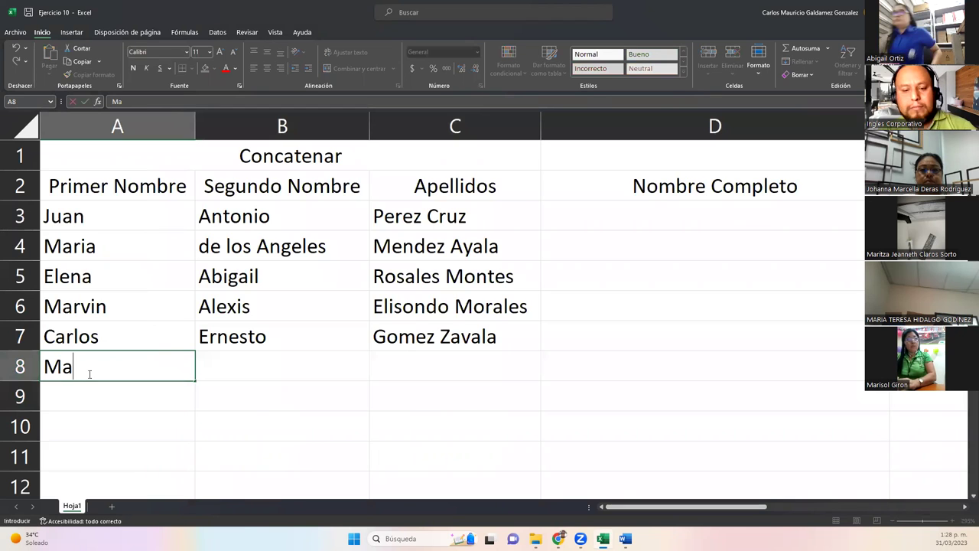
# Enter a new person's first name, middle name and surnames in A8:C8, correcting typos.
pyautogui.press('Tab')
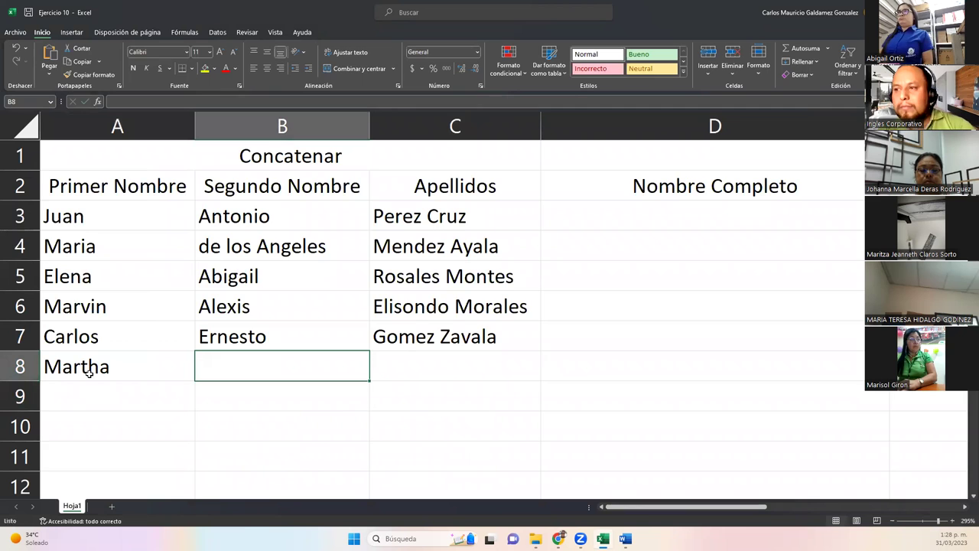
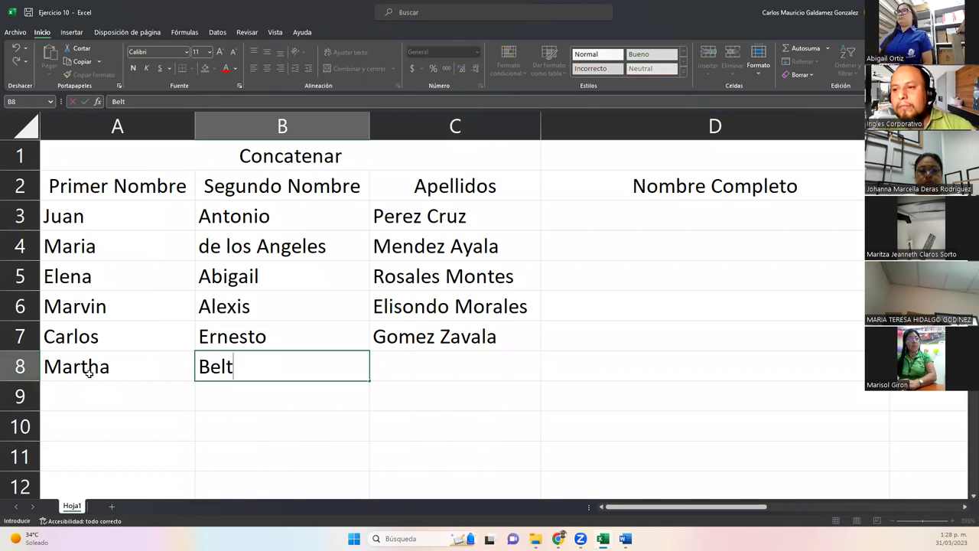
pyautogui.press('Tab')
pyautogui.press('BackSpace')
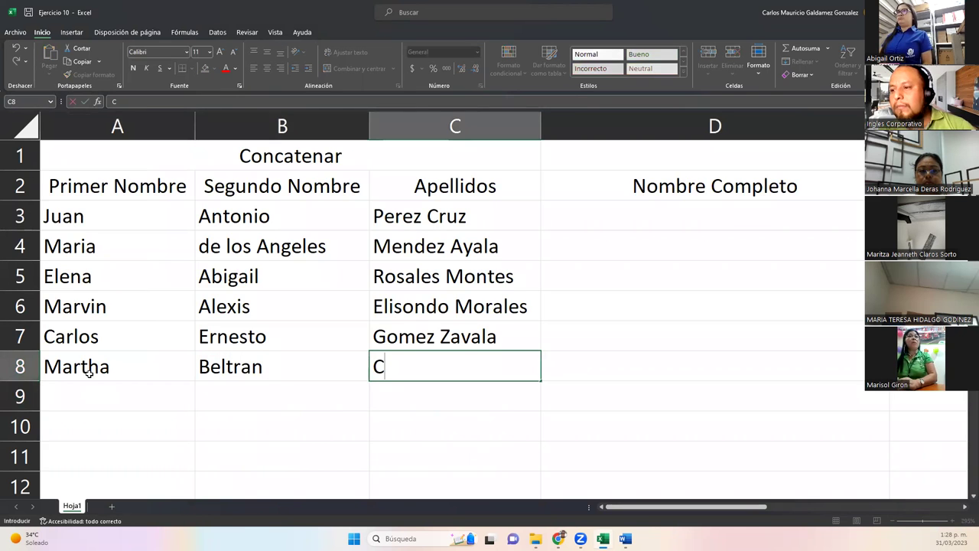
pyautogui.press('Left')
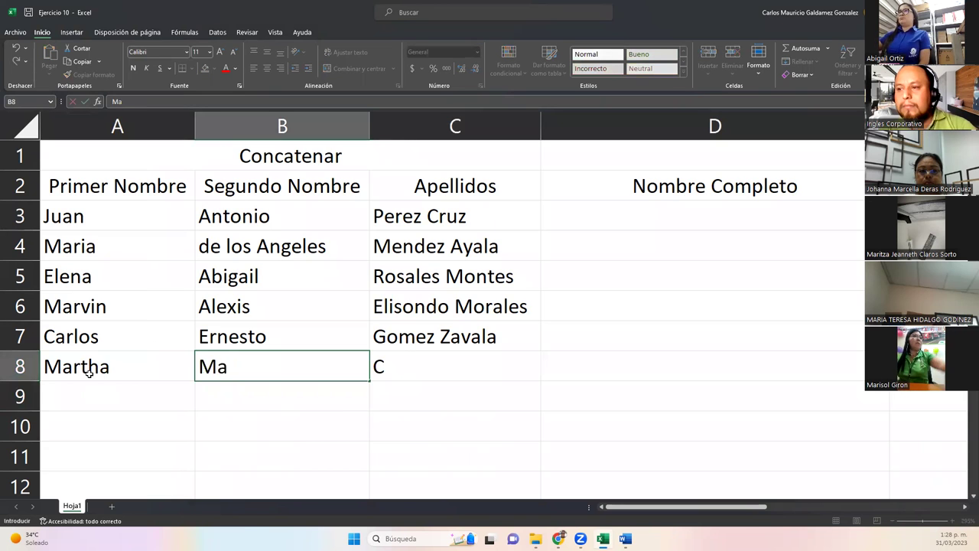
pyautogui.press('BackSpace')
pyautogui.press('BackSpace')
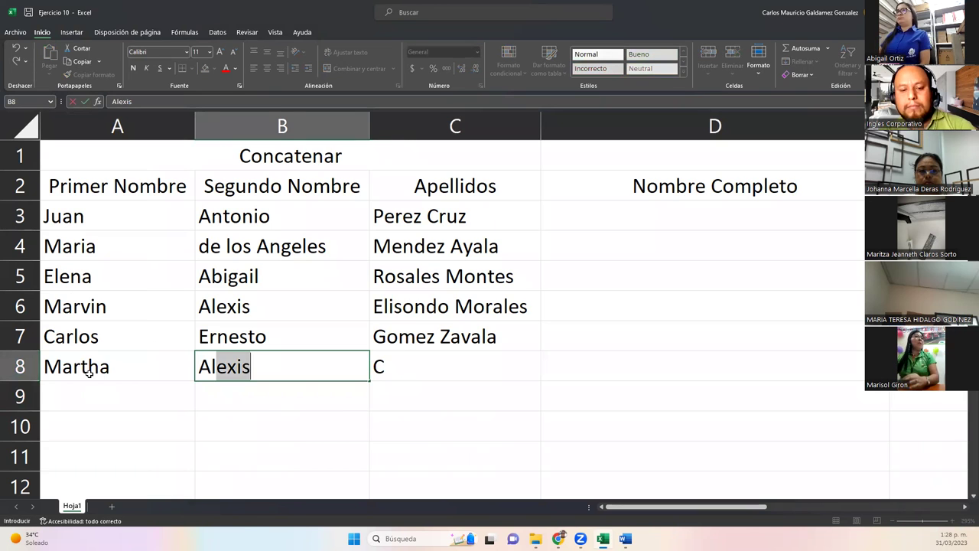
pyautogui.press('Tab')
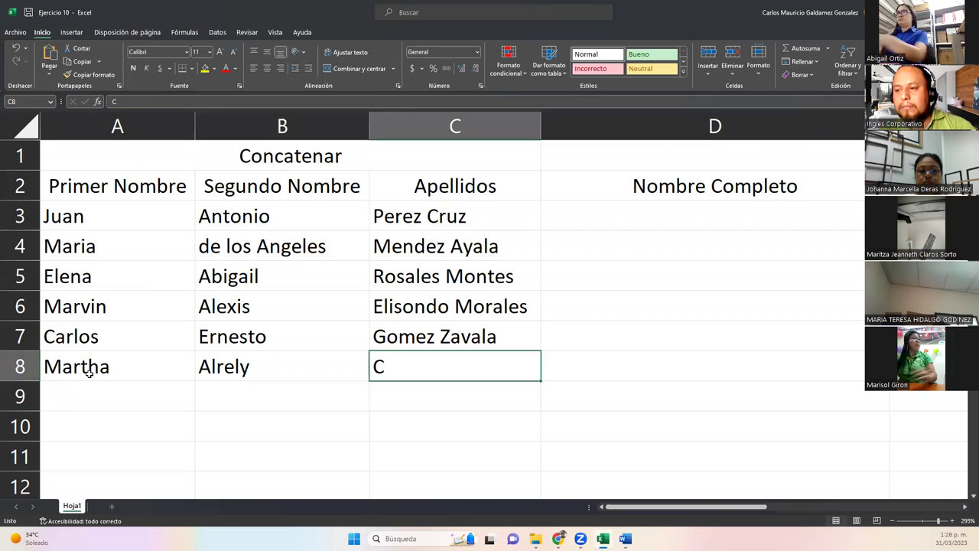
pyautogui.hotkey('shift', 'Tab')
pyautogui.press('Tab')
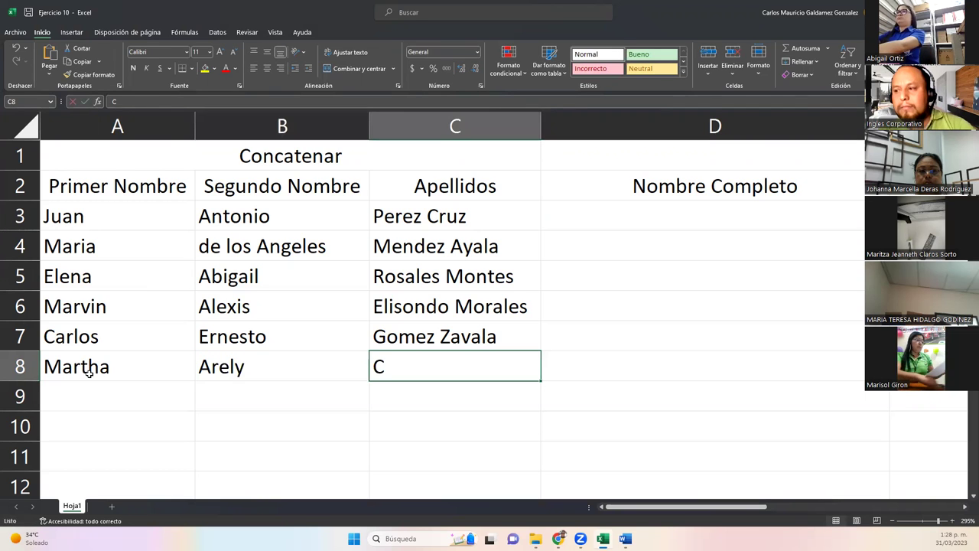
pyautogui.press('BackSpace')
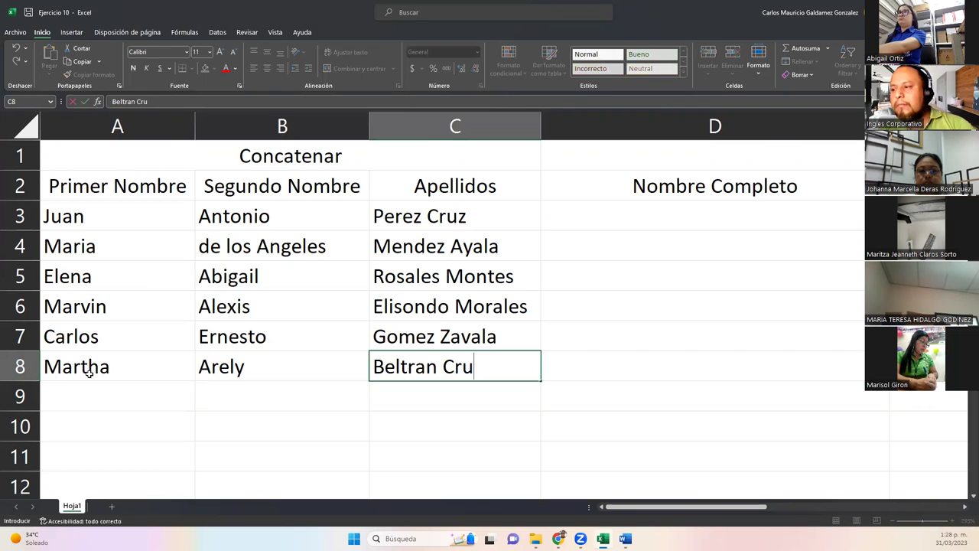
pyautogui.press('Return')
# Enter the next person's first name, middle name and surnames in A9:C9.
pyautogui.press('Left')
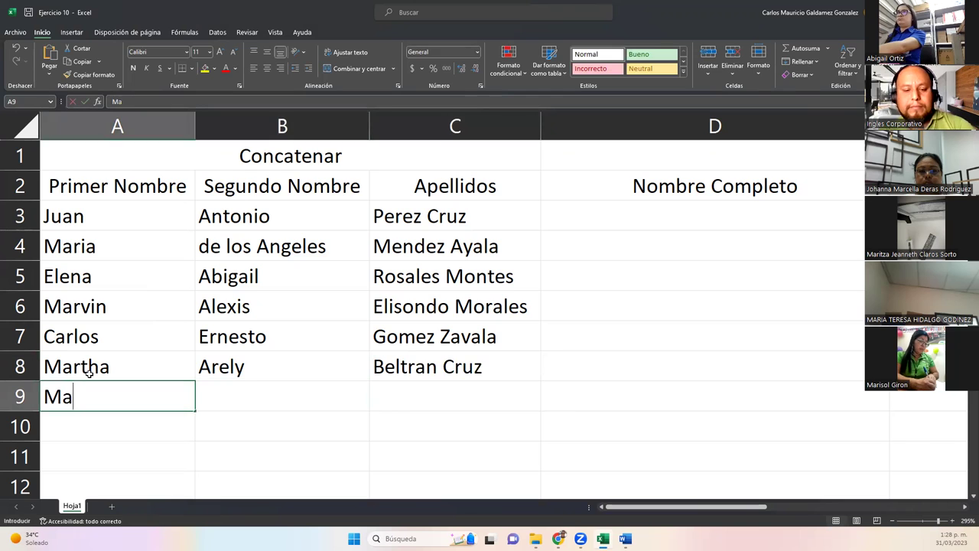
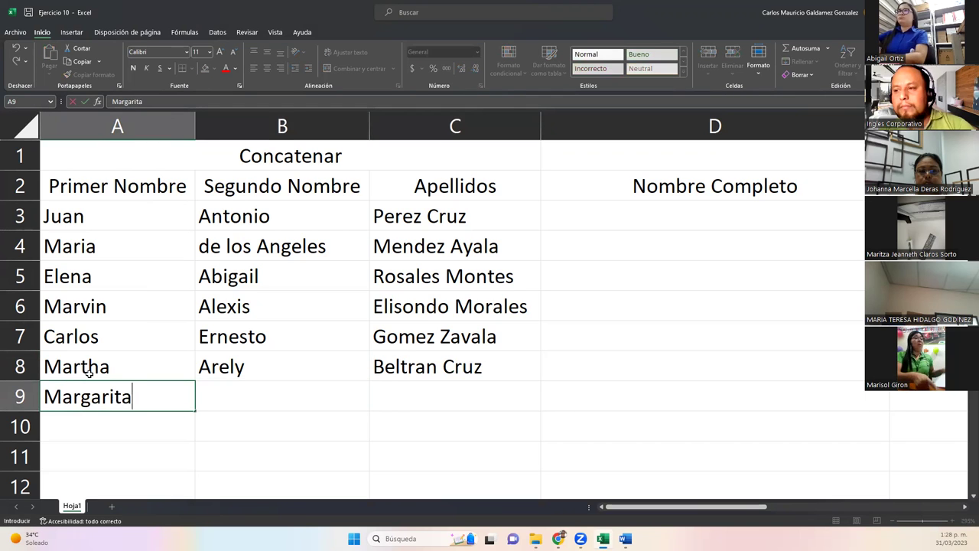
pyautogui.press('Tab')
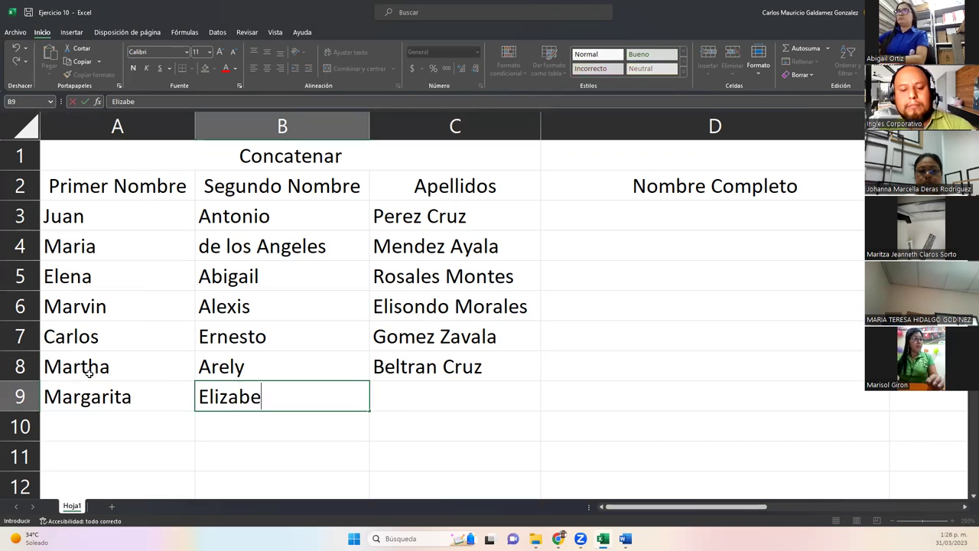
pyautogui.press('Tab')
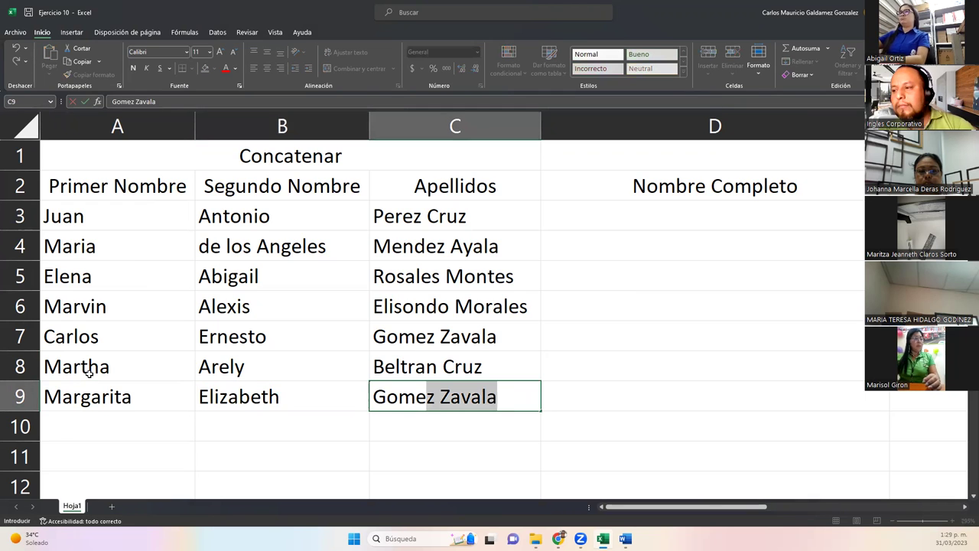
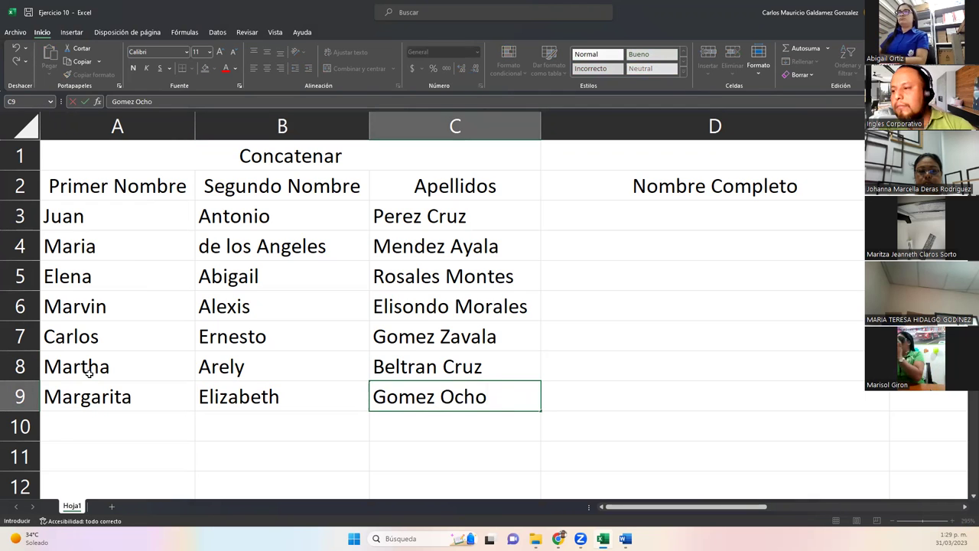
pyautogui.press('Return')
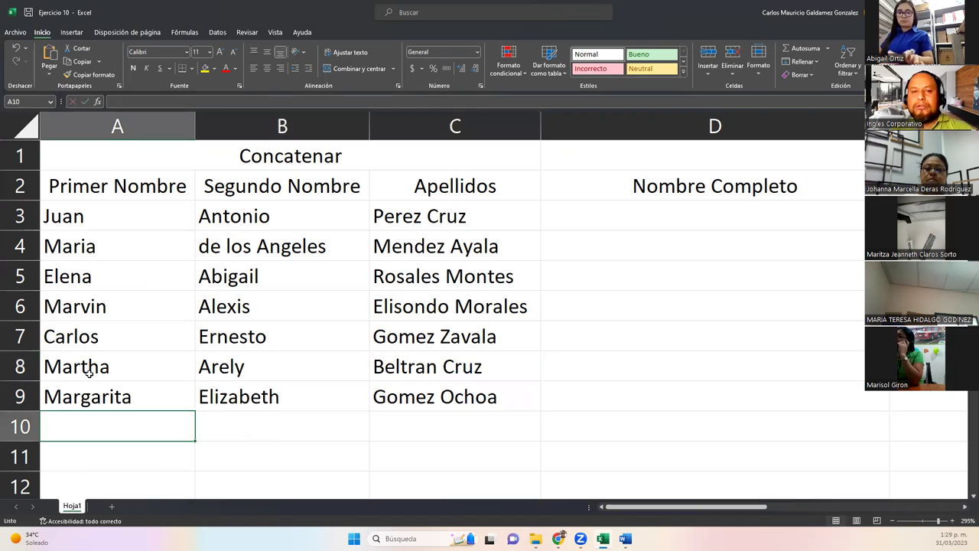
pyautogui.moveTo(109, 217); pyautogui.dragTo(426, 395)
pyautogui.moveTo(136, 185); pyautogui.dragTo(425, 397)
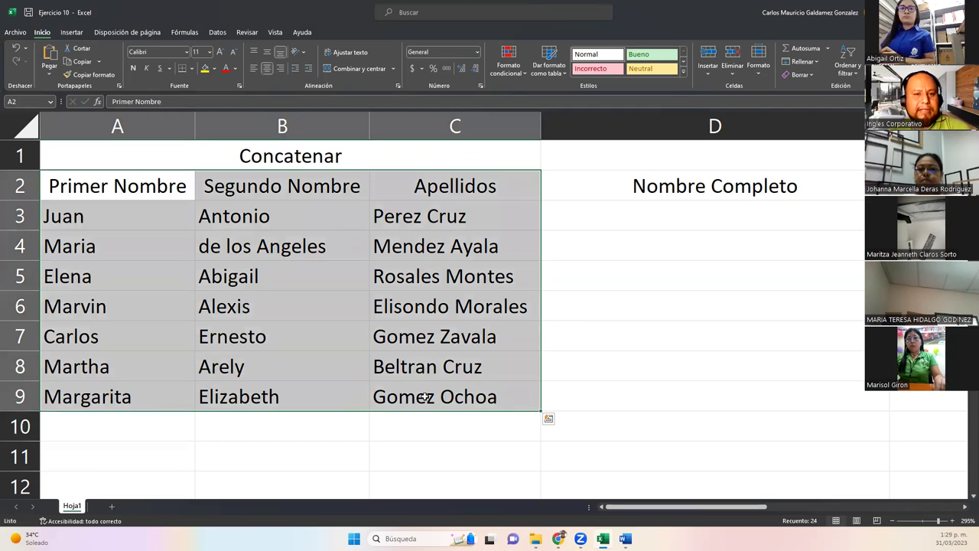
pyautogui.click(394, 331)
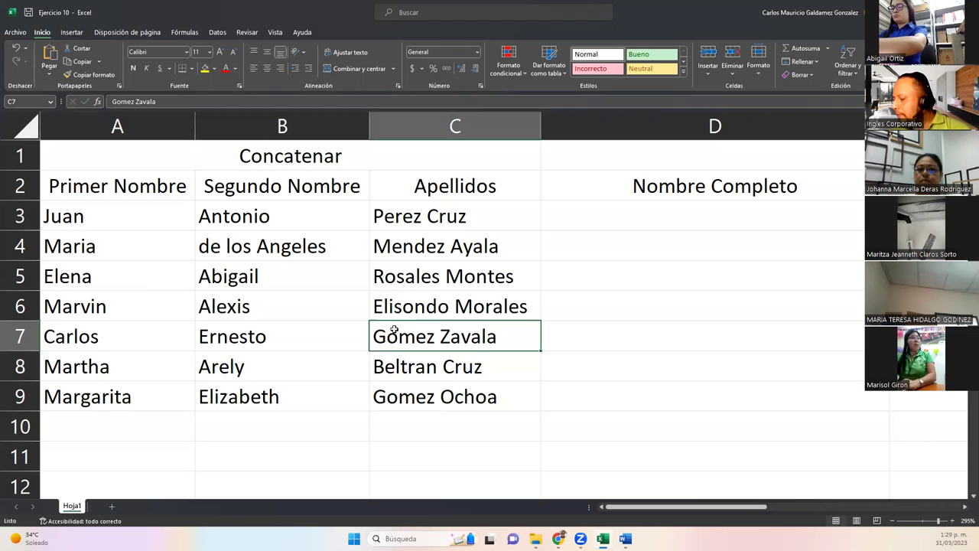
pyautogui.click(593, 223)
pyautogui.moveTo(134, 218); pyautogui.dragTo(418, 204)
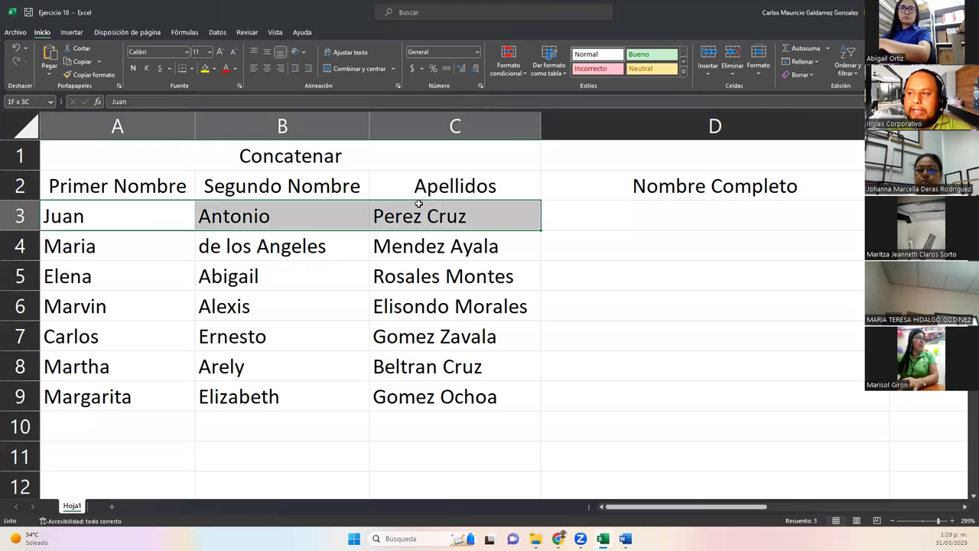
pyautogui.click(589, 193)
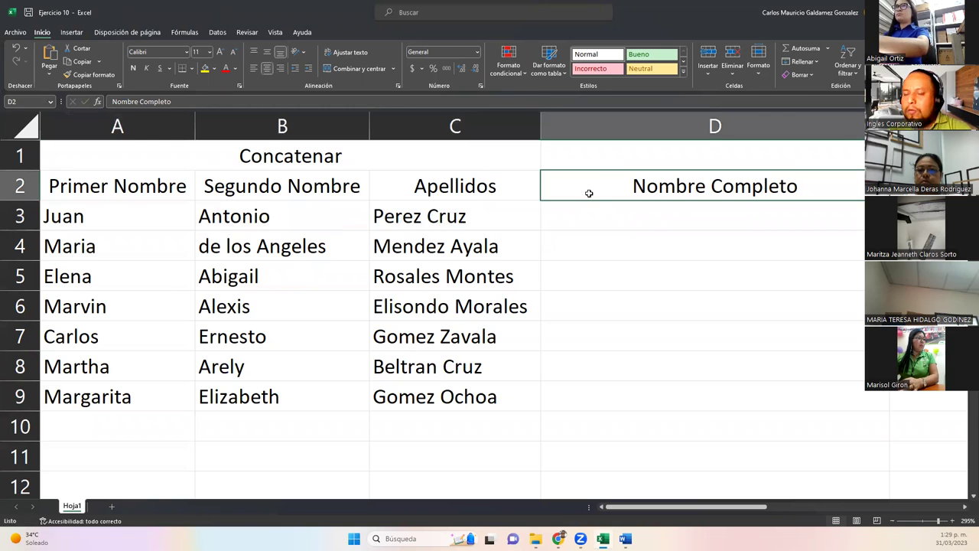
pyautogui.click(131, 217)
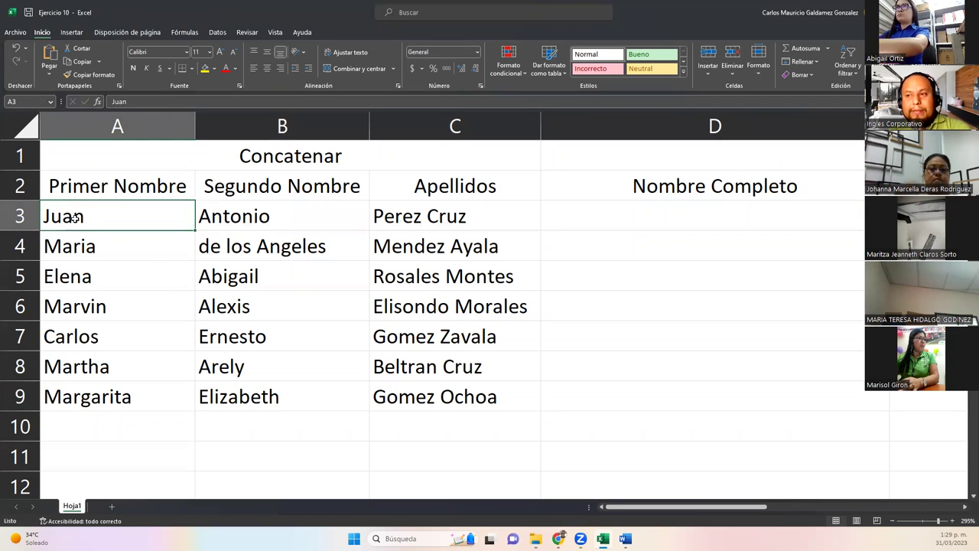
pyautogui.click(262, 219)
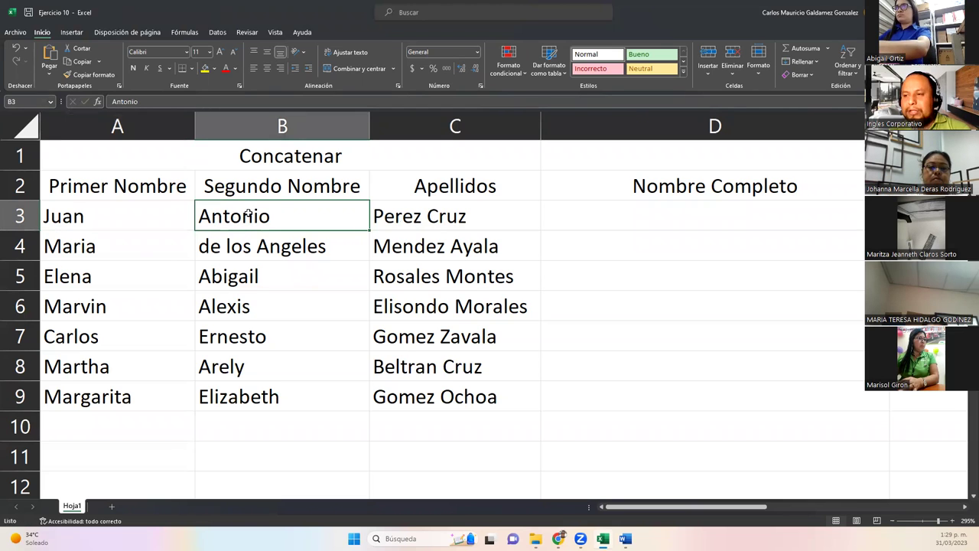
pyautogui.click(432, 218)
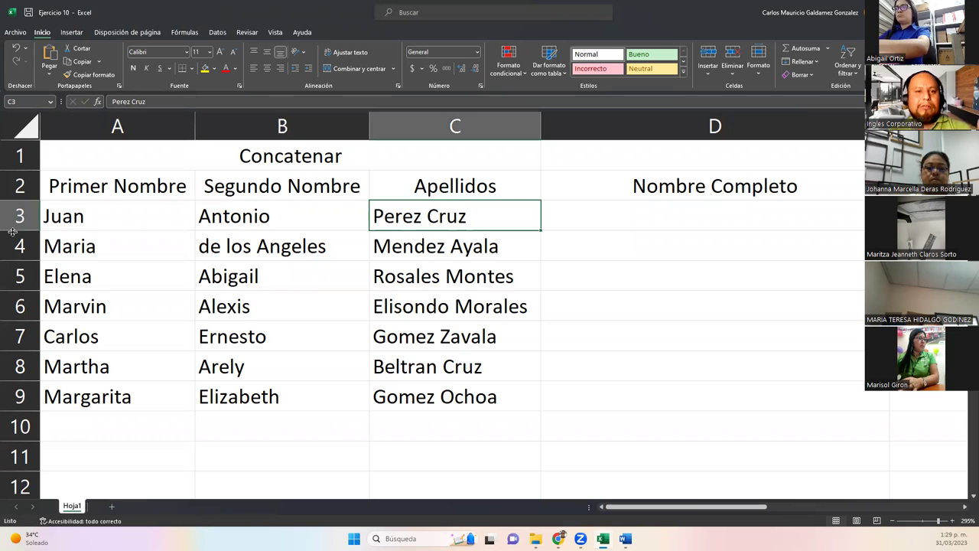
pyautogui.click(87, 220)
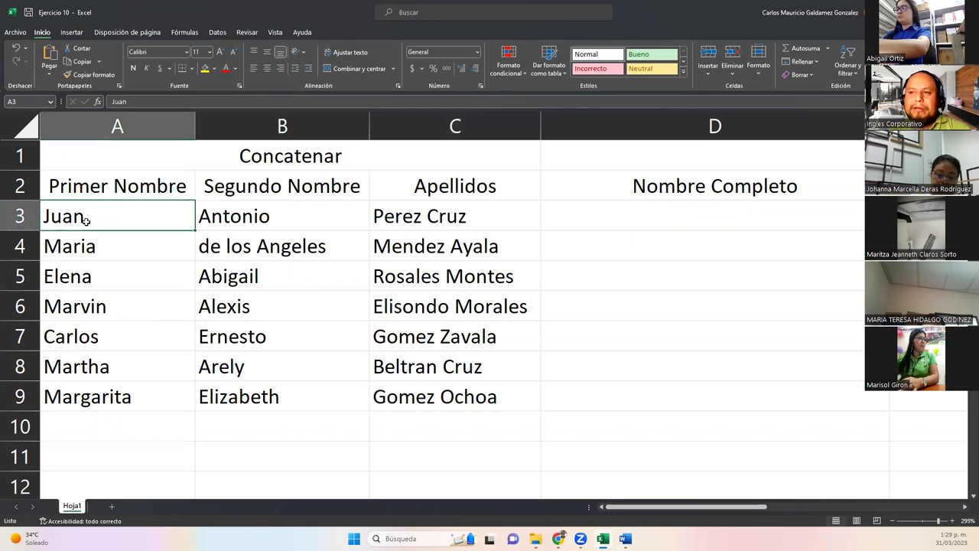
pyautogui.click(260, 217)
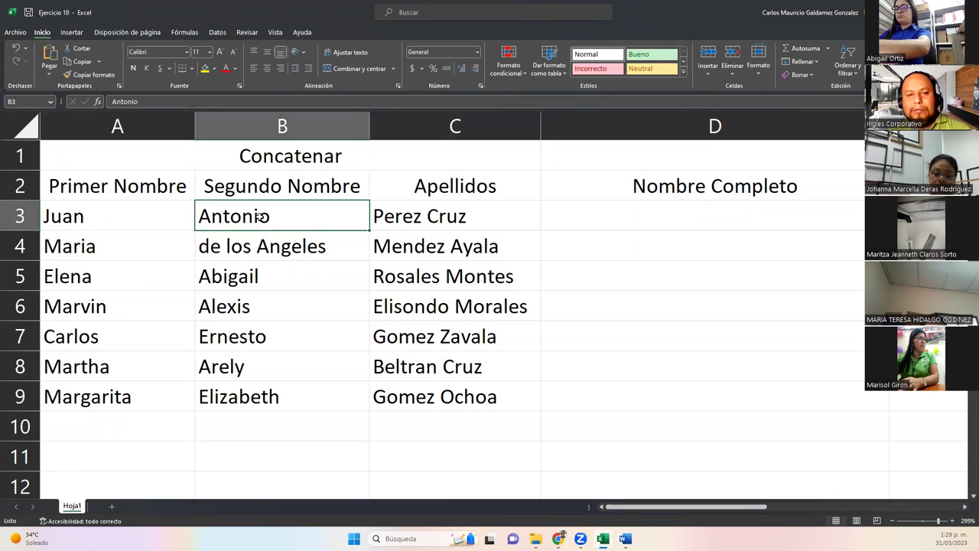
pyautogui.click(381, 214)
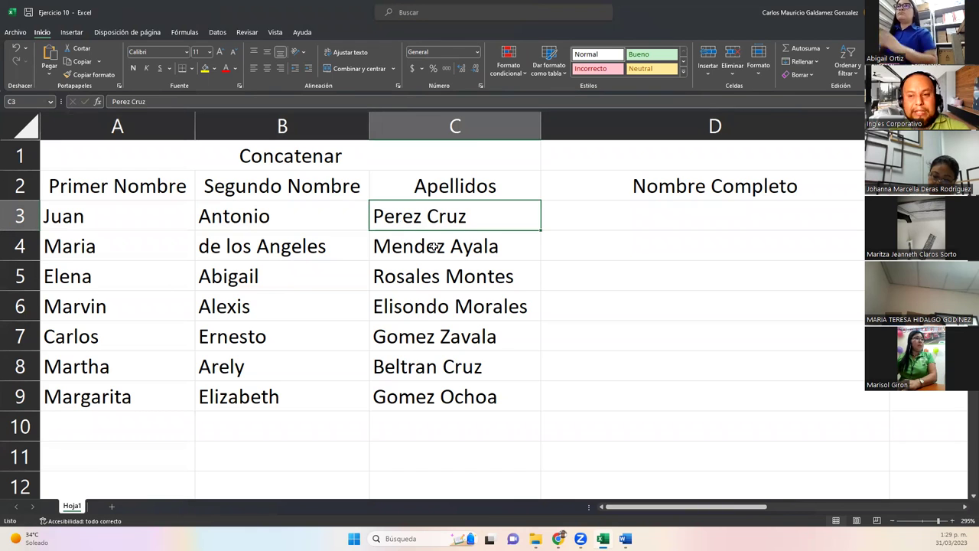
pyautogui.click(613, 220)
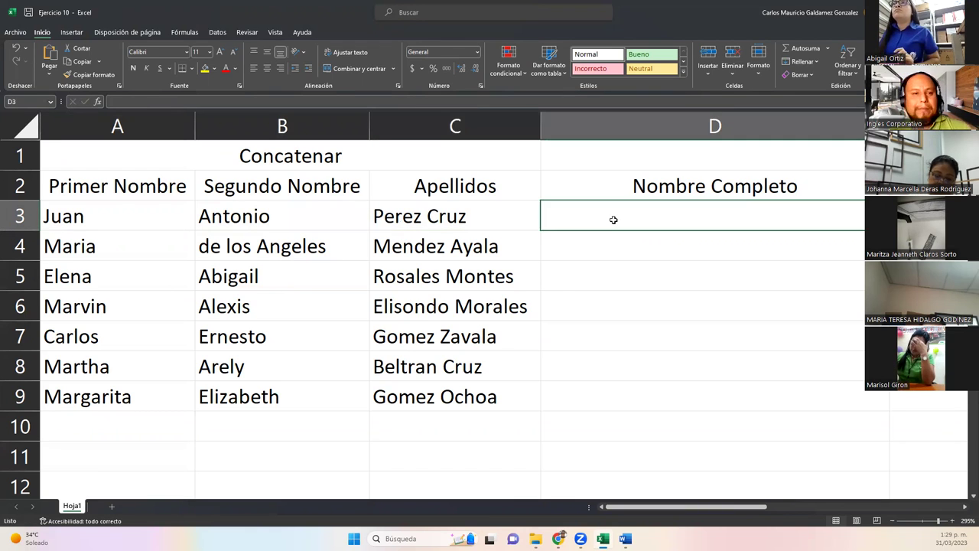
# Start a CONCATENAR formula in D3 after a false start with CONCAT.
pyautogui.write('=')
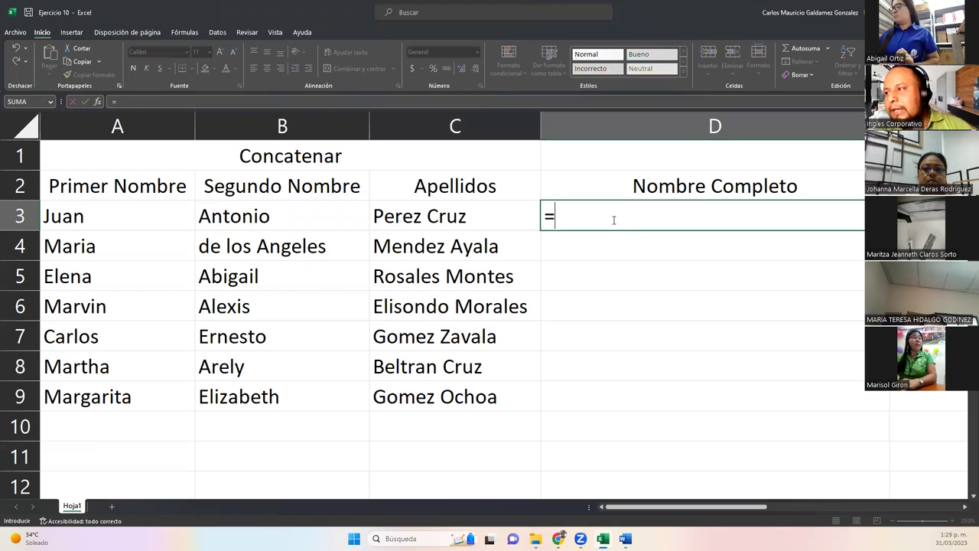
pyautogui.write('conca')
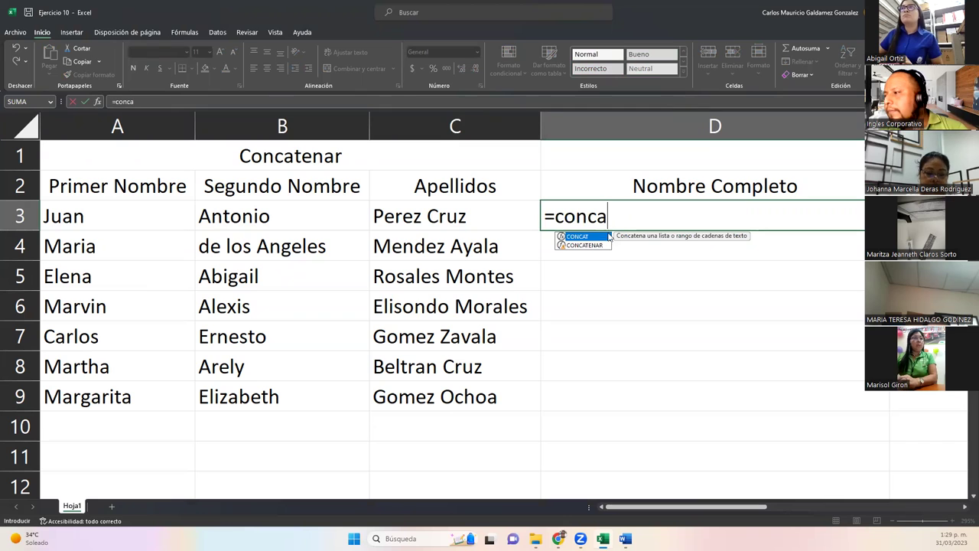
pyautogui.press('Right')
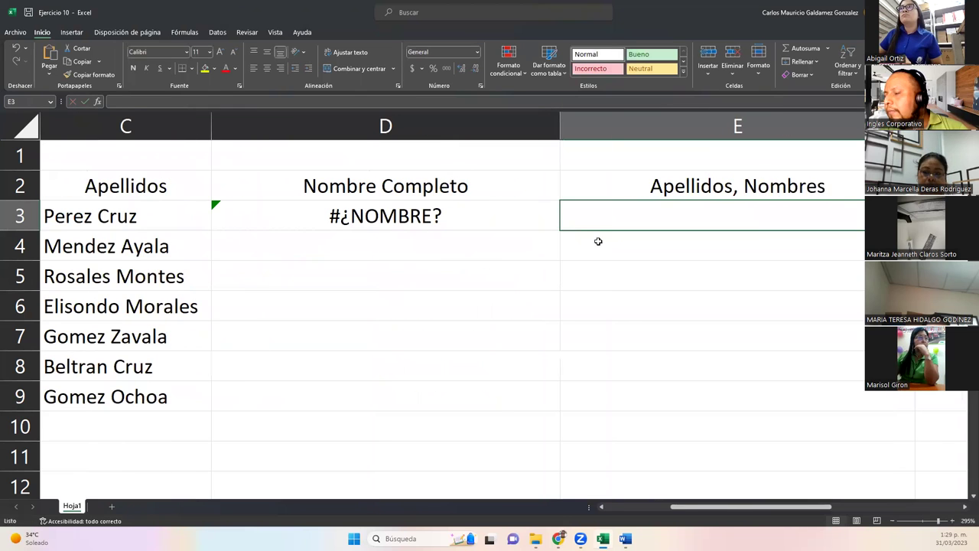
pyautogui.click(598, 241)
pyautogui.press('Up')
pyautogui.press('Left')
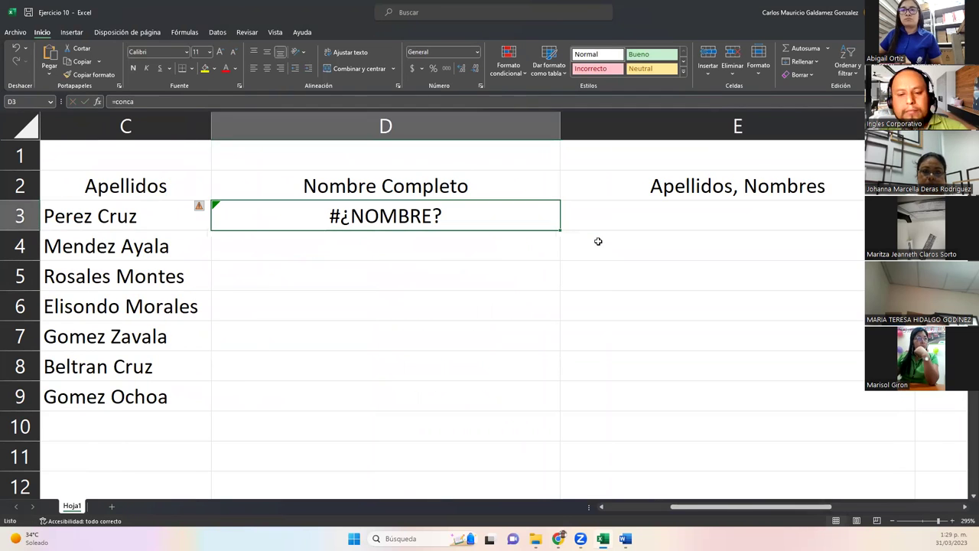
pyautogui.press('Left')
pyautogui.press('Left')
pyautogui.press('Left')
pyautogui.press('Right')
pyautogui.press('Right')
pyautogui.press('Right')
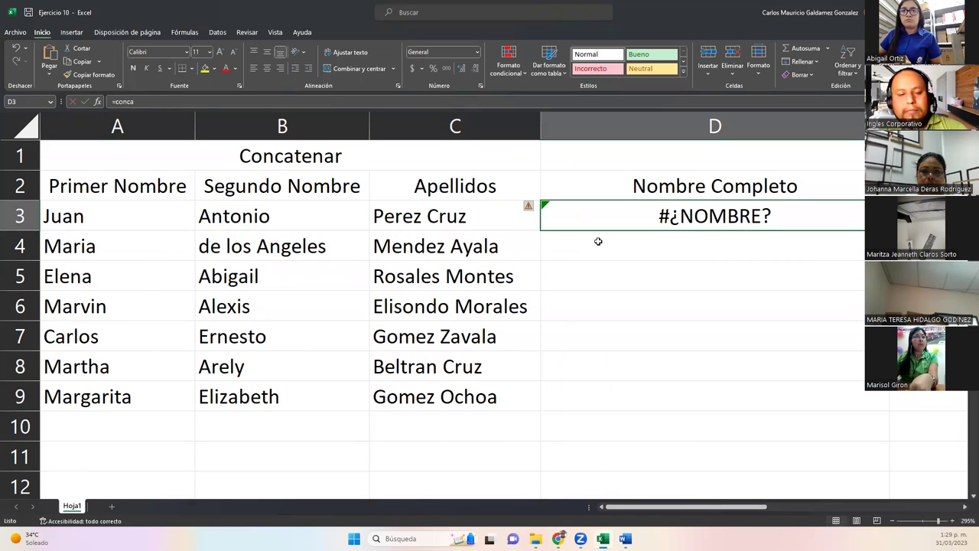
pyautogui.write('=concat')
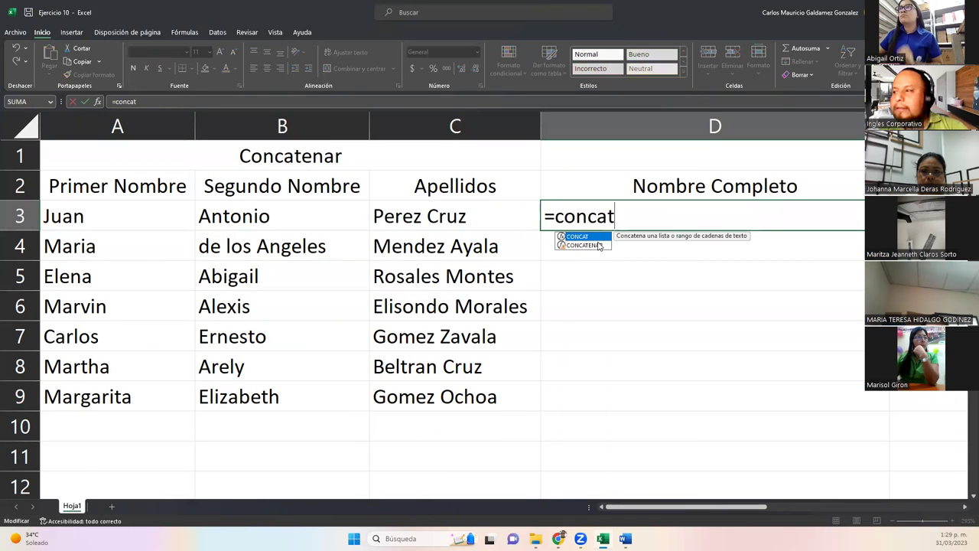
pyautogui.press('Tab')
pyautogui.press('BackSpace')
pyautogui.click(599, 246)
pyautogui.doubleClick(599, 246)
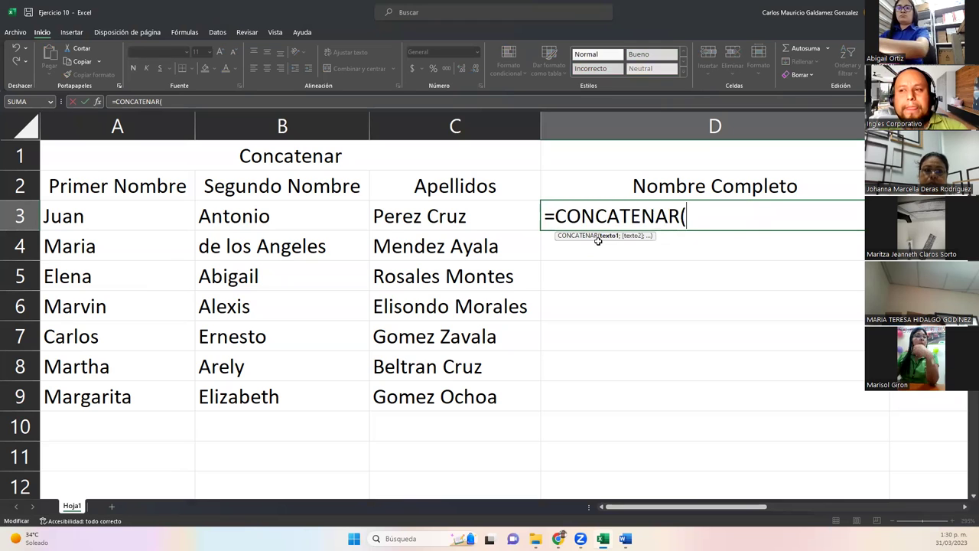
# Complete D3 as =CONCATENAR(A3;B3;C3) joining first name, second name and surnames.
pyautogui.click(156, 215)
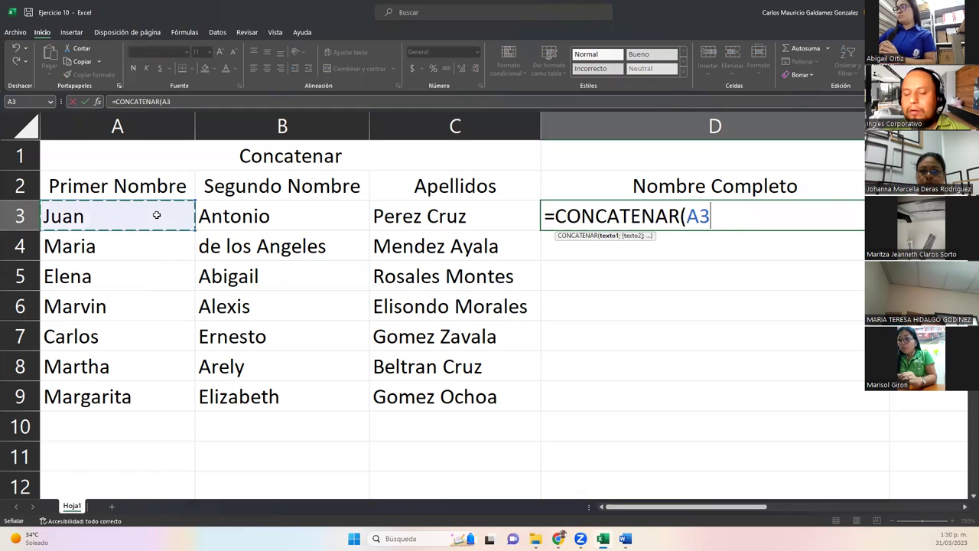
pyautogui.write(';')
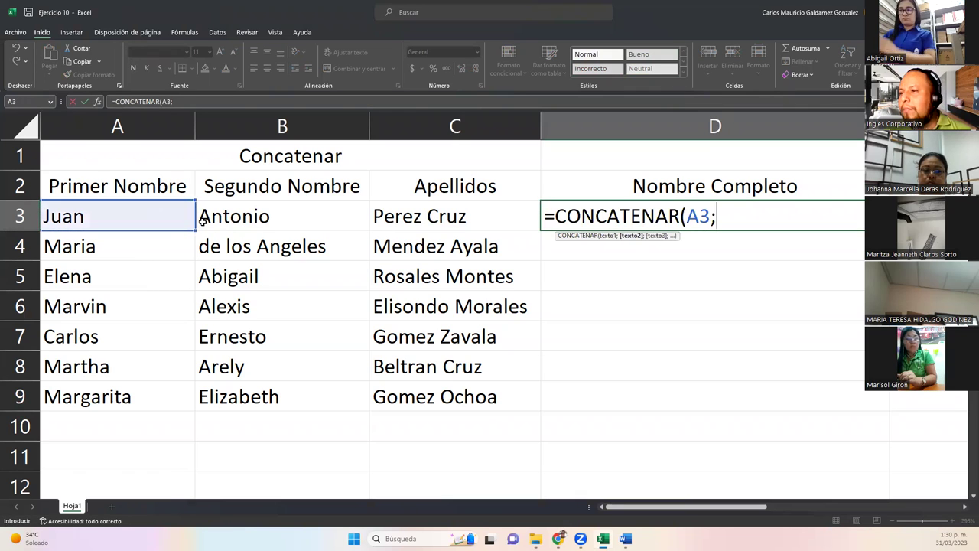
pyautogui.click(220, 212)
pyautogui.write(';')
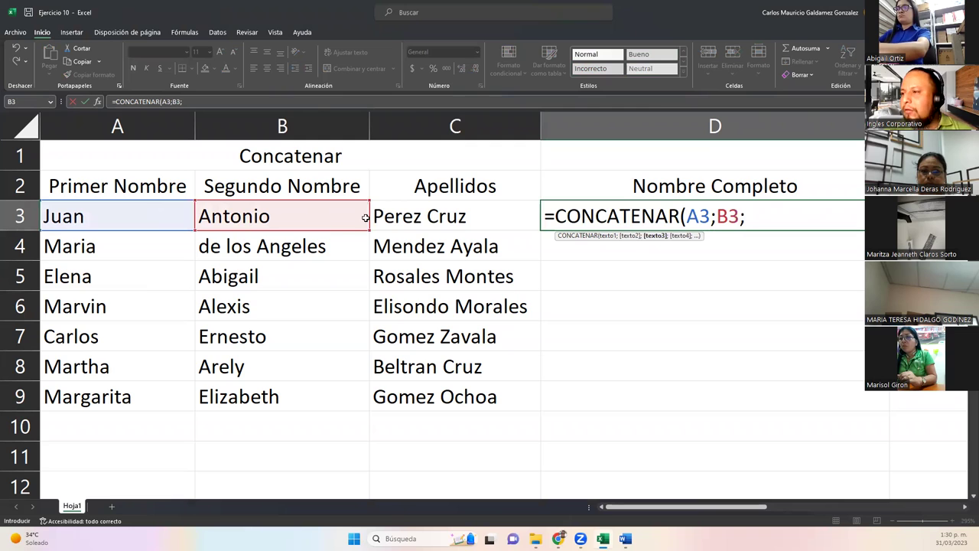
pyautogui.click(372, 218)
pyautogui.write(')')
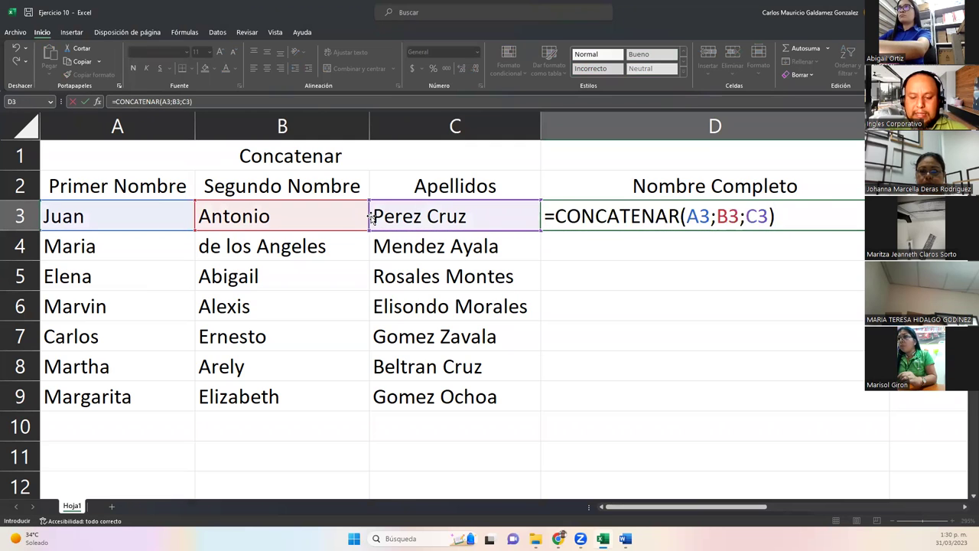
pyautogui.press('Return')
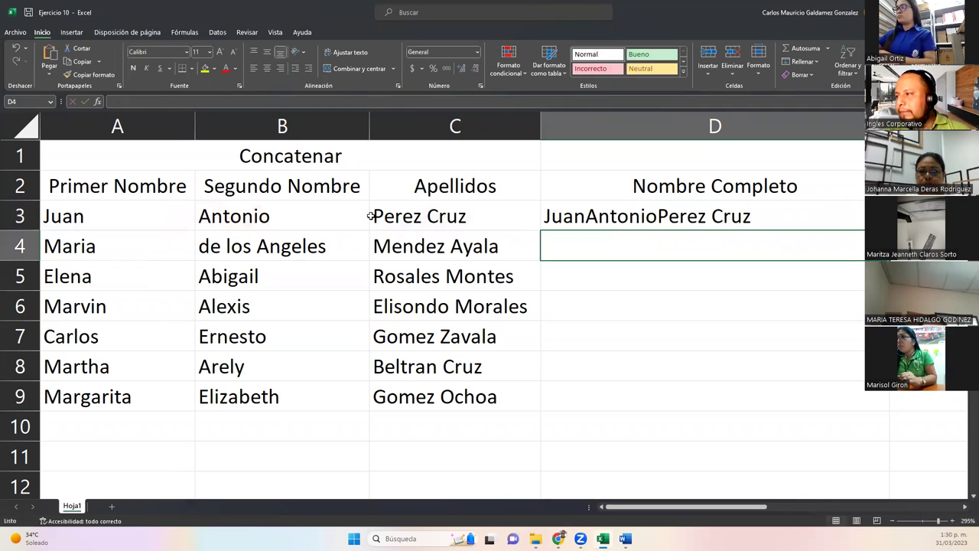
pyautogui.press('Up')
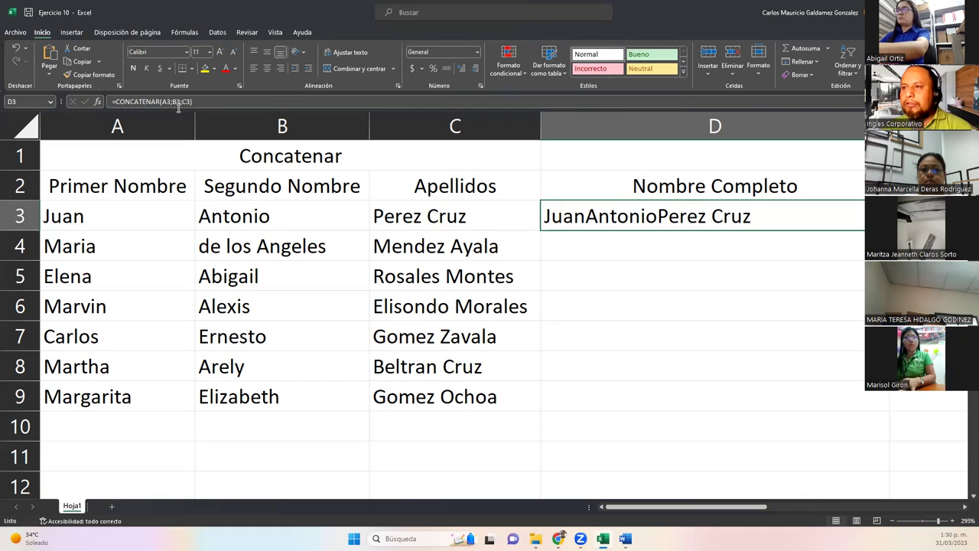
# Add " " separators so D3 reads =CONCATENAR(A3;" ";B3;" ";C3).
pyautogui.doubleClick(595, 216)
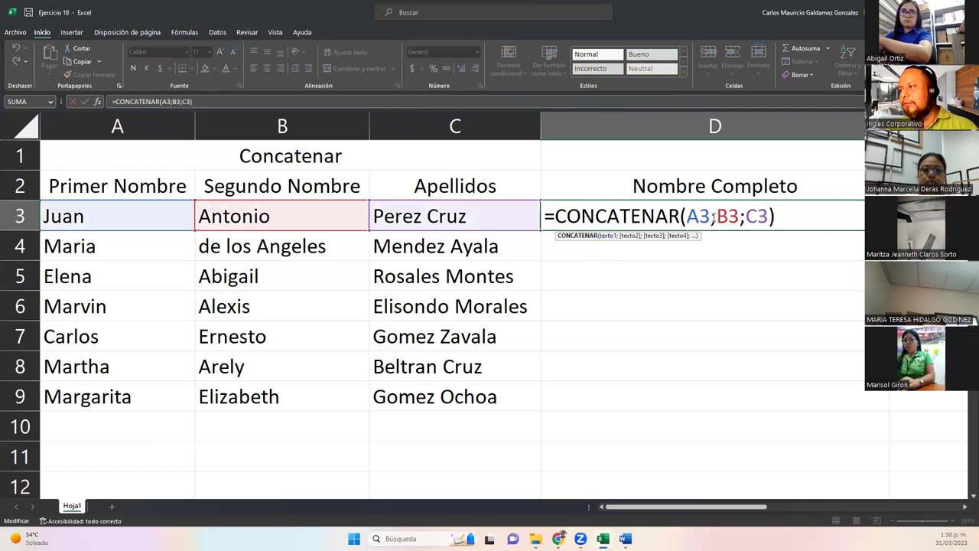
pyautogui.click(714, 216)
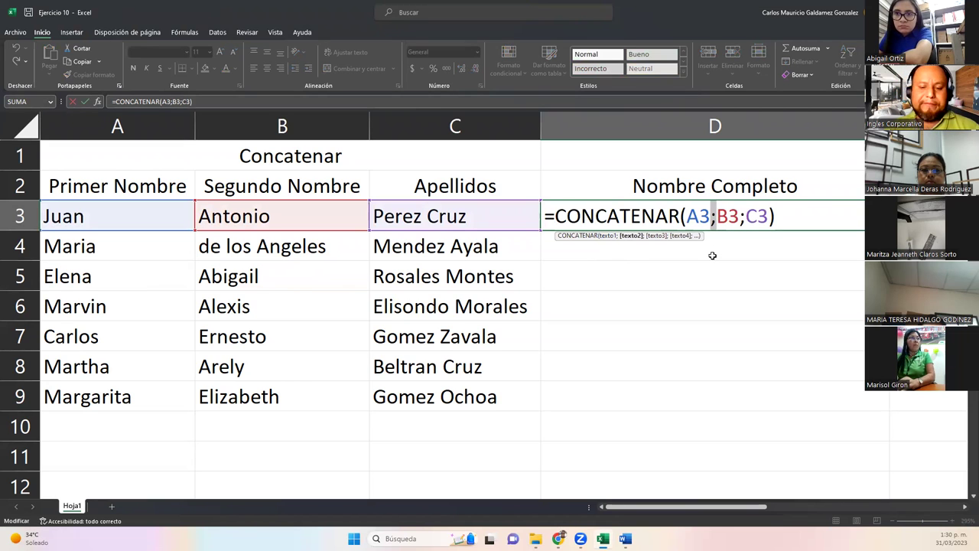
pyautogui.write('"')
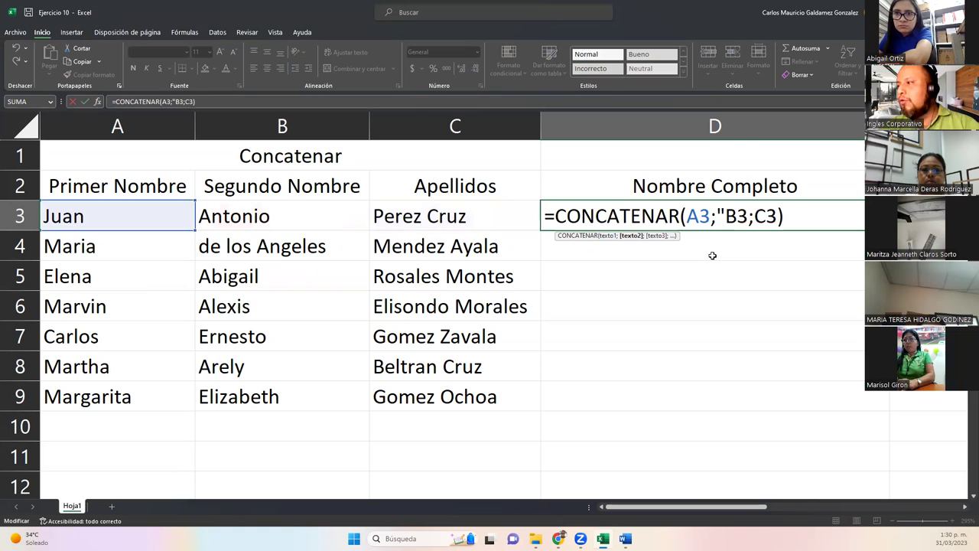
pyautogui.write(' ";')
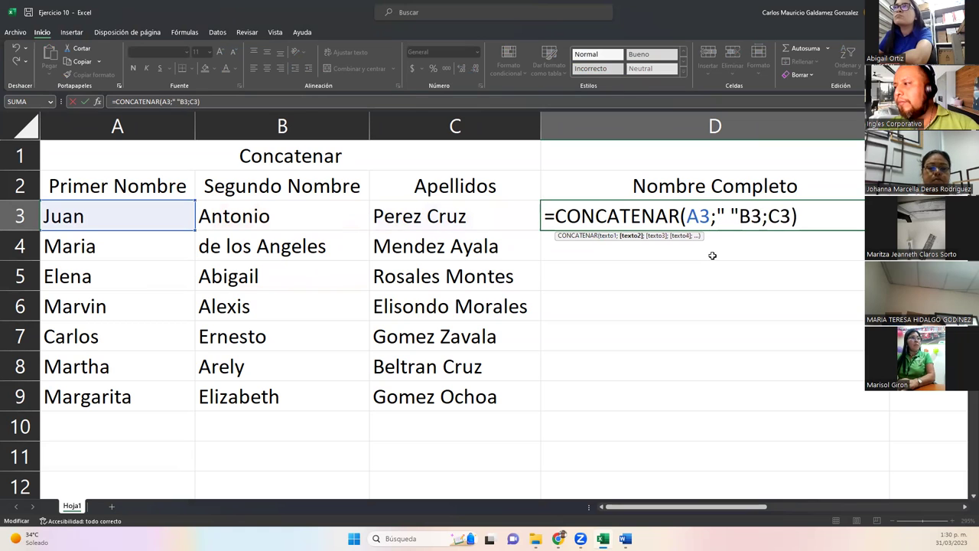
pyautogui.hotkey('shift', 'Left')
pyautogui.hotkey('shift', 'Left')
pyautogui.hotkey('shift', 'Left')
pyautogui.hotkey('shift', 'Left')
pyautogui.hotkey('shift', 'Left')
pyautogui.hotkey('shift', 'Right')
pyautogui.hotkey('ctrl', 'c')
pyautogui.press('Right')
pyautogui.press('Right')
pyautogui.press('Right')
pyautogui.press('Right')
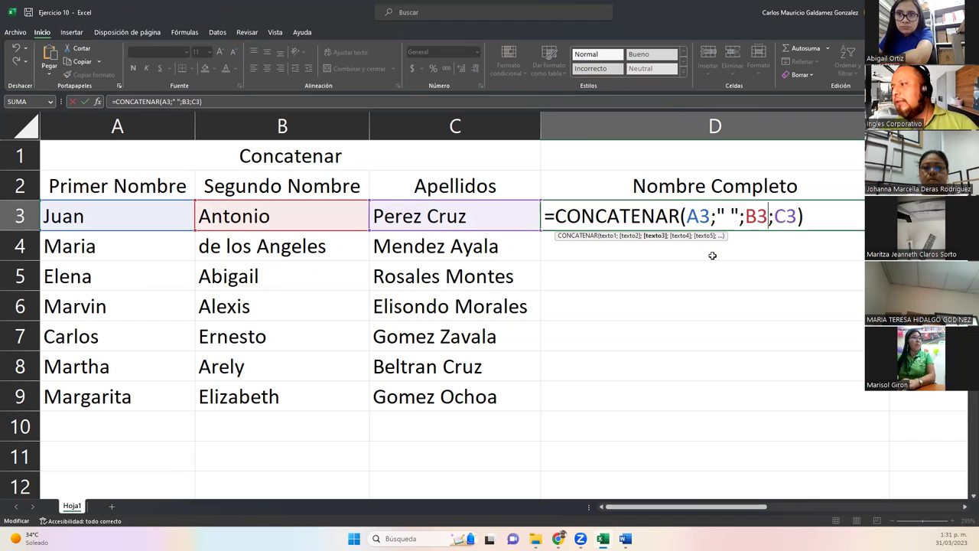
pyautogui.hotkey('ctrl', 'v')
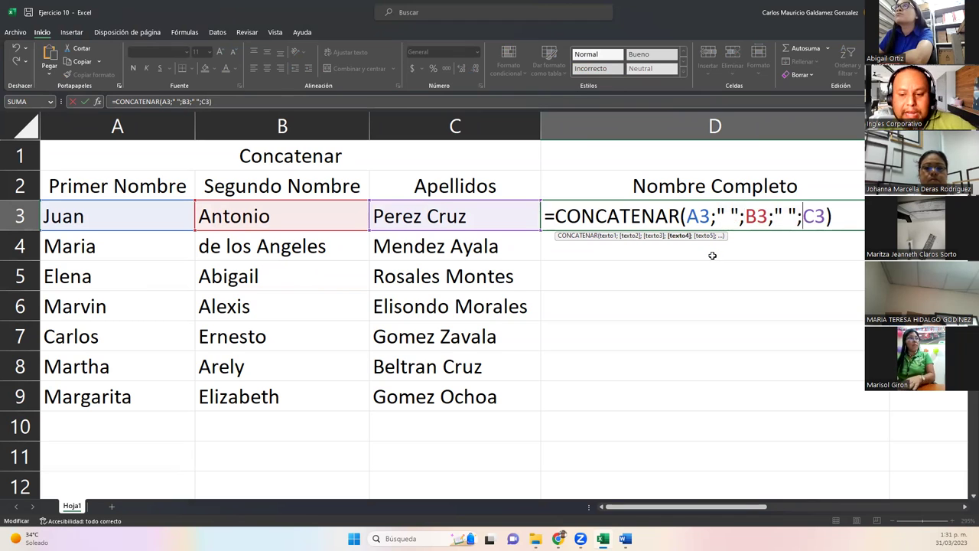
pyautogui.press('Return')
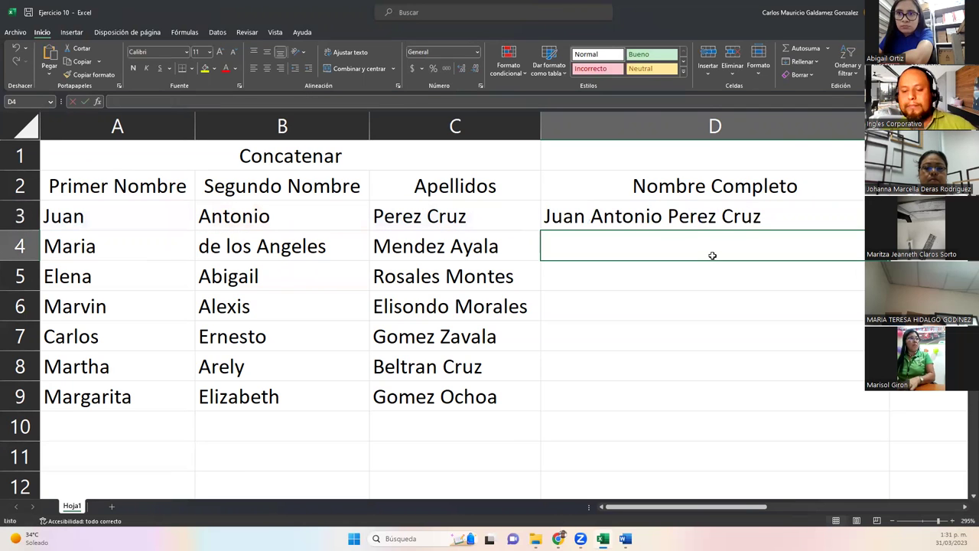
pyautogui.press('Up')
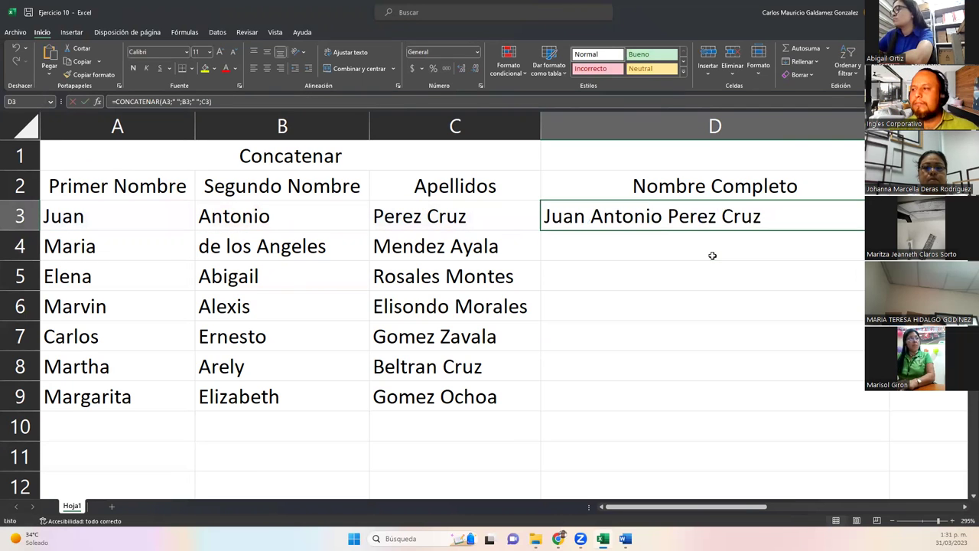
# Centre D3, autofit column D, and show D3's formula beside its source cells A3:C3.
pyautogui.click(267, 69)
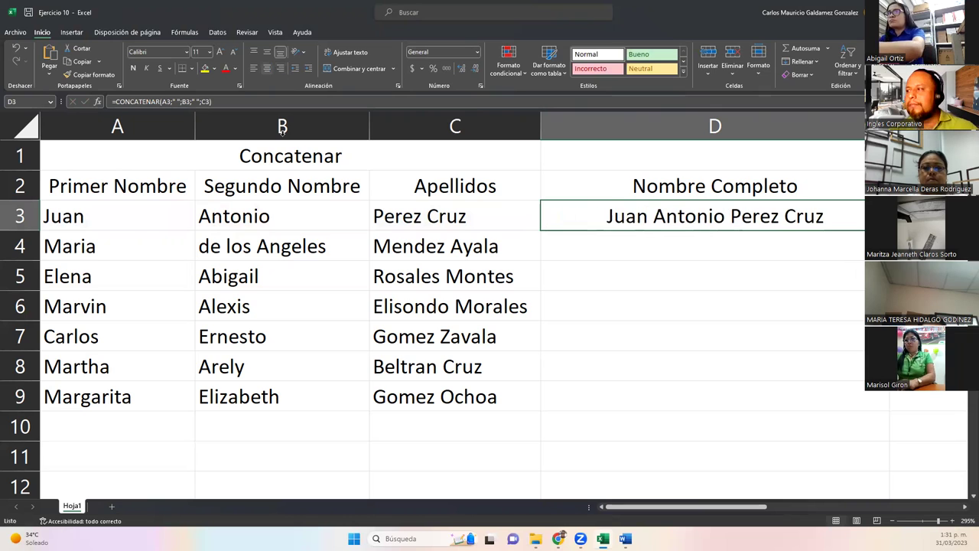
pyautogui.doubleClick(889, 127)
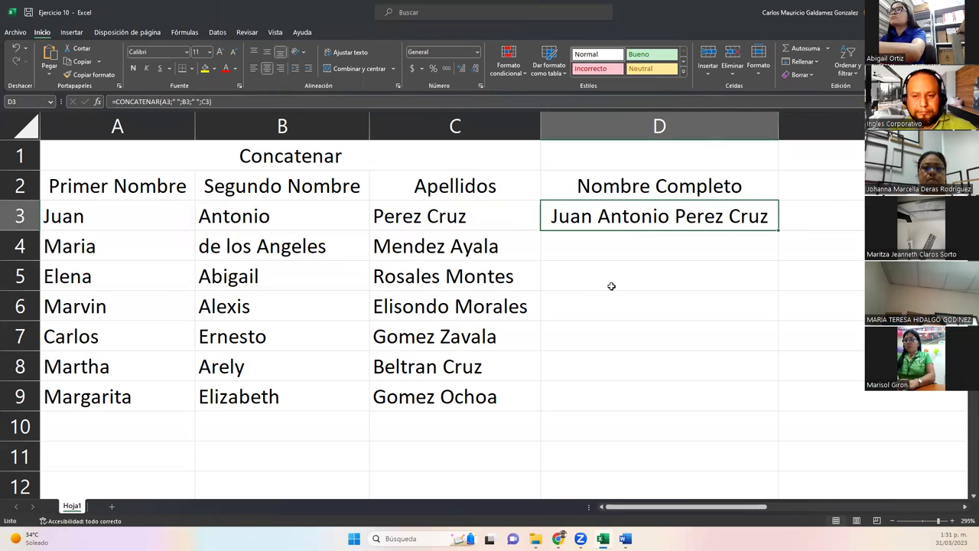
pyautogui.click(104, 215)
pyautogui.moveTo(328, 216); pyautogui.dragTo(416, 216)
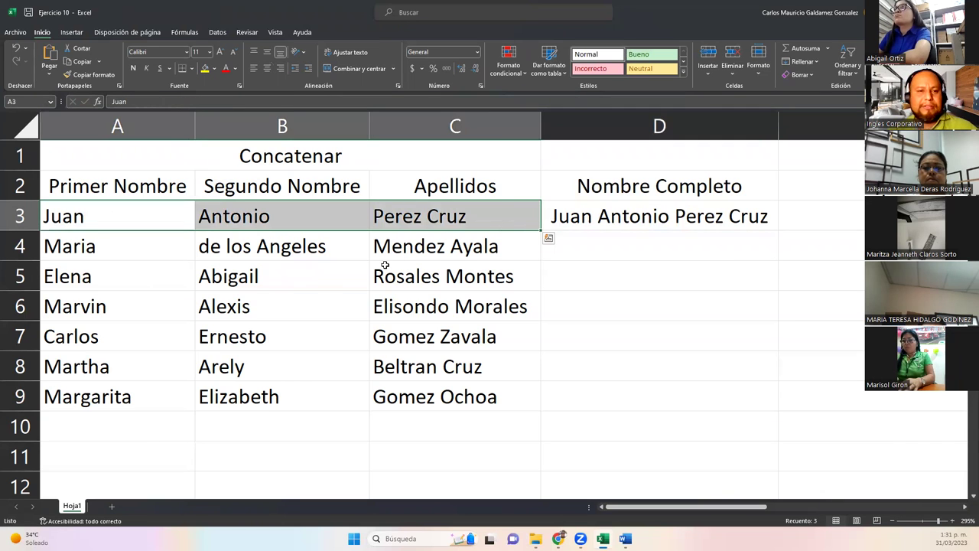
pyautogui.doubleClick(676, 217)
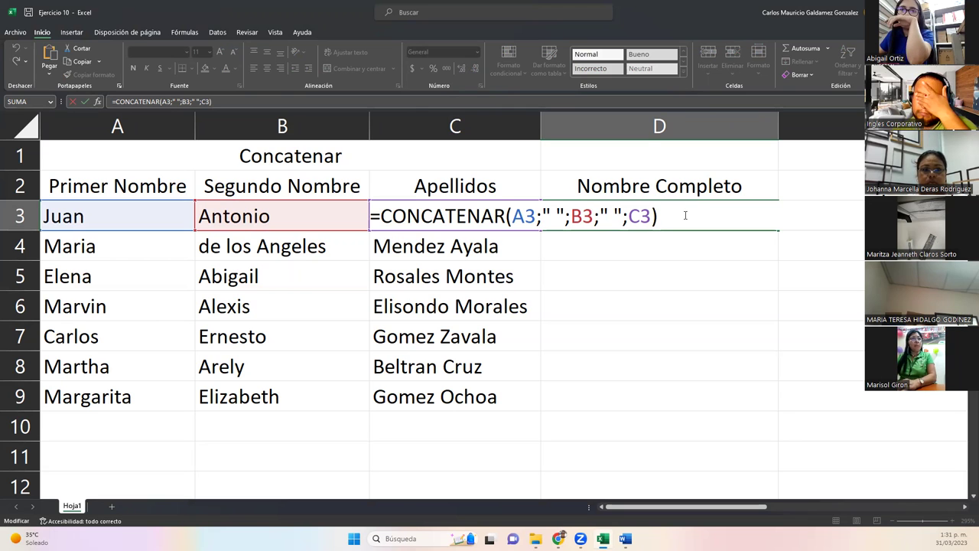
# Enter =CONCATENAR(A4;" ";B4;" ";C4) in D4 and autofit column D to the long name.
pyautogui.press('Return')
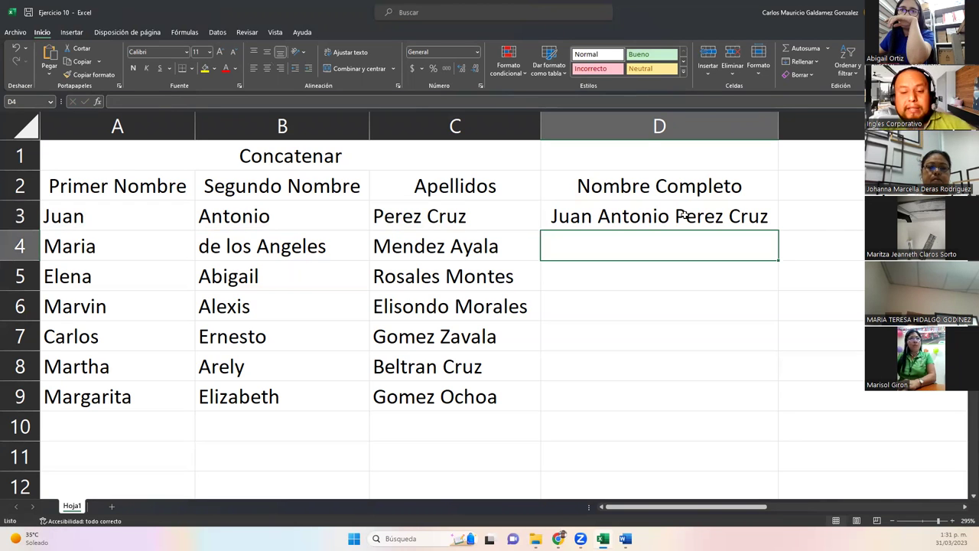
pyautogui.write('=con')
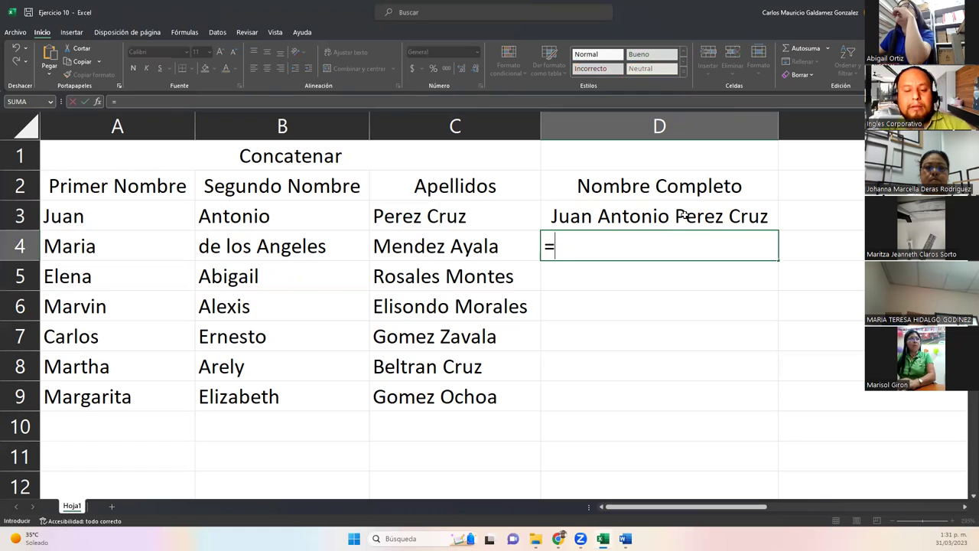
pyautogui.press('Down')
pyautogui.press('Down')
pyautogui.press('Down')
pyautogui.press('Down')
pyautogui.press('Down')
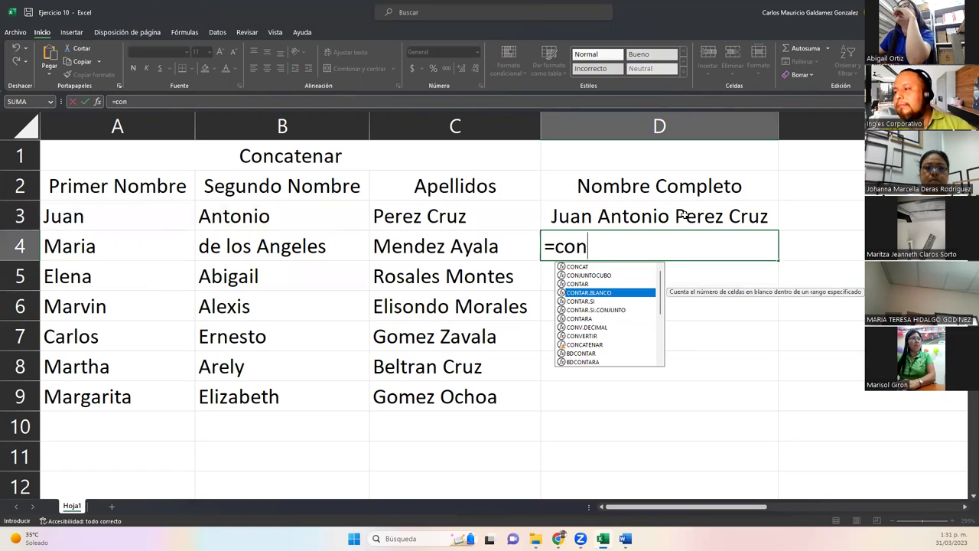
pyautogui.press('Down')
pyautogui.press('Down')
pyautogui.press('Down')
pyautogui.press('Down')
pyautogui.press('Tab')
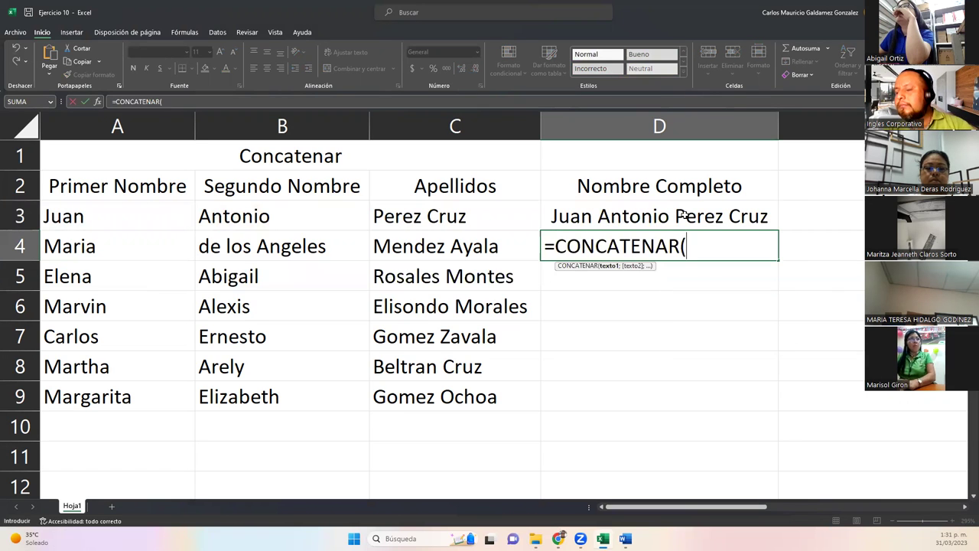
pyautogui.click(135, 253)
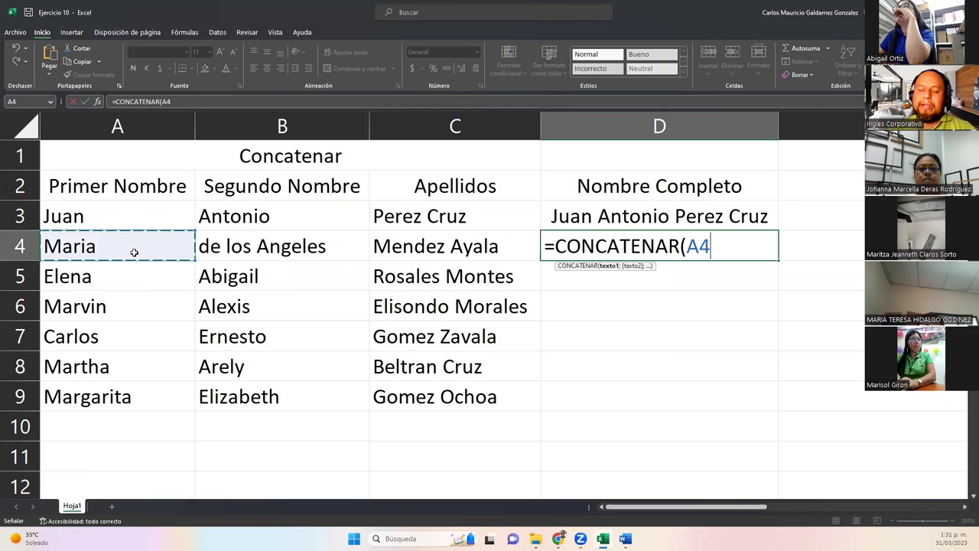
pyautogui.write(';')
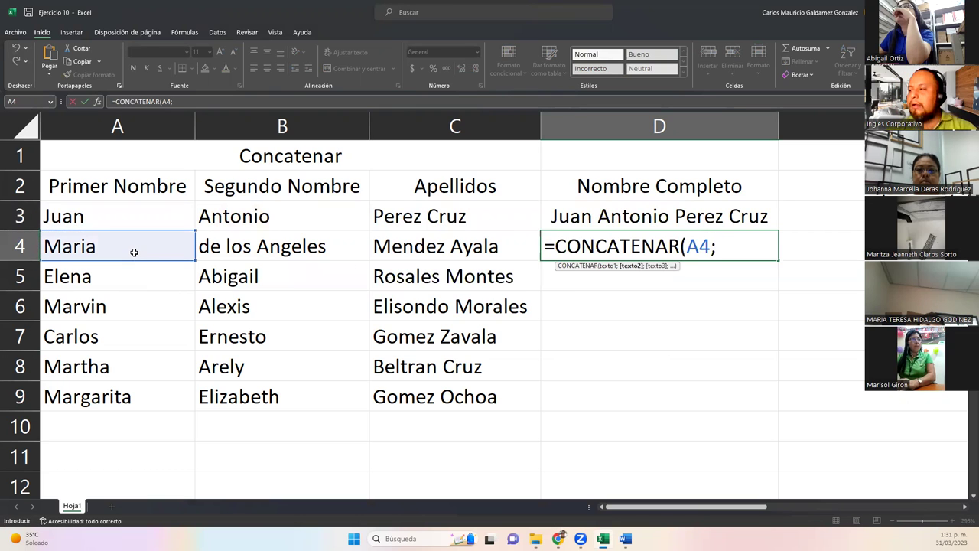
pyautogui.write('" ";')
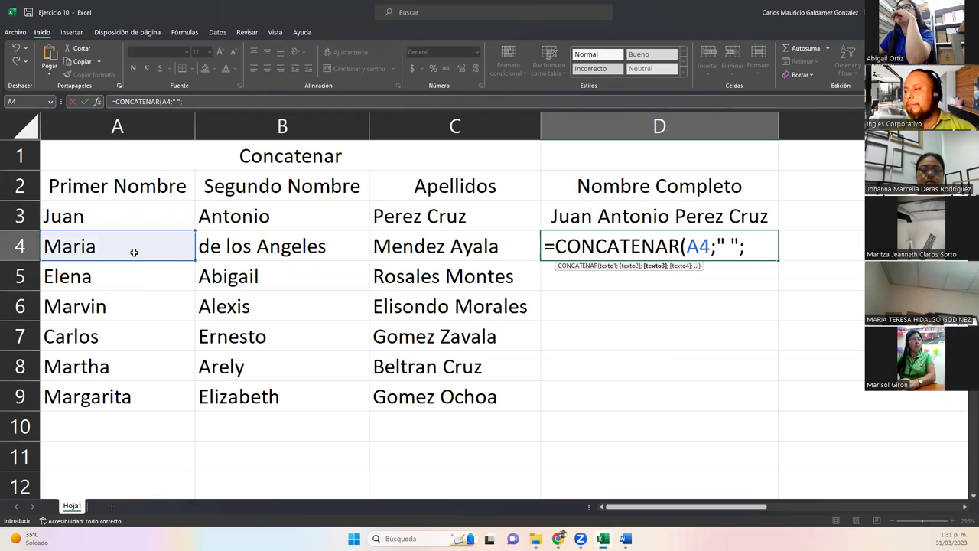
pyautogui.click(224, 246)
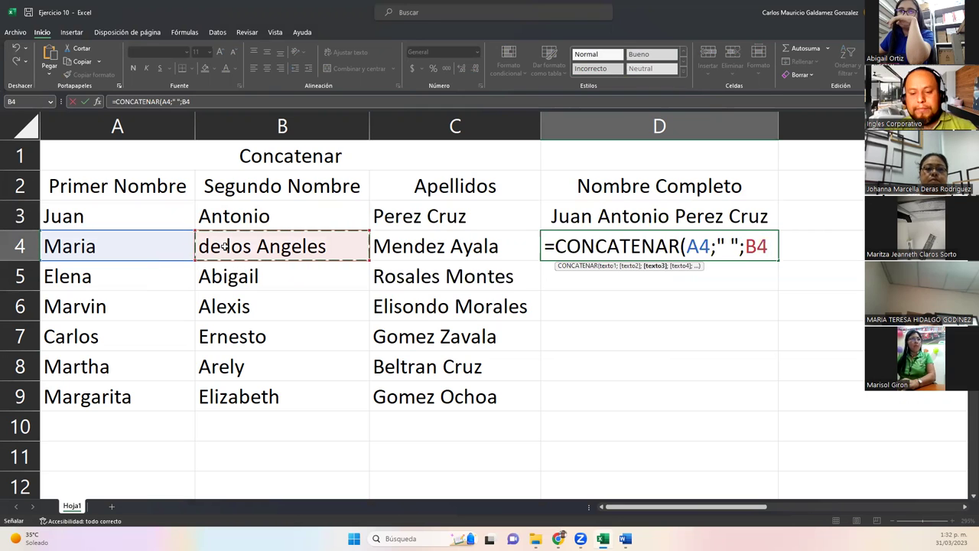
pyautogui.write(';" "')
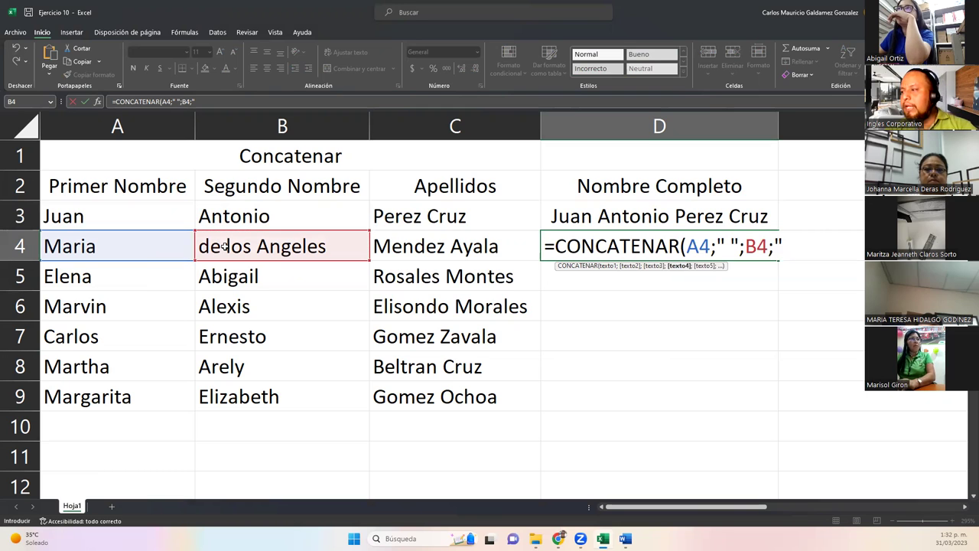
pyautogui.write(';')
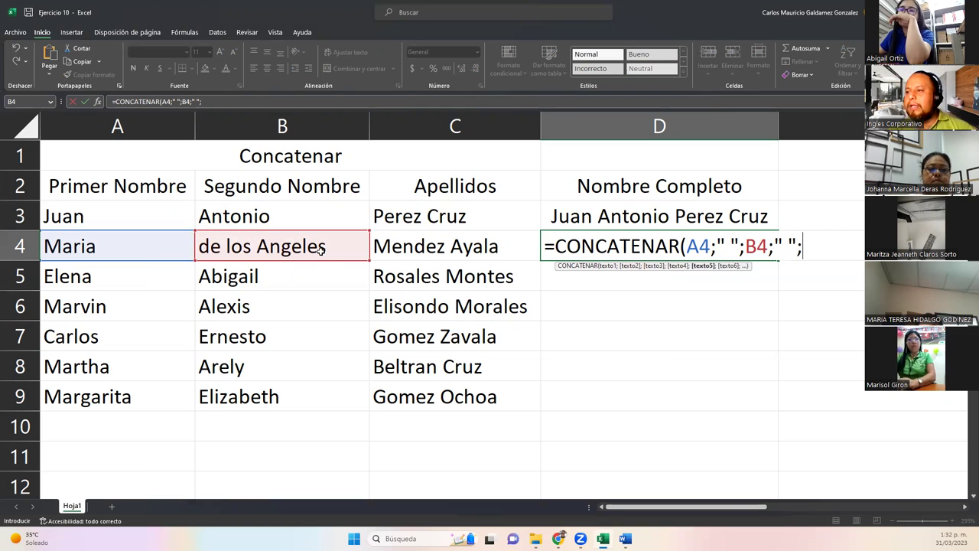
pyautogui.click(412, 247)
pyautogui.write(')')
pyautogui.press('Return')
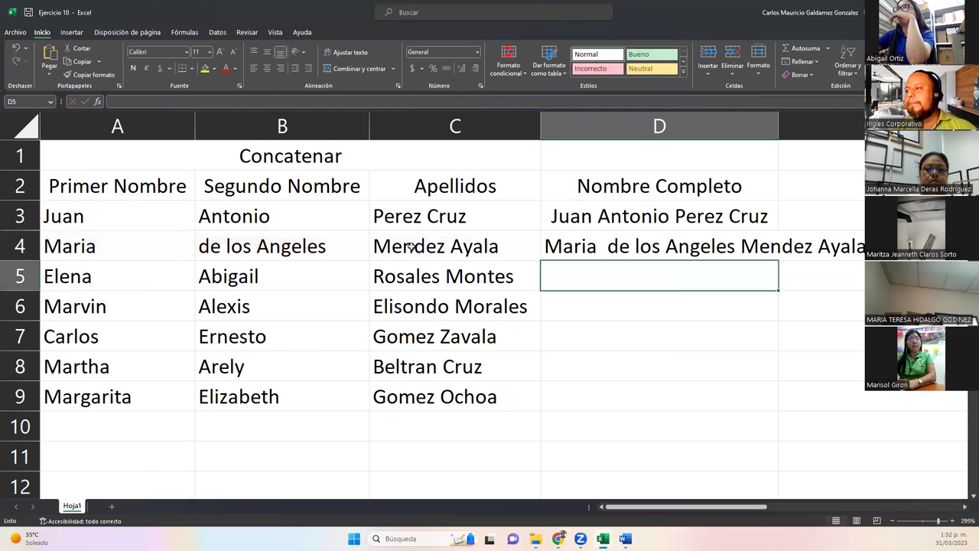
pyautogui.doubleClick(779, 126)
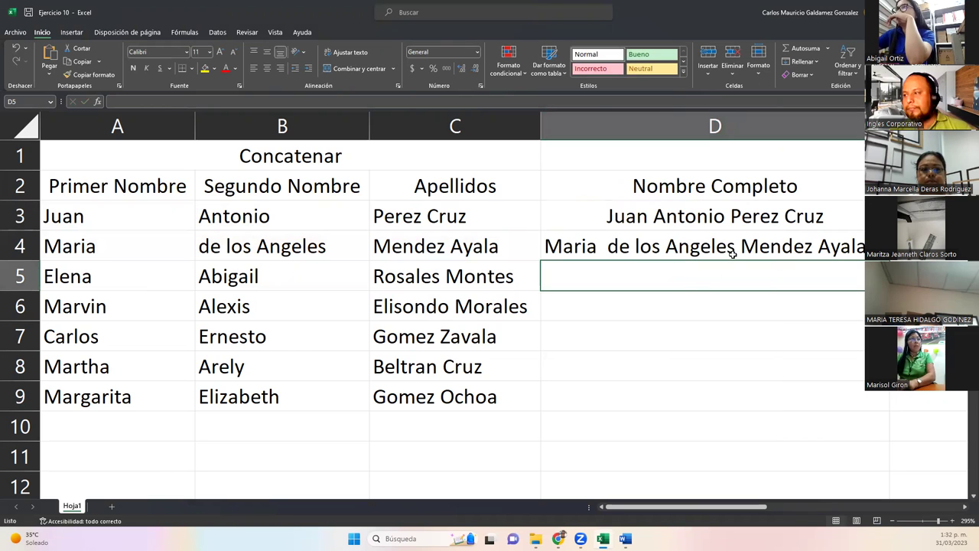
pyautogui.click(818, 257)
# Fill D4's full-name formula down to D9 and centre D4:D9.
pyautogui.moveTo(888, 260); pyautogui.dragTo(888, 409)
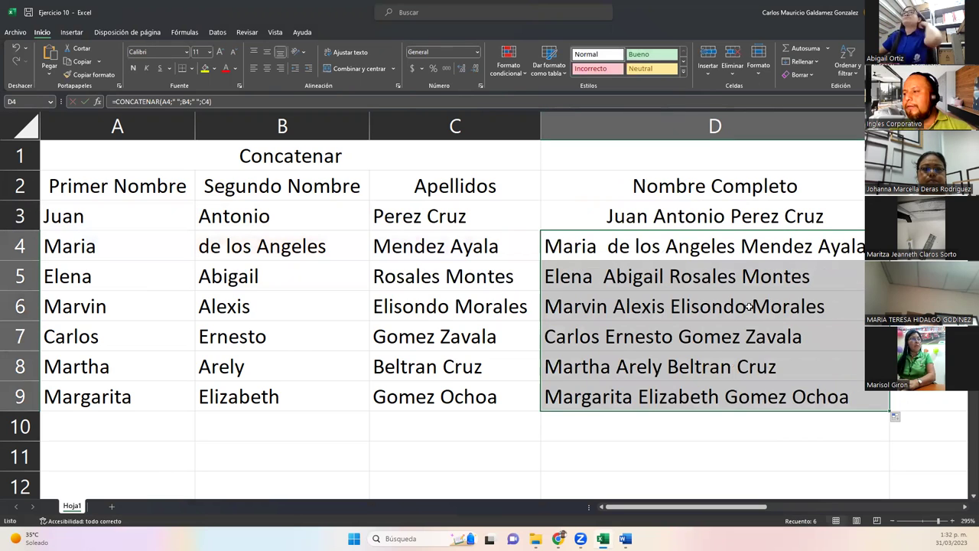
pyautogui.click(666, 249)
pyautogui.moveTo(672, 290); pyautogui.dragTo(696, 403)
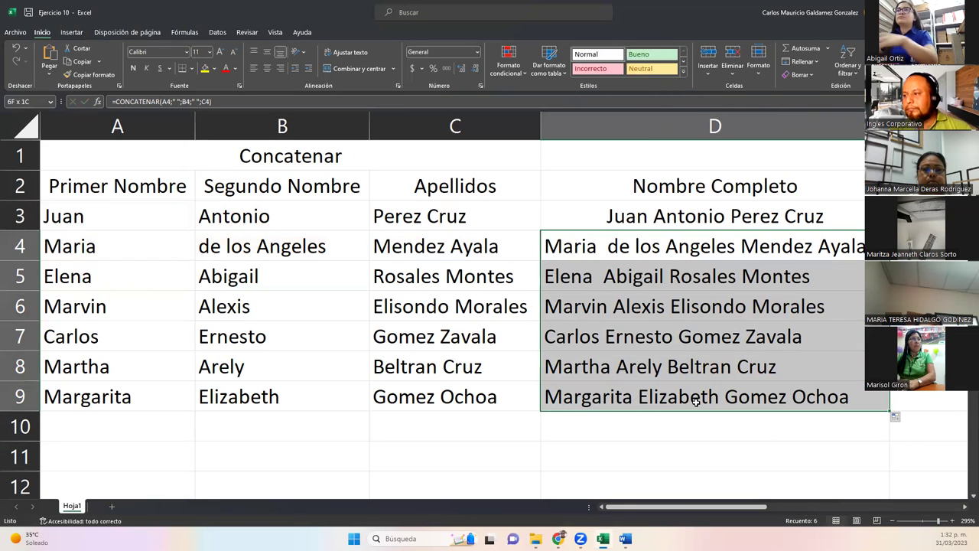
pyautogui.click(266, 69)
pyautogui.click(391, 255)
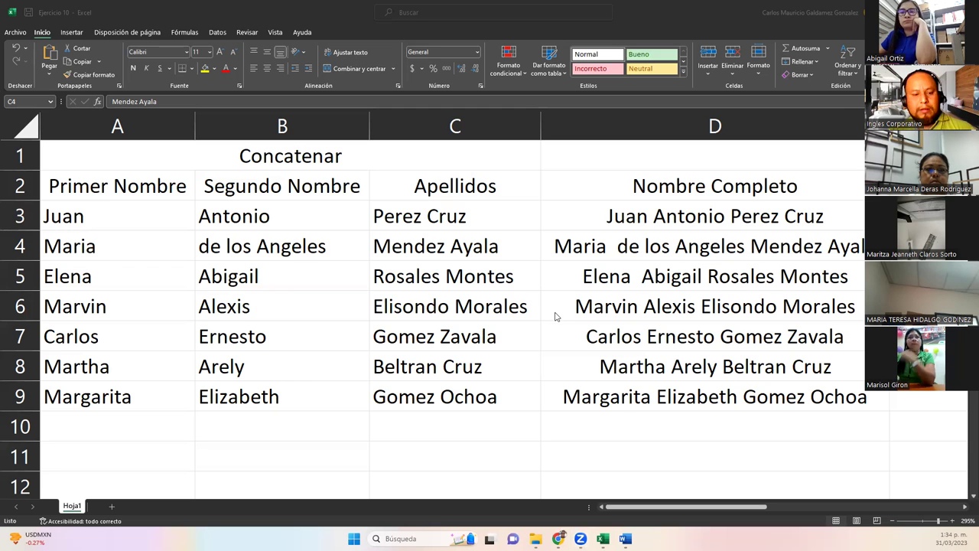
pyautogui.scroll(-2, 589, 307)
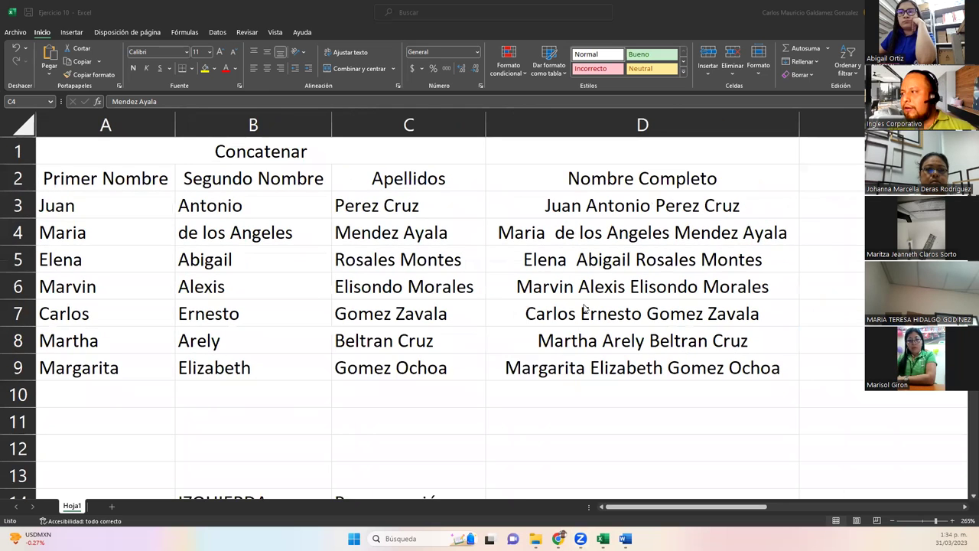
pyautogui.scroll(-2, 584, 308)
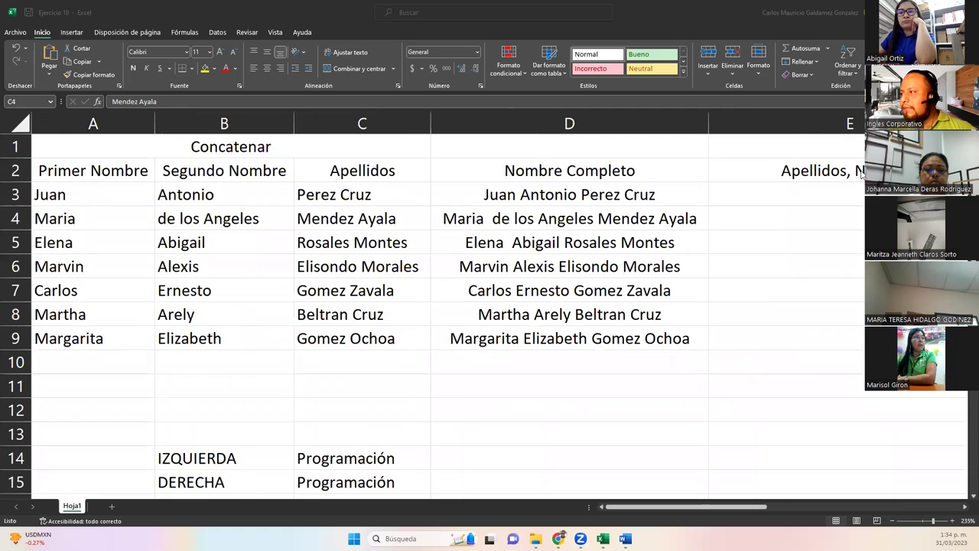
pyautogui.scroll(-1, 863, 175)
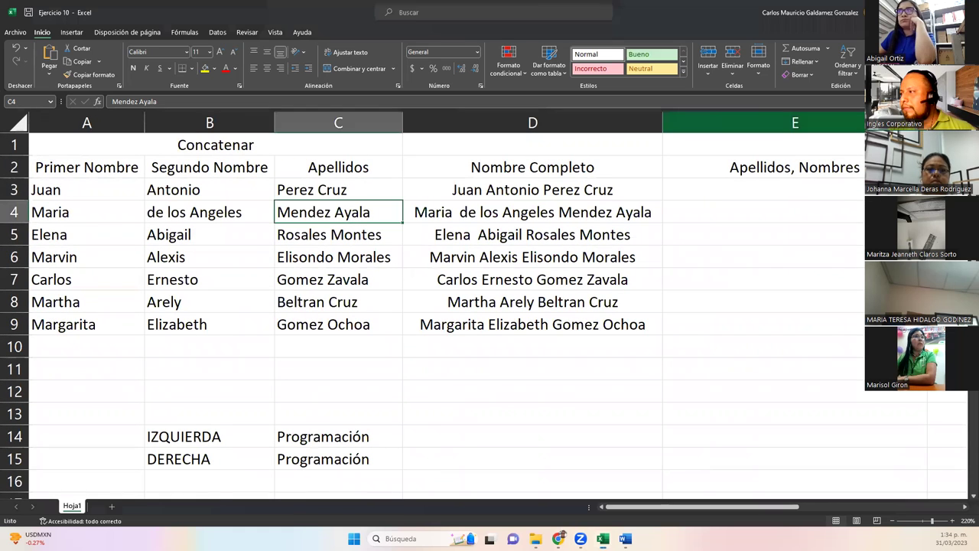
pyautogui.click(766, 122)
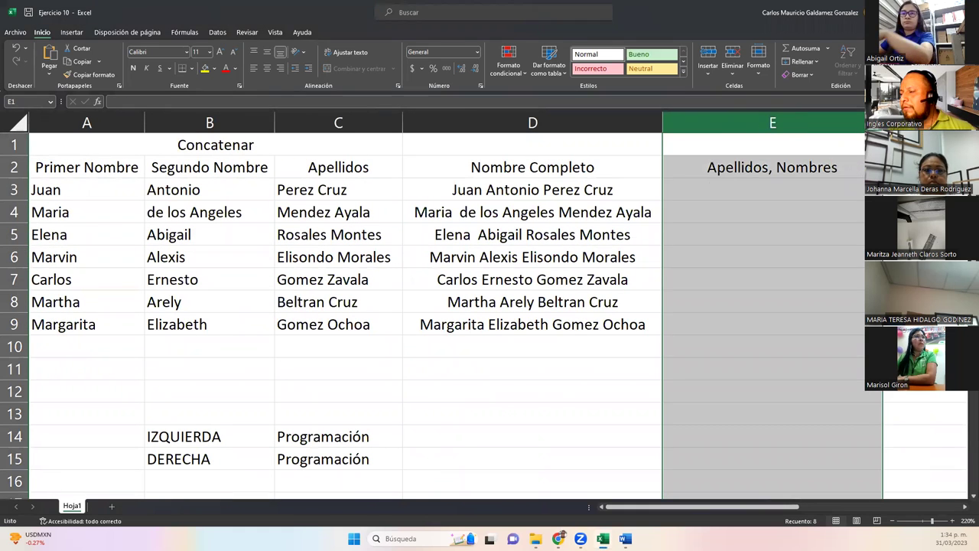
pyautogui.moveTo(572, 188); pyautogui.dragTo(557, 324)
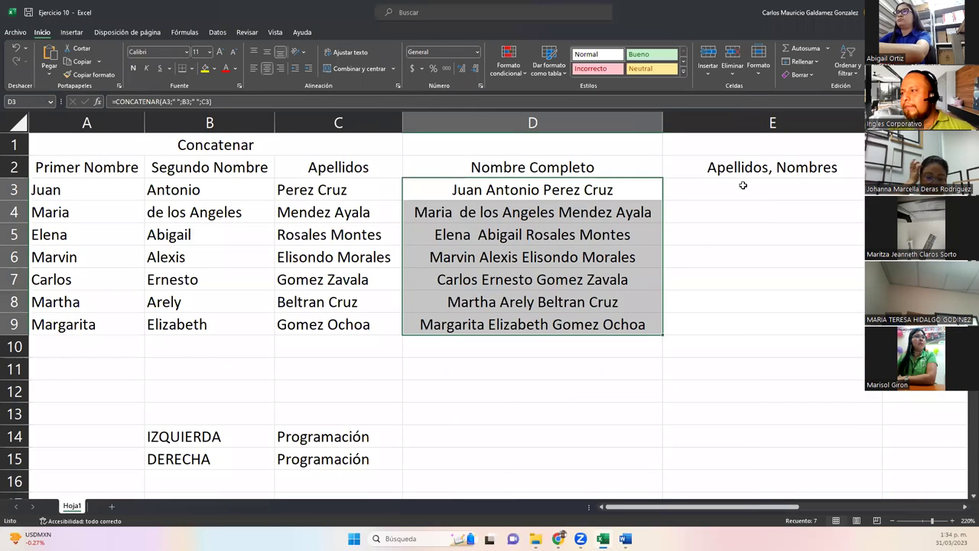
pyautogui.click(743, 187)
pyautogui.click(763, 167)
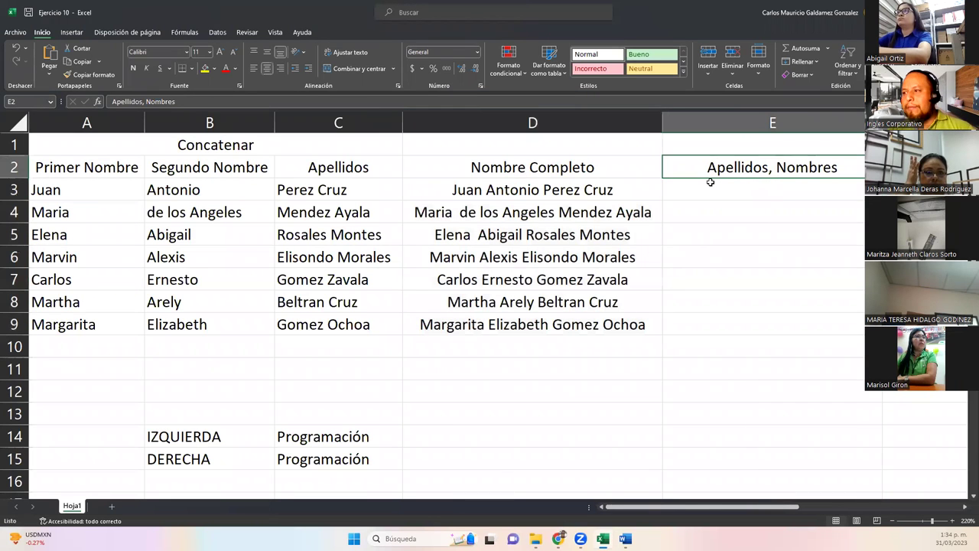
pyautogui.click(674, 194)
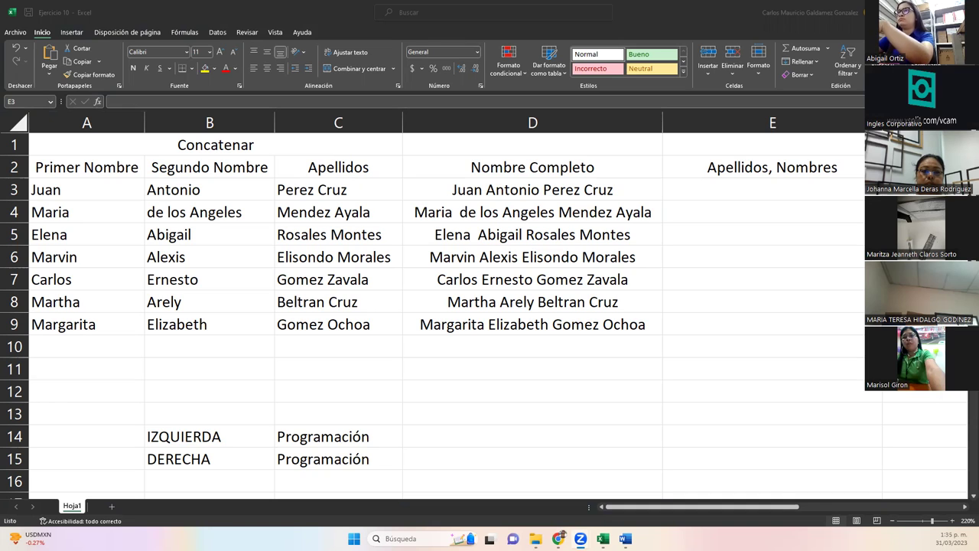
pyautogui.click(720, 194)
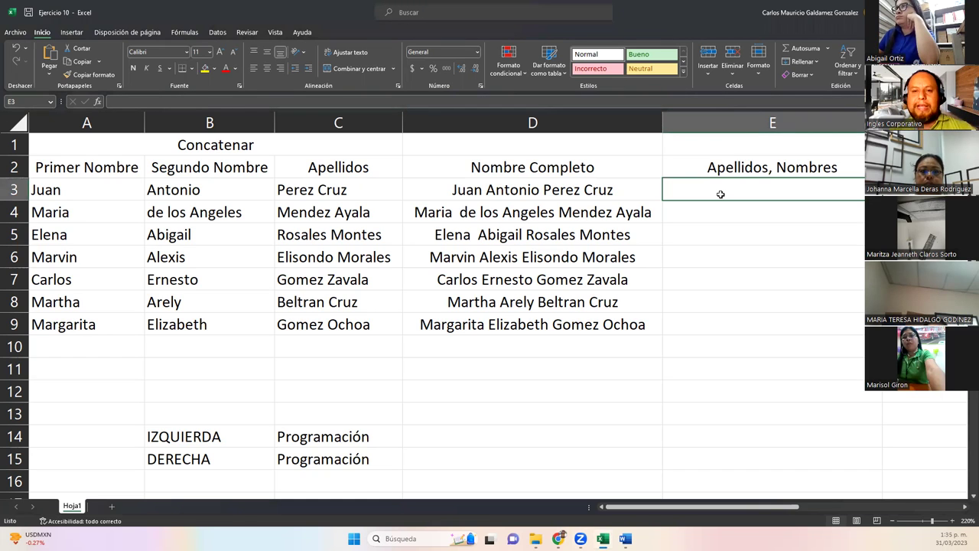
# Paste D3's CONCATENAR formula into E3 as a starting point.
pyautogui.click(534, 186)
pyautogui.tripleClick(256, 103)
pyautogui.hotkey('ctrl', 'c')
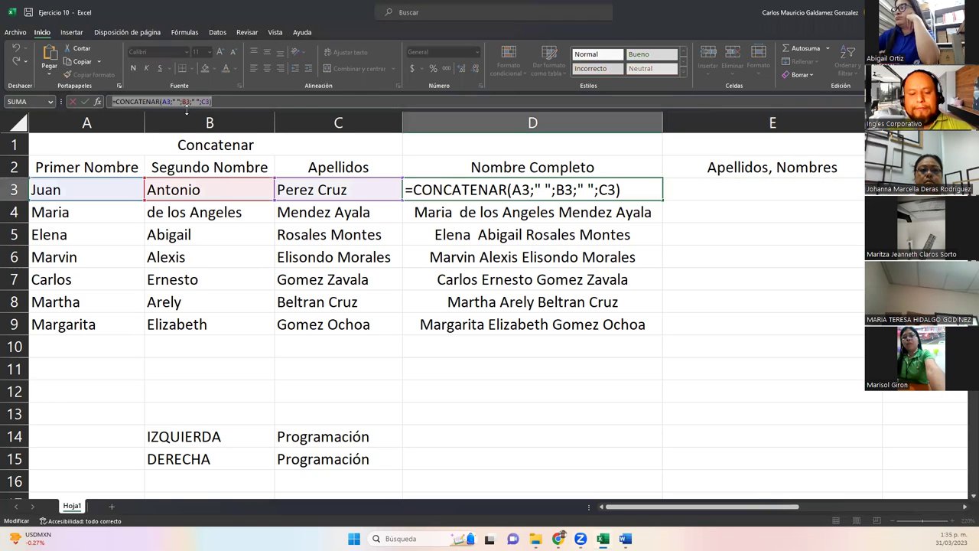
pyautogui.write('=')
pyautogui.click(691, 186)
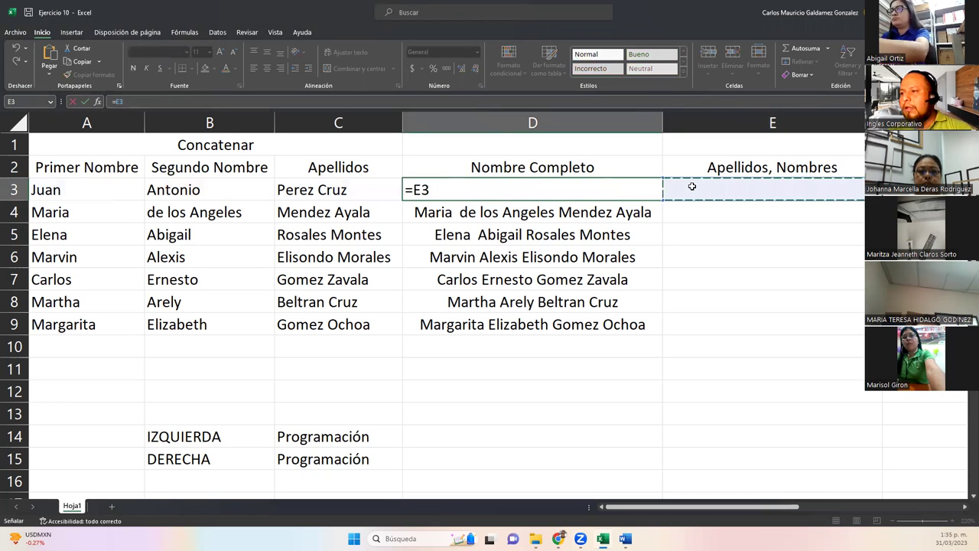
pyautogui.press('Escape')
pyautogui.doubleClick(691, 186)
pyautogui.hotkey('ctrl', 'v')
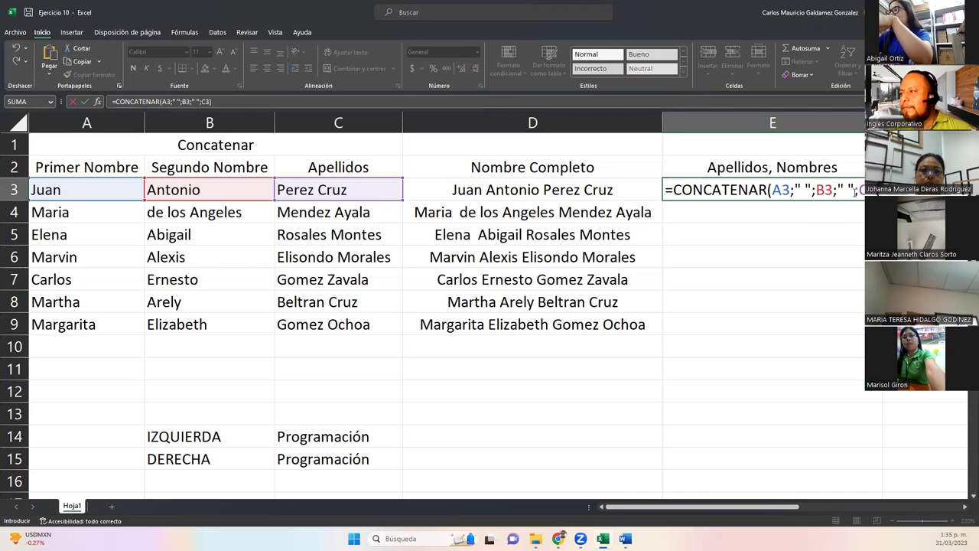
# Reorder E3's references to surname C3, first name A3, then second name B3.
pyautogui.click(858, 191)
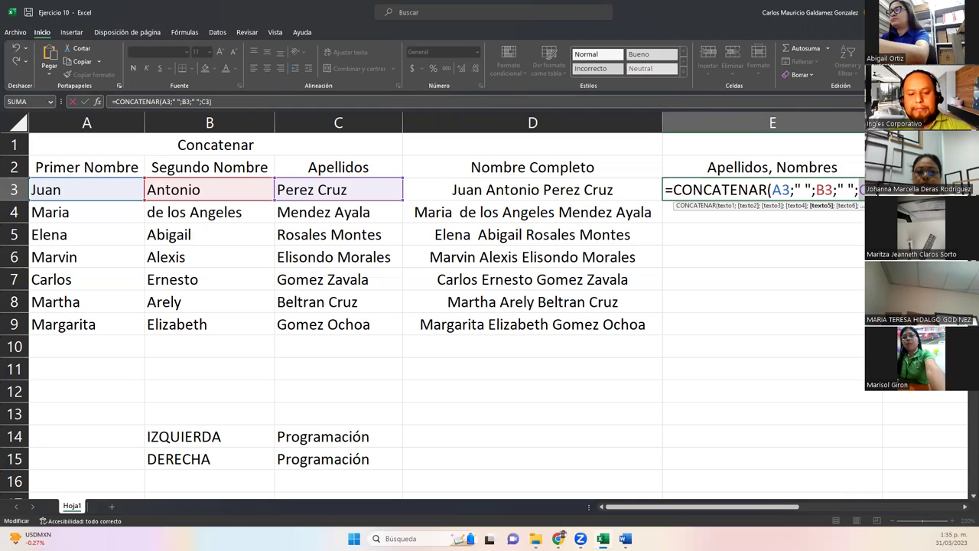
pyautogui.press('BackSpace')
pyautogui.press('BackSpace')
pyautogui.doubleClick(781, 190)
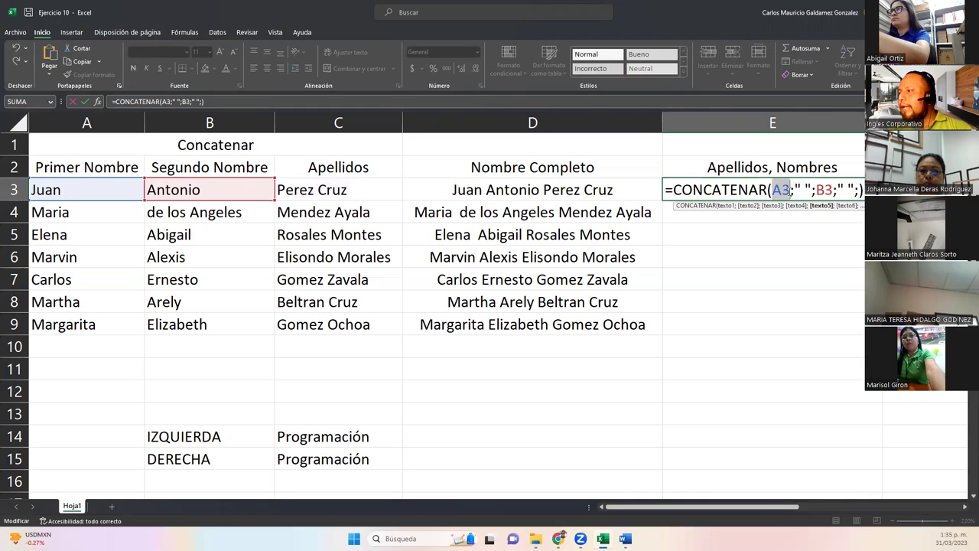
pyautogui.write('C3')
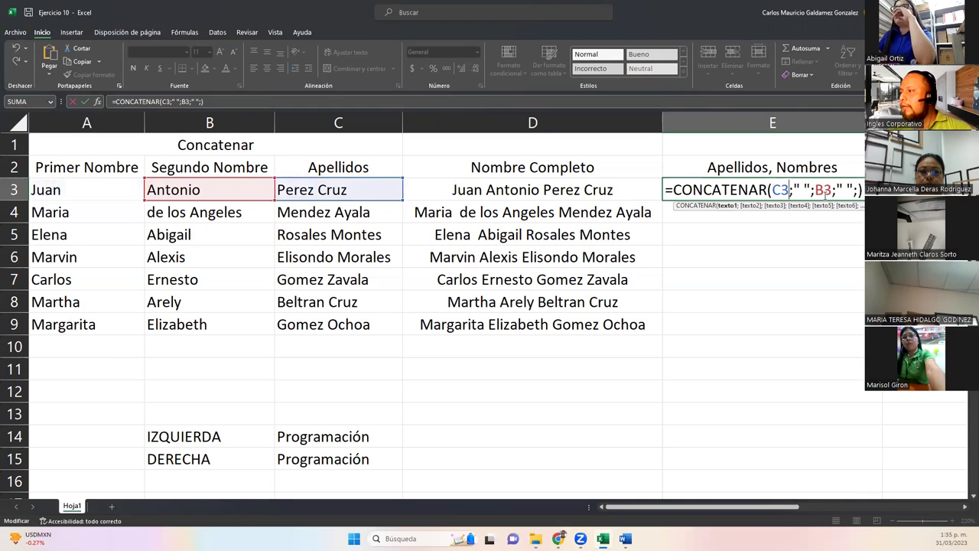
pyautogui.click(855, 191)
pyautogui.write('C3')
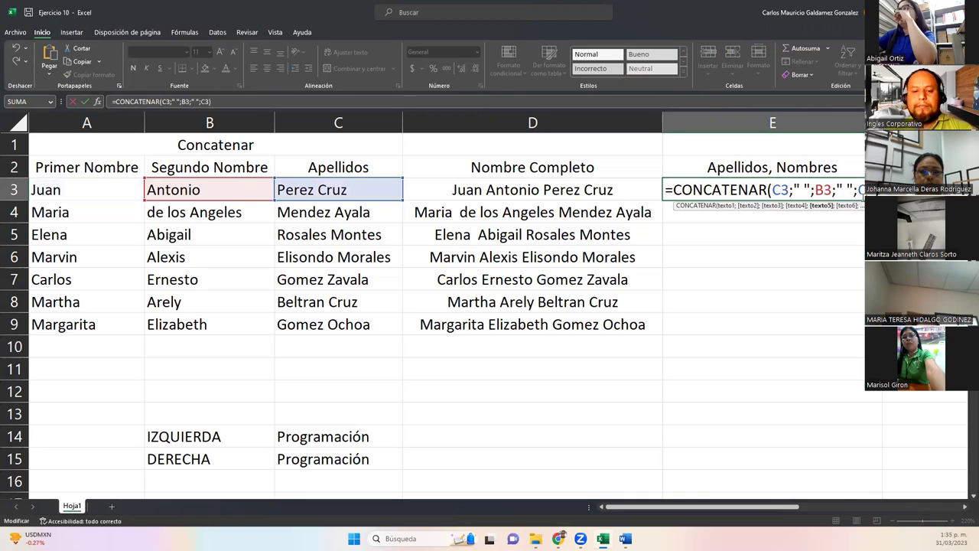
pyautogui.click(863, 192)
pyautogui.press('BackSpace')
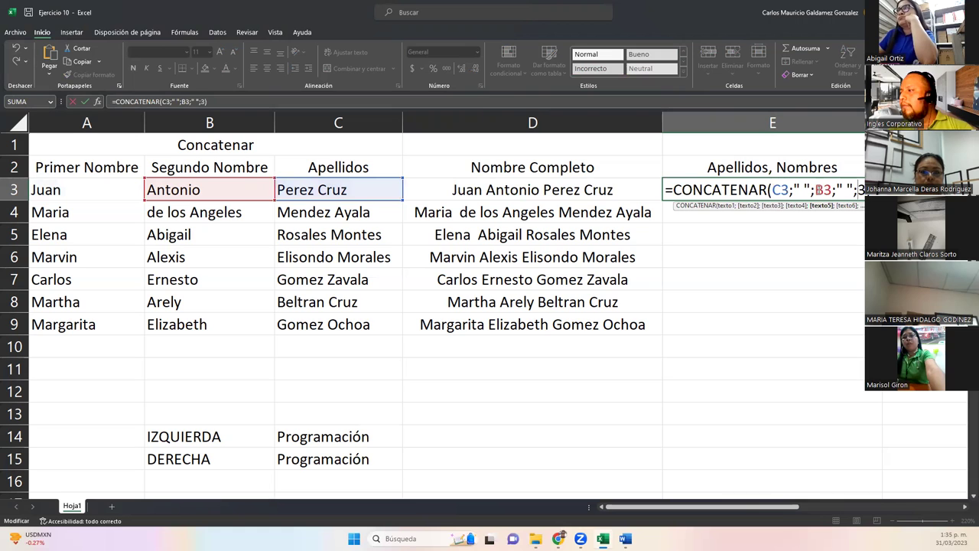
pyautogui.click(822, 190)
pyautogui.press('BackSpace')
pyautogui.write('A')
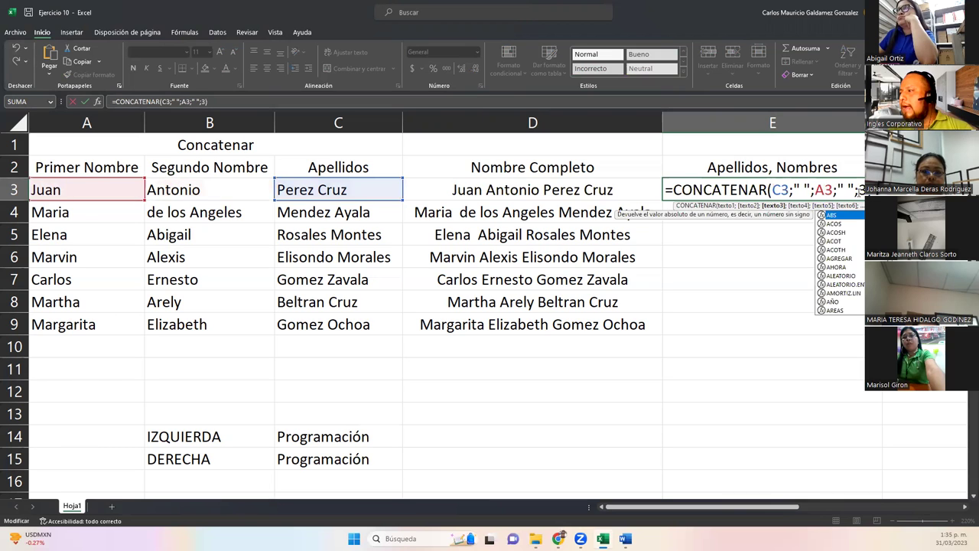
pyautogui.click(858, 191)
pyautogui.write('B')
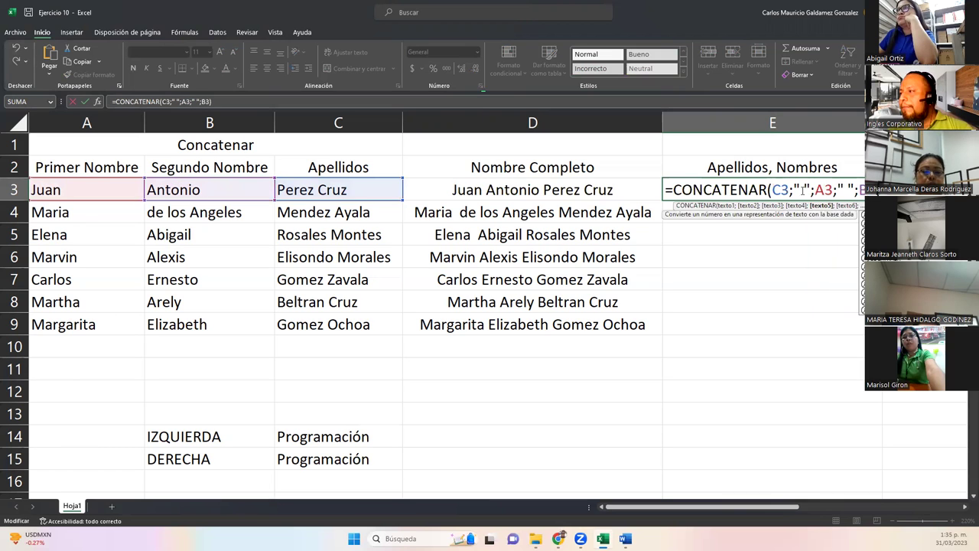
pyautogui.click(803, 191)
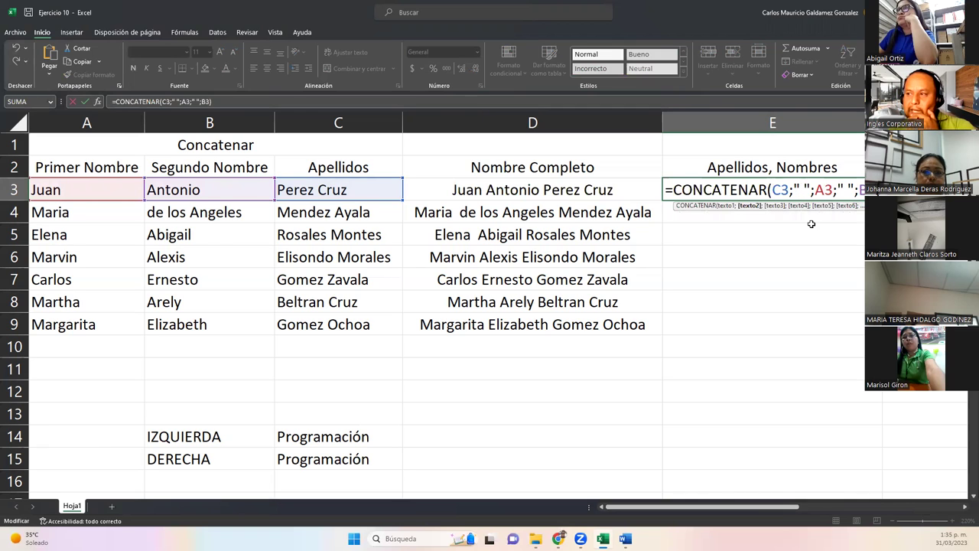
pyautogui.write(',')
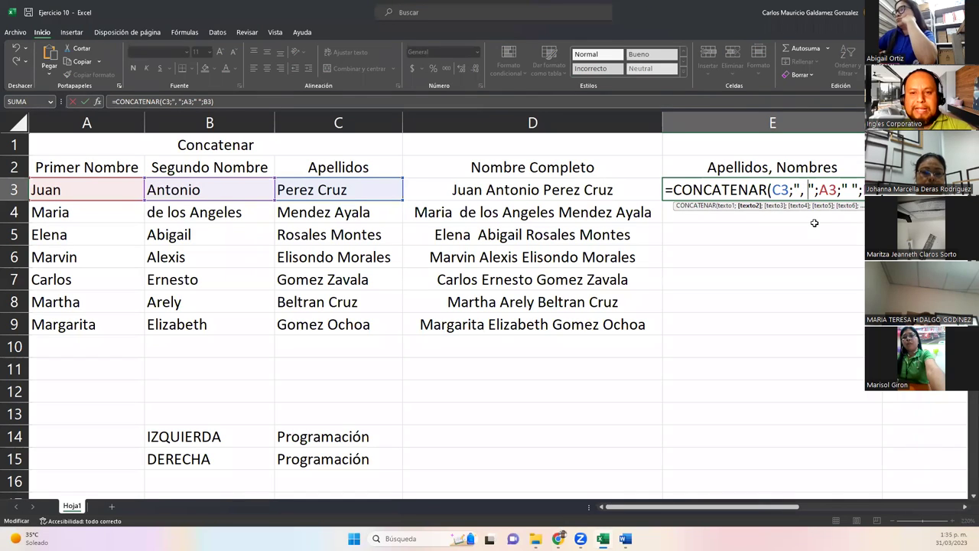
pyautogui.press('BackSpace')
pyautogui.press('Delete')
pyautogui.press('Return')
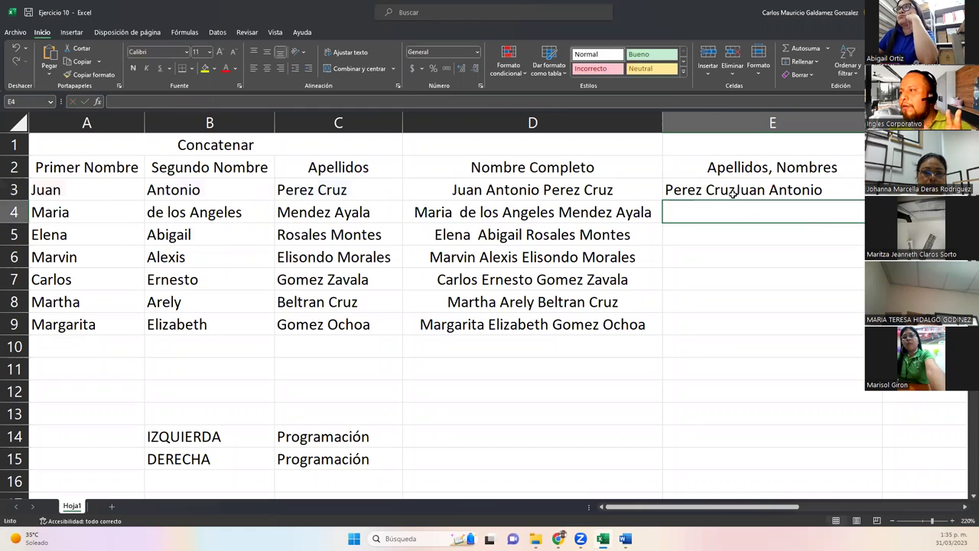
# Make the separator after the surname ", " and fill E3 down to E9.
pyautogui.click(727, 193)
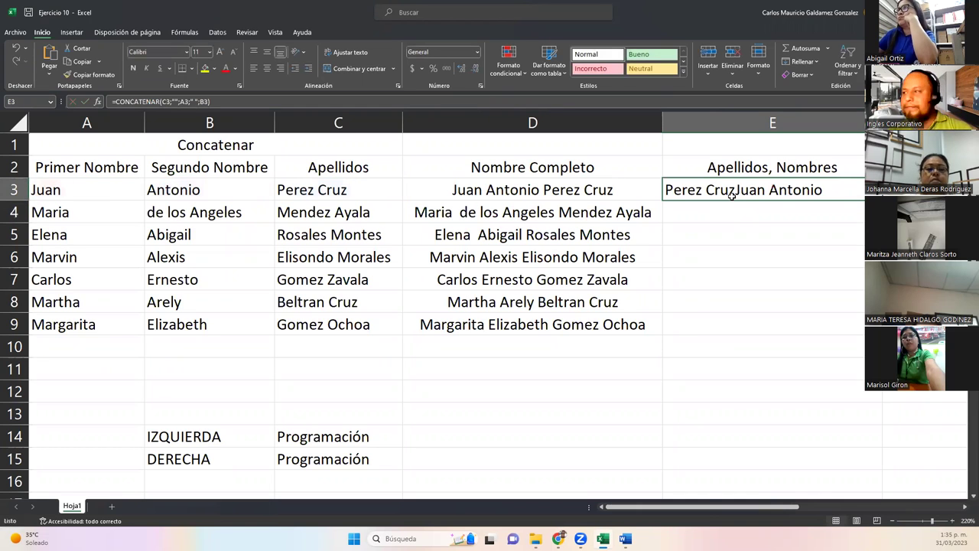
pyautogui.doubleClick(797, 190)
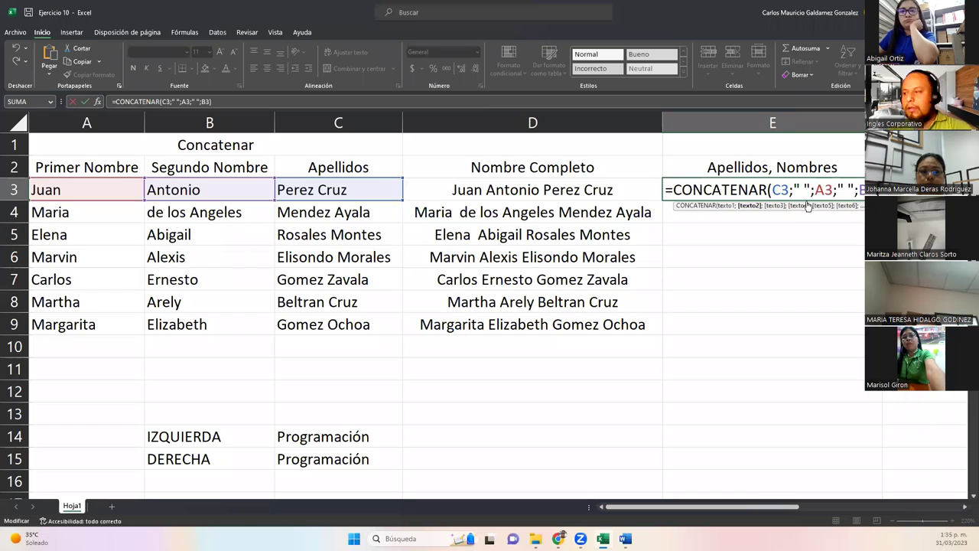
pyautogui.press('Return')
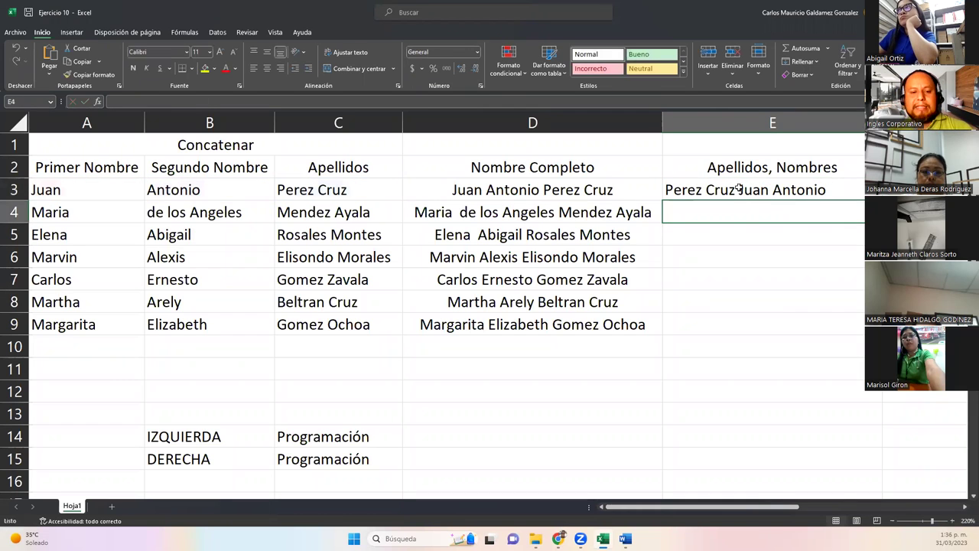
pyautogui.click(742, 190)
pyautogui.doubleClick(742, 189)
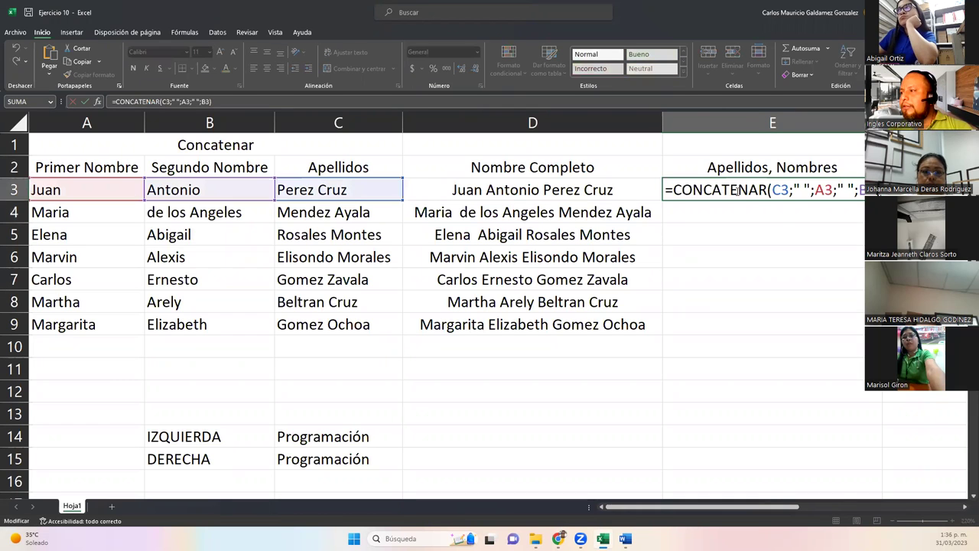
pyautogui.click(802, 190)
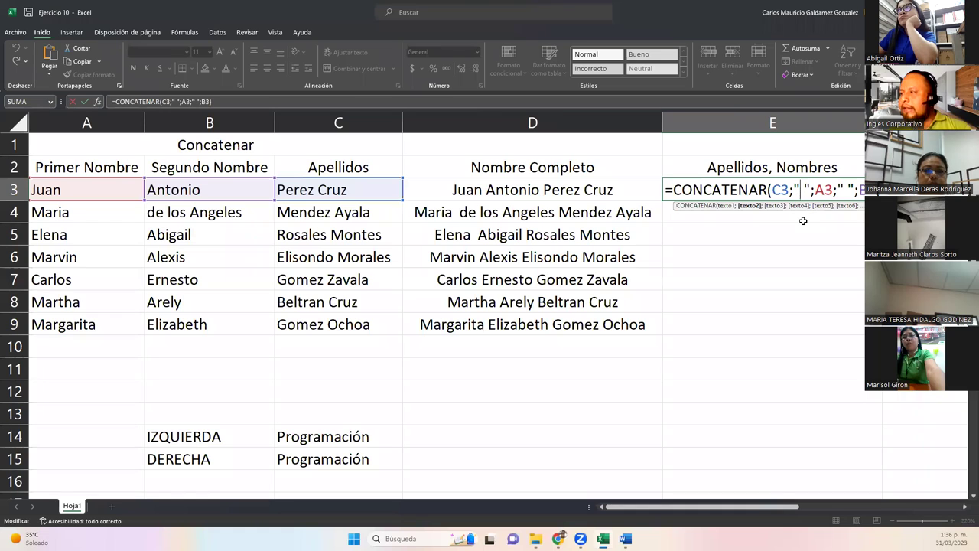
pyautogui.write(',')
pyautogui.press('Return')
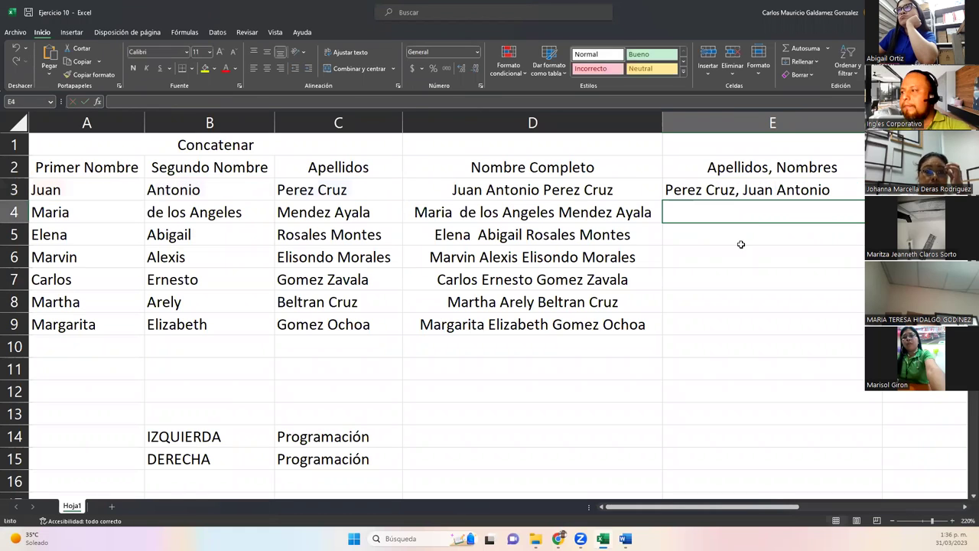
pyautogui.doubleClick(766, 196)
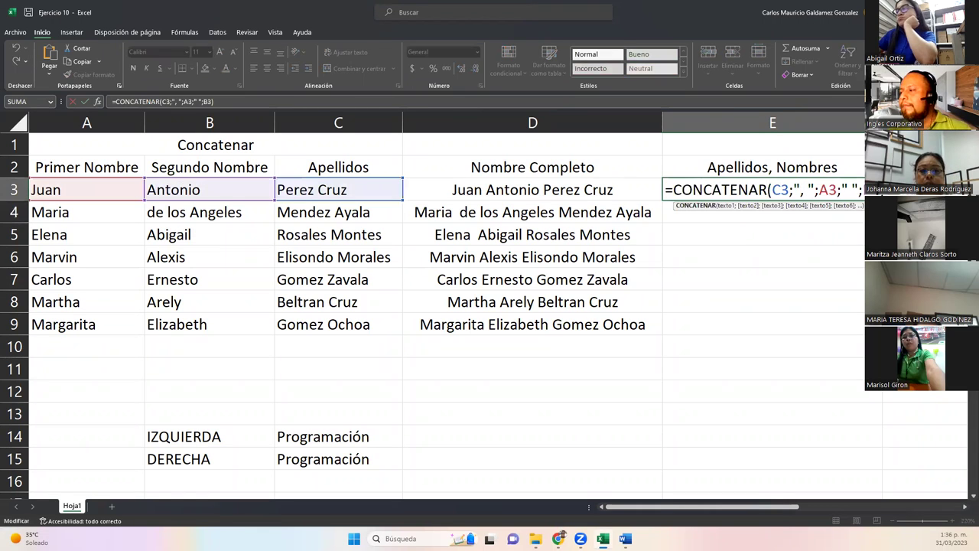
pyautogui.press('Escape')
pyautogui.doubleClick(865, 201)
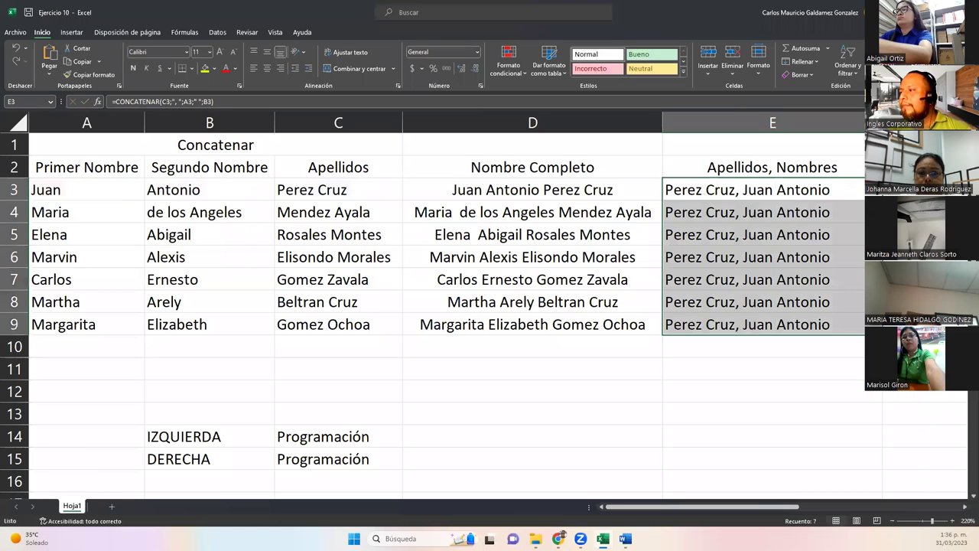
# Shrink A3:E9's font one size and refit columns C, D and E to their contents.
pyautogui.doubleClick(883, 122)
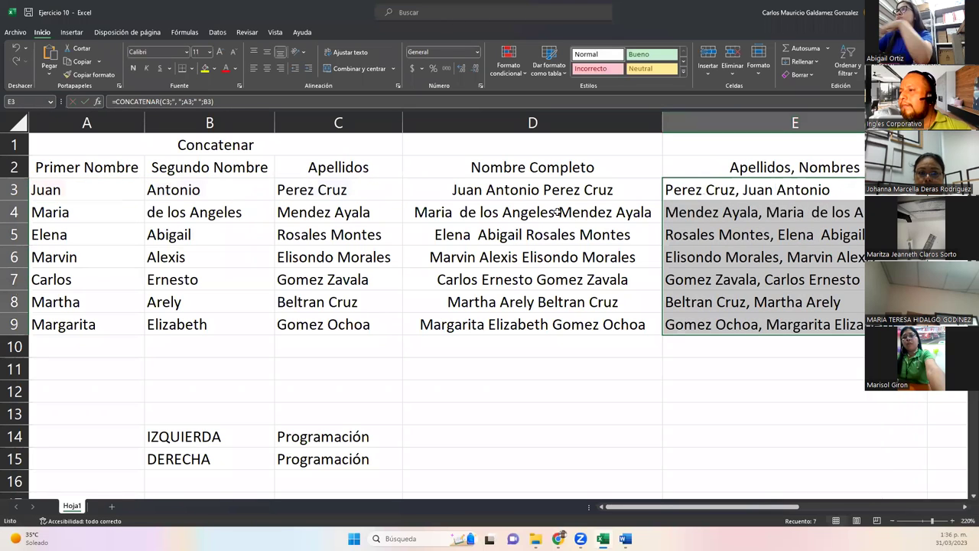
pyautogui.moveTo(107, 188); pyautogui.dragTo(774, 322)
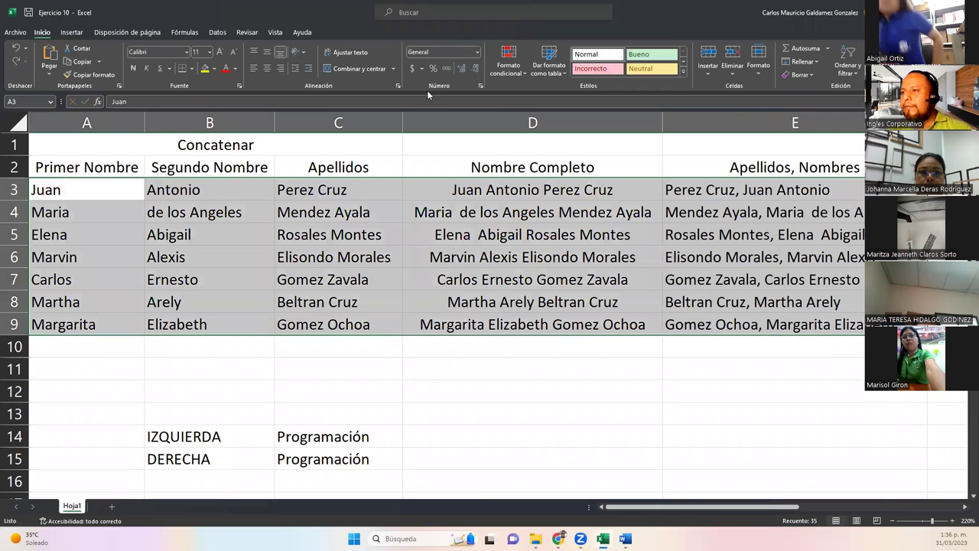
pyautogui.click(234, 54)
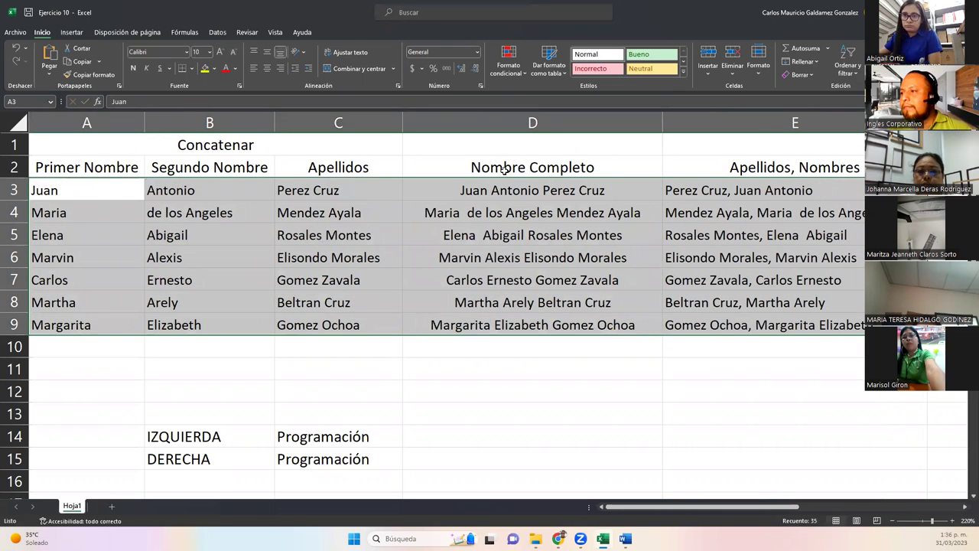
pyautogui.moveTo(398, 126); pyautogui.dragTo(386, 124)
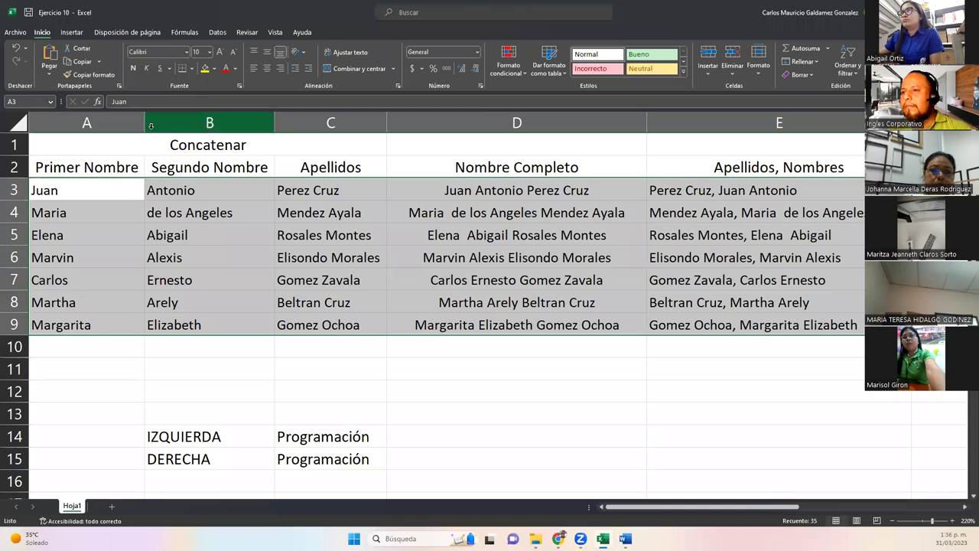
pyautogui.doubleClick(648, 123)
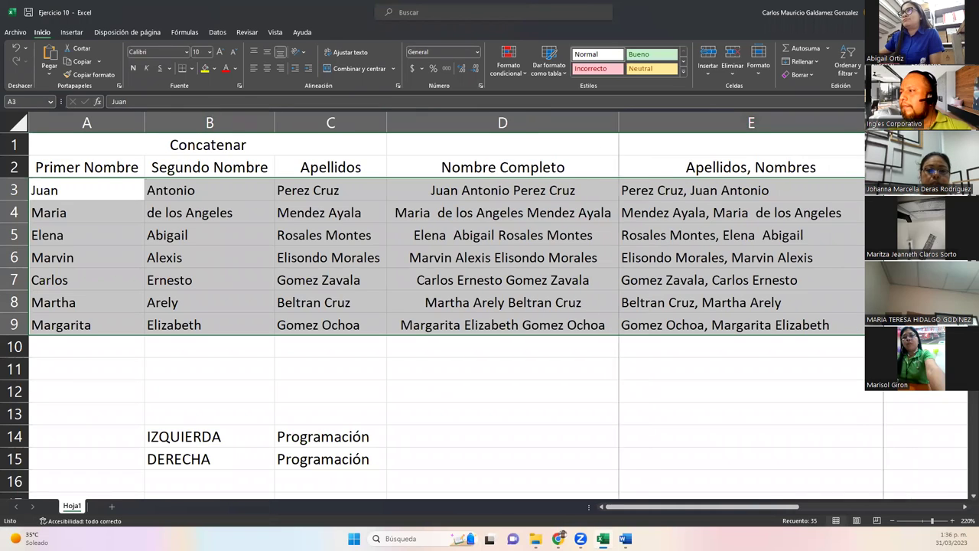
pyautogui.doubleClick(865, 122)
pyautogui.click(756, 236)
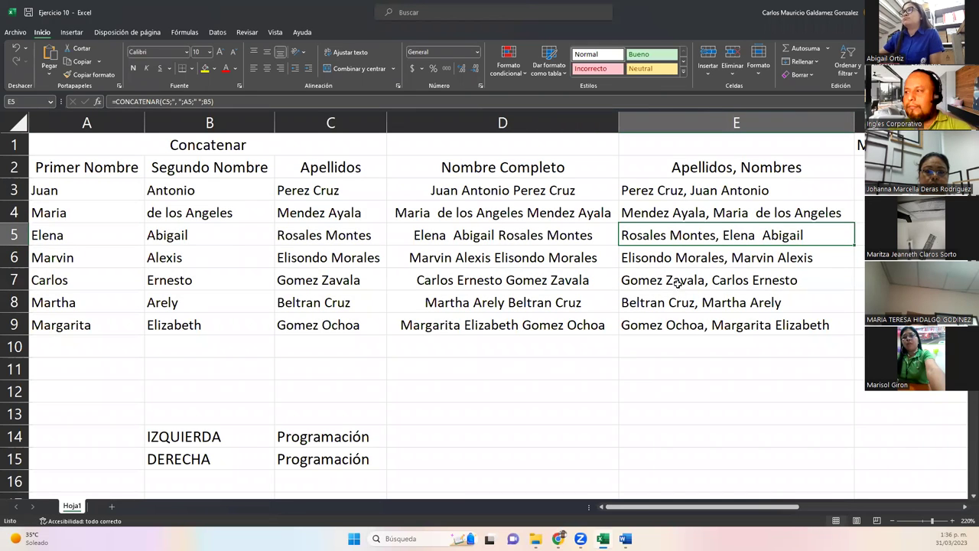
pyautogui.moveTo(705, 193); pyautogui.dragTo(710, 324)
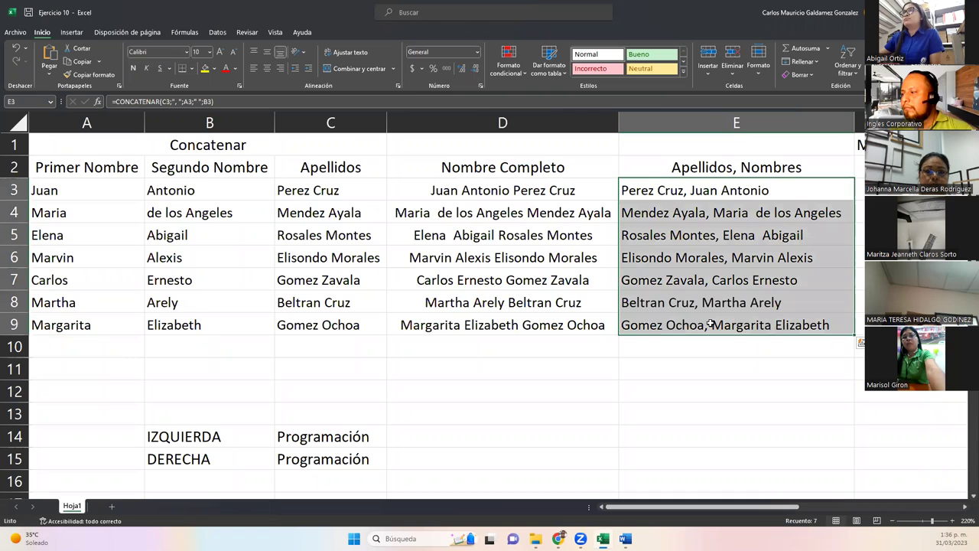
pyautogui.click(710, 325)
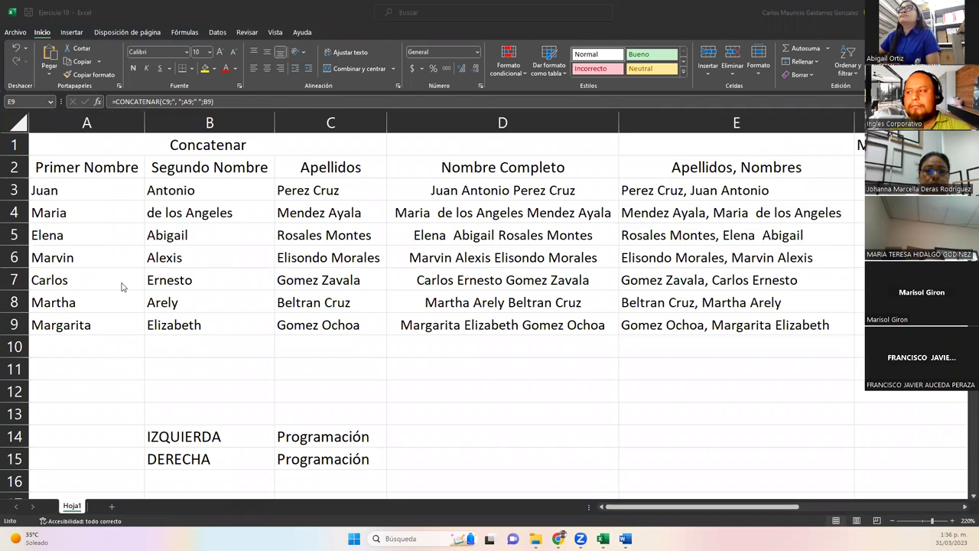
pyautogui.click(712, 190)
pyautogui.doubleClick(712, 190)
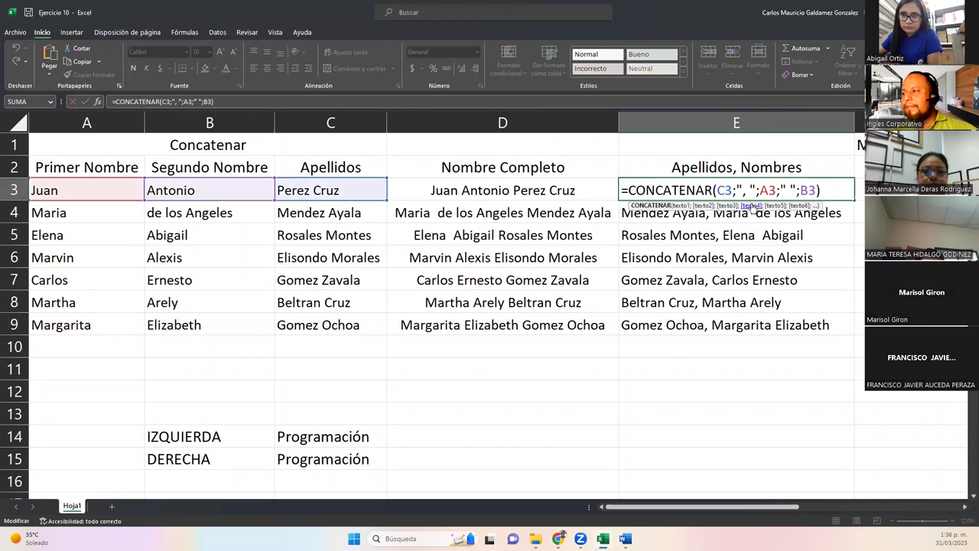
pyautogui.moveTo(719, 190); pyautogui.dragTo(757, 190)
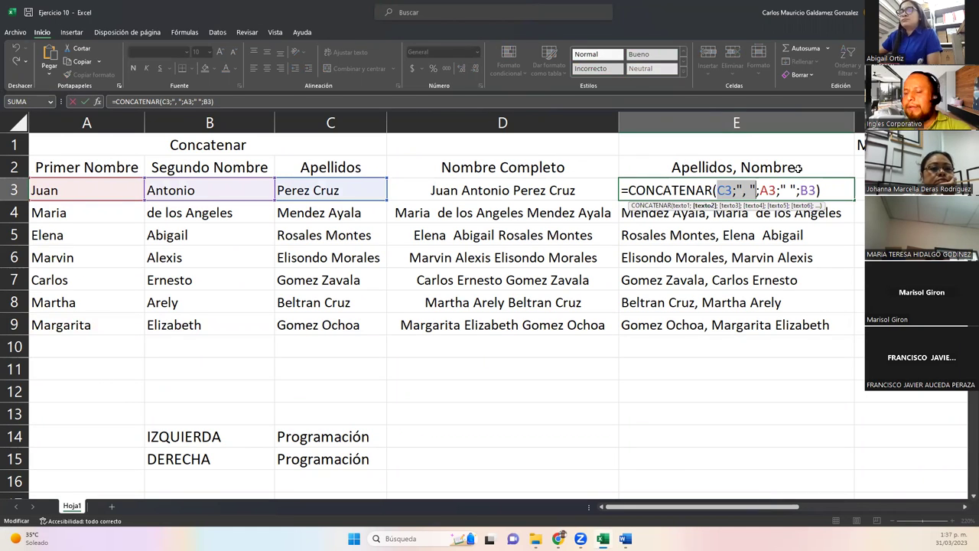
pyautogui.click(731, 191)
pyautogui.doubleClick(728, 190)
pyautogui.moveTo(732, 191); pyautogui.dragTo(756, 190)
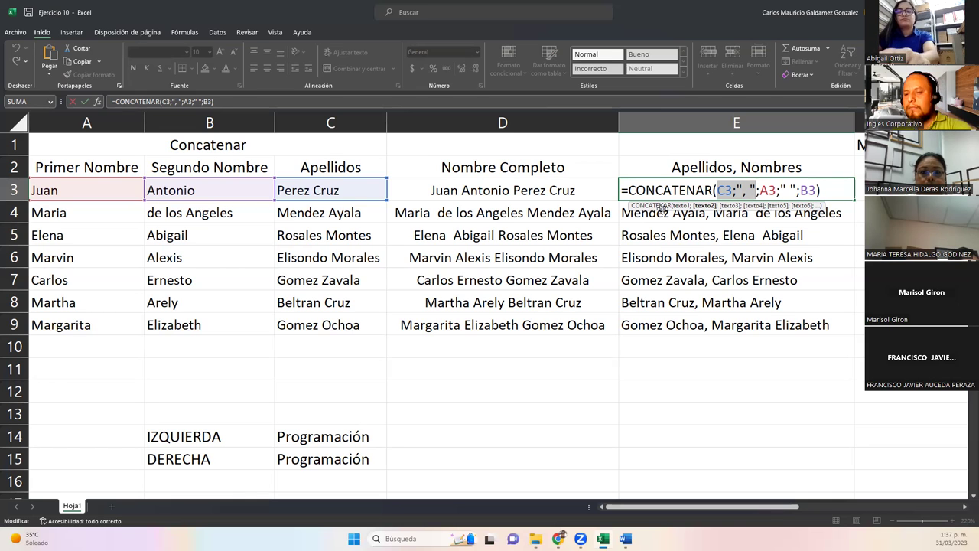
pyautogui.press('Return')
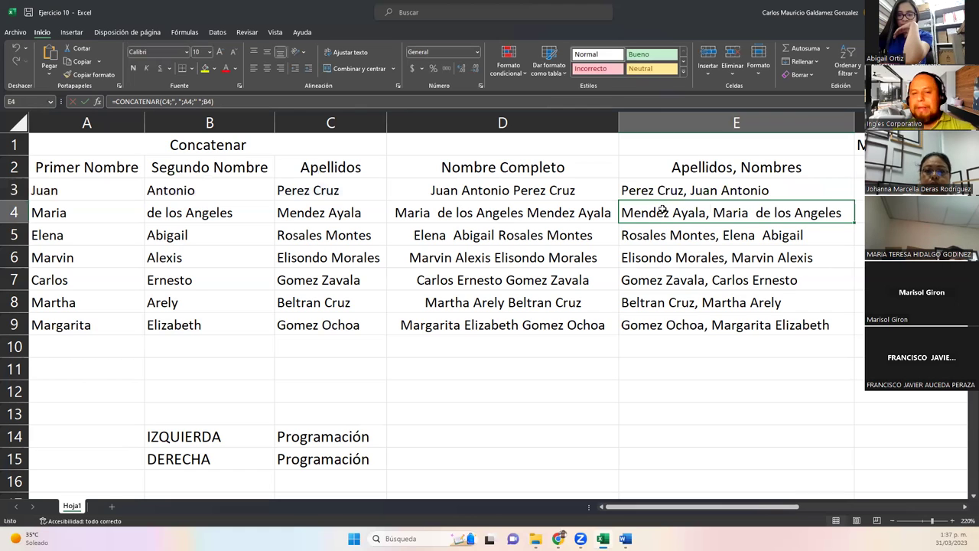
pyautogui.click(568, 352)
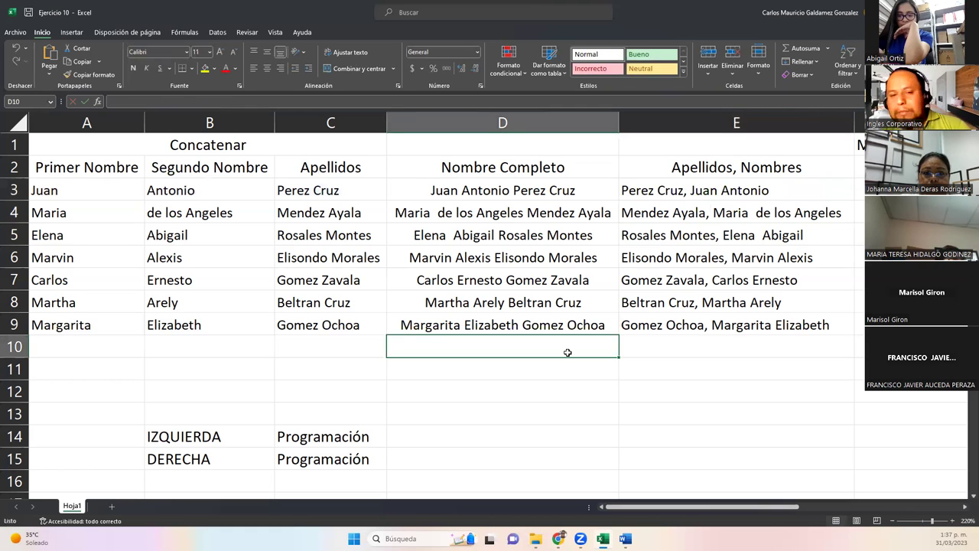
# Enter USD in C10 and 500 in D10, which displays as $ 500.00.
pyautogui.press('Left')
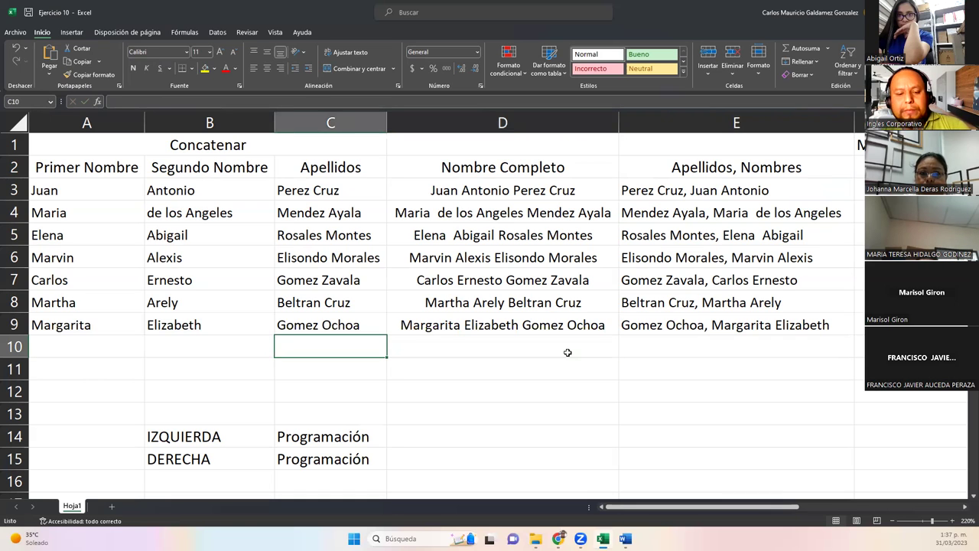
pyautogui.write('USD')
pyautogui.press('Right')
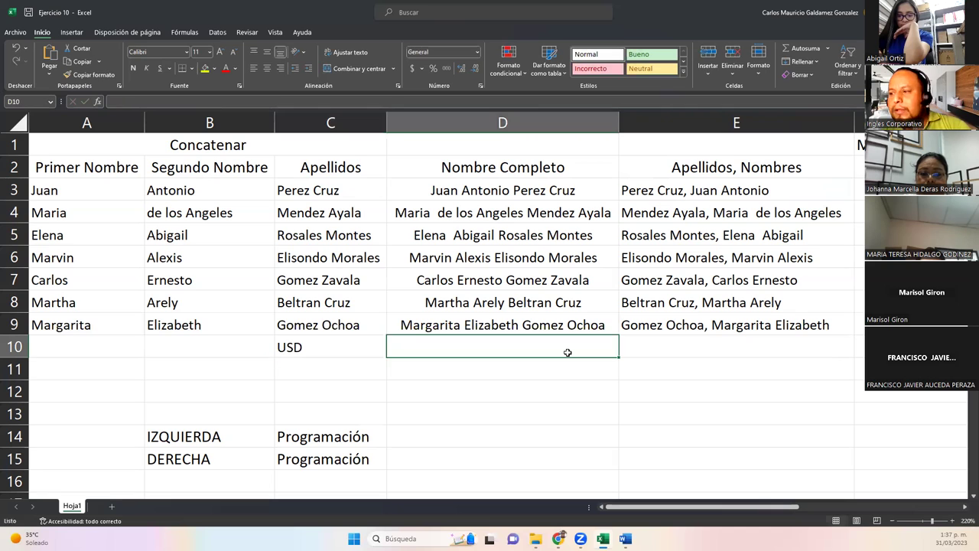
pyautogui.write('$')
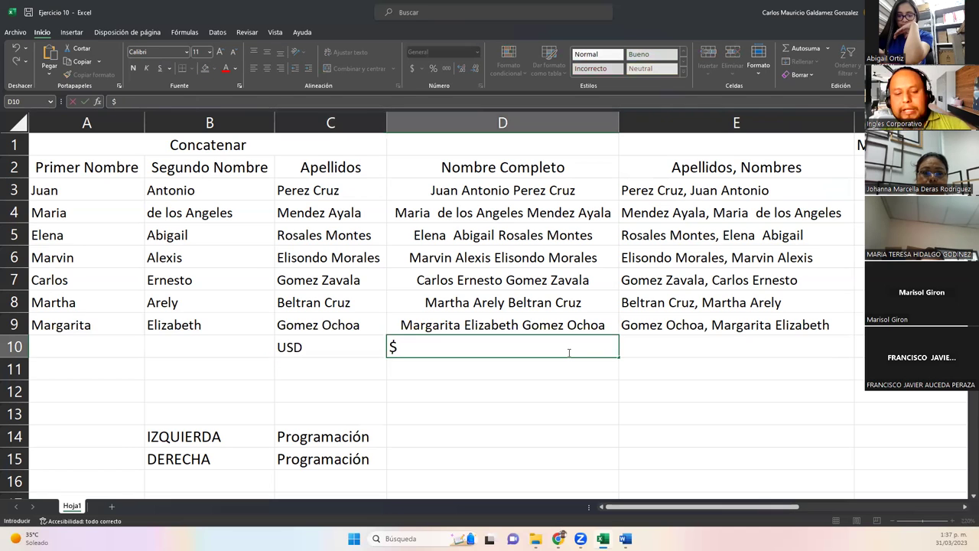
pyautogui.press('BackSpace')
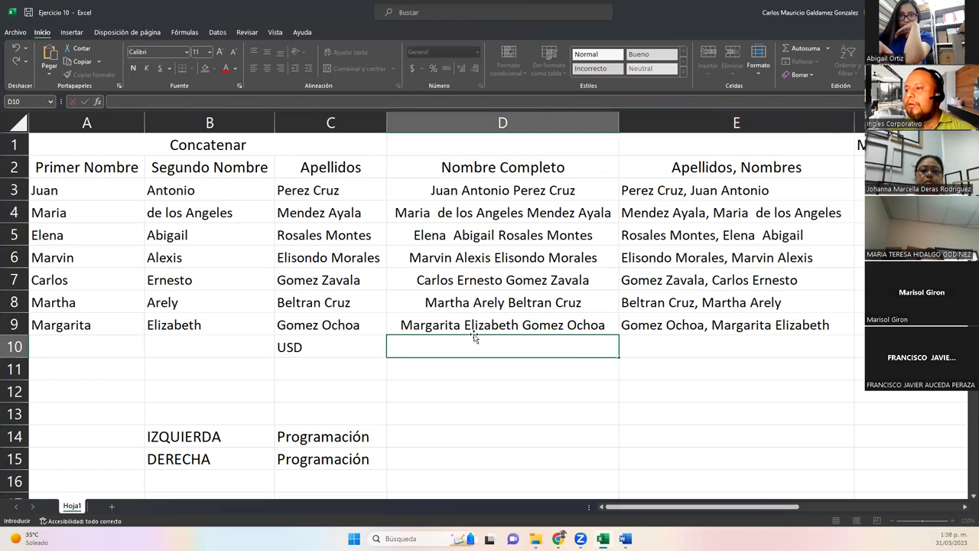
pyautogui.write('500')
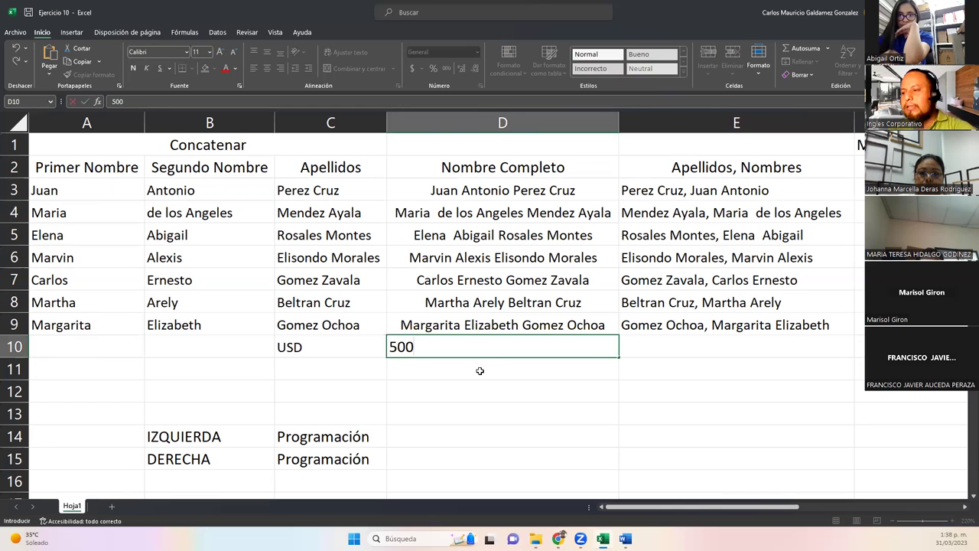
pyautogui.press('Return')
pyautogui.click(490, 345)
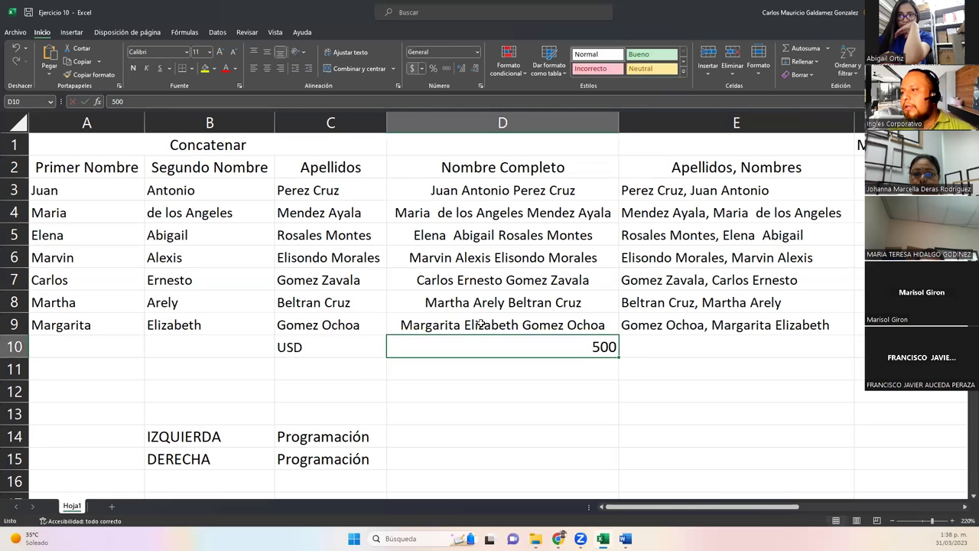
# Start a formula in E10 that refers to C10.
pyautogui.click(659, 354)
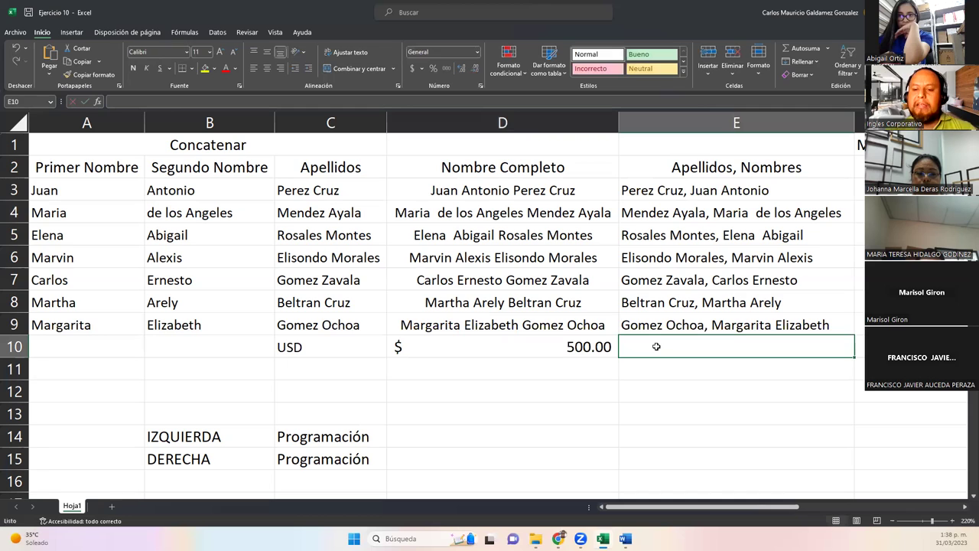
pyautogui.write('=')
pyautogui.press('Left')
pyautogui.press('Left')
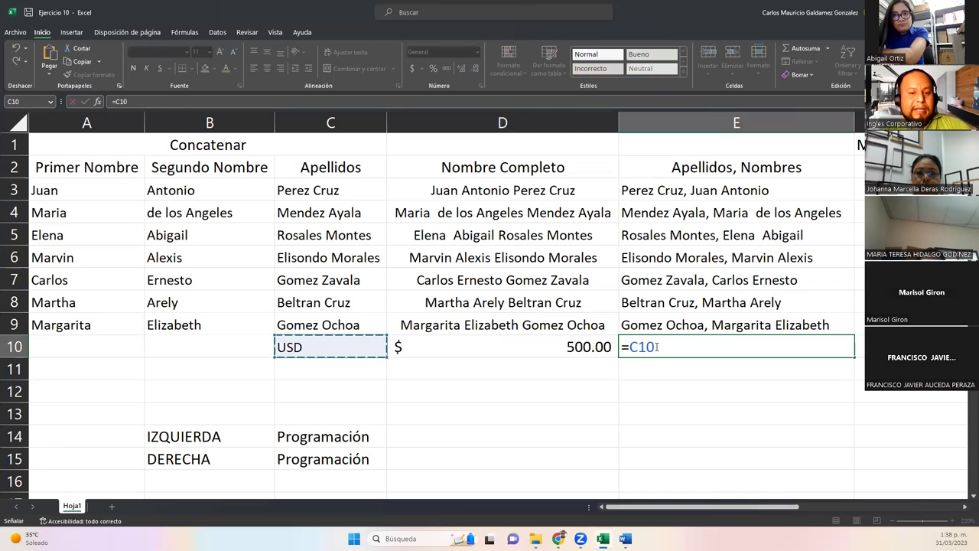
# Finish E10's formula as =C10&D10 so it shows USD500.
pyautogui.write('/')
pyautogui.press('BackSpace')
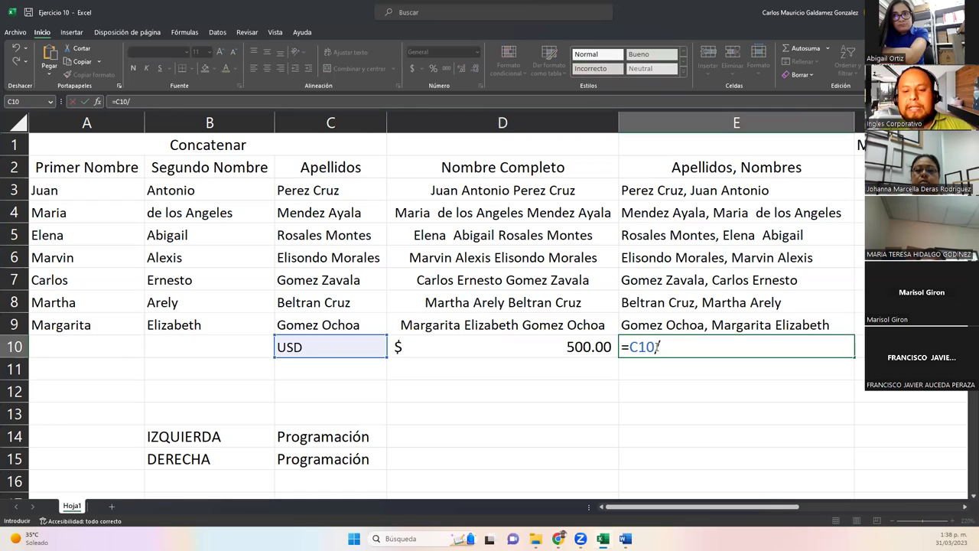
pyautogui.write('%')
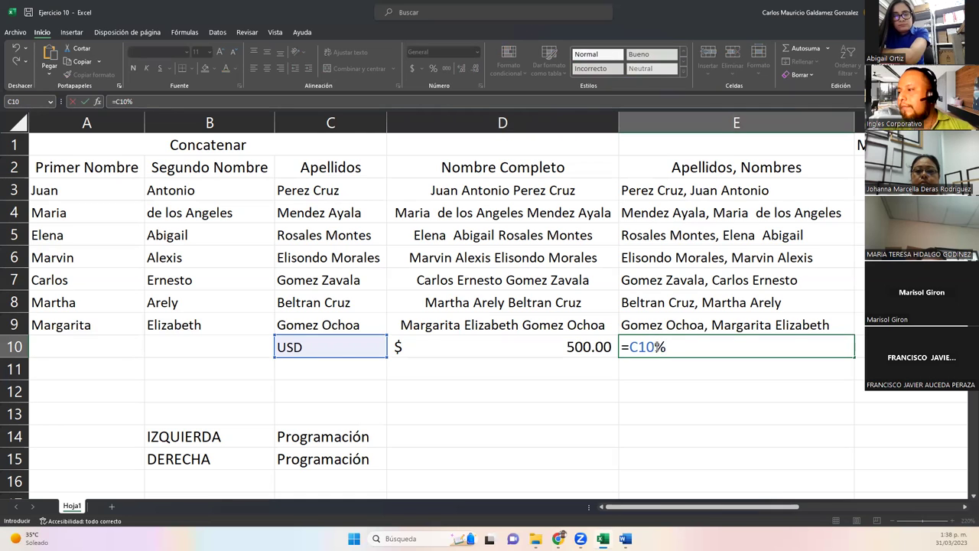
pyautogui.press('BackSpace')
pyautogui.write('&')
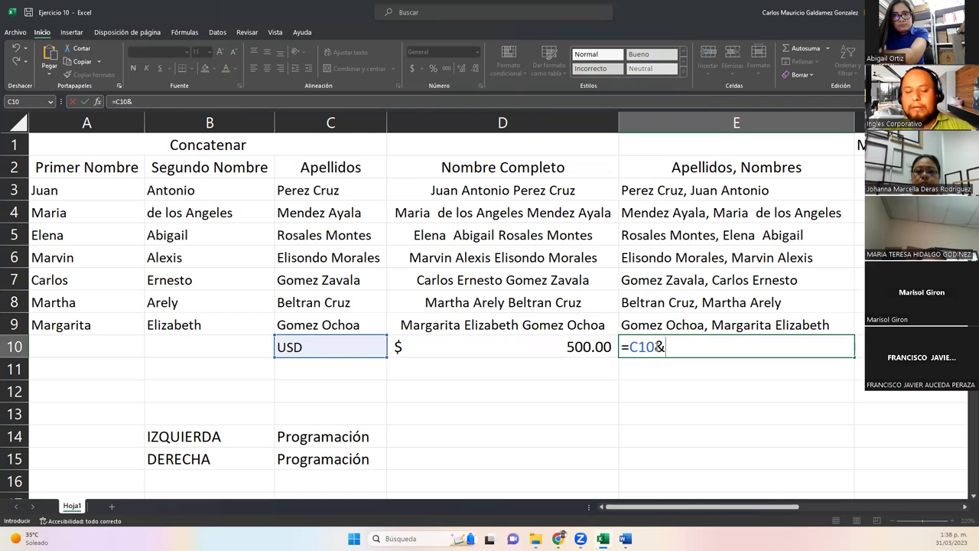
pyautogui.write('D10')
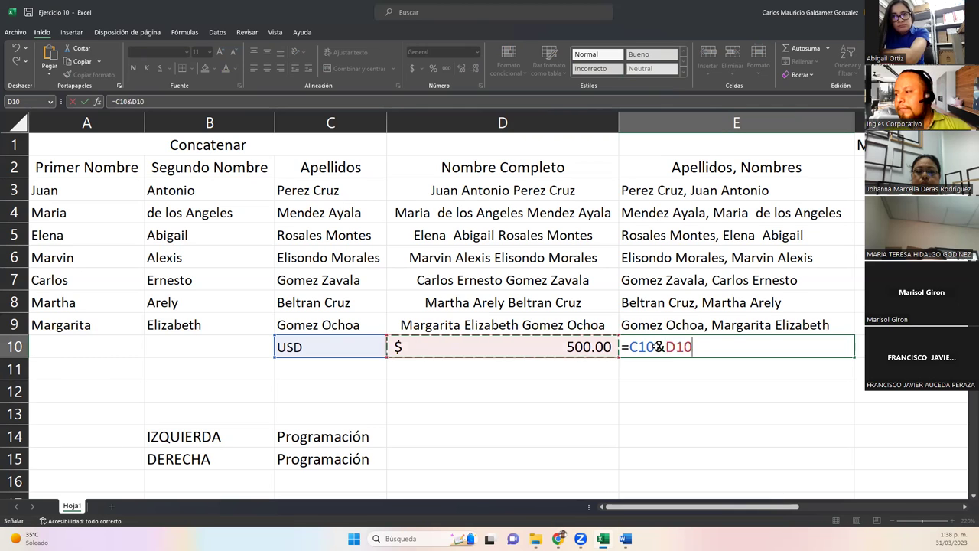
pyautogui.press('Return')
# Edit E10's formula to add " $" so the result reads USD $500.
pyautogui.click(656, 347)
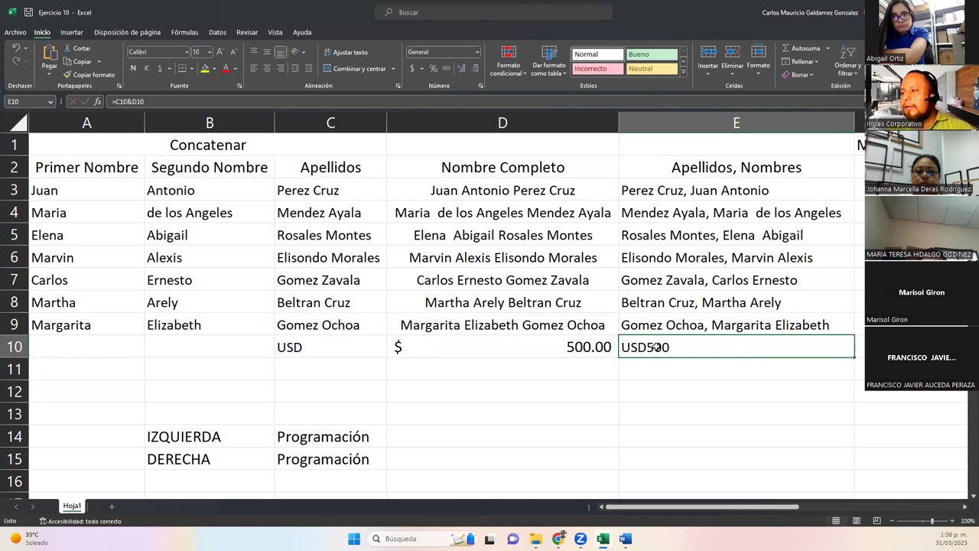
pyautogui.click(582, 349)
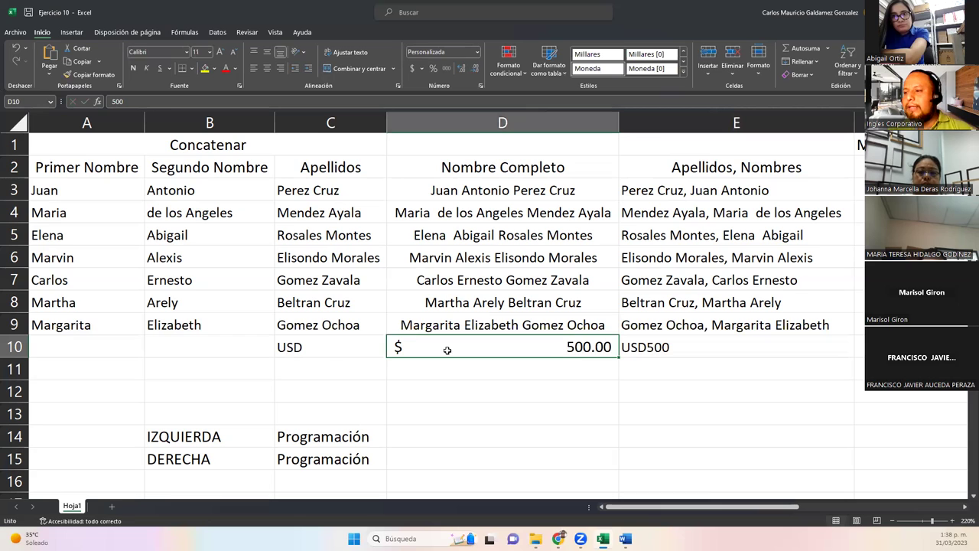
pyautogui.click(643, 347)
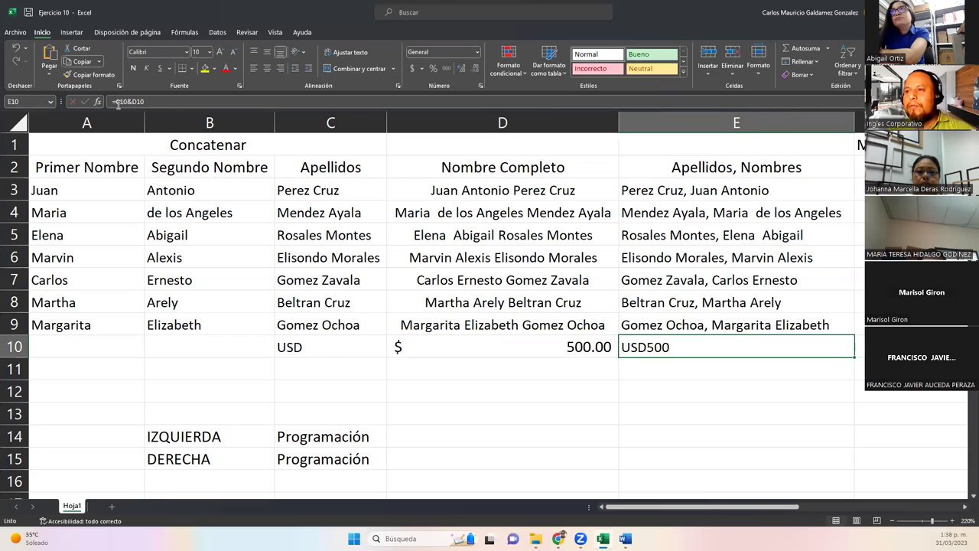
pyautogui.doubleClick(645, 348)
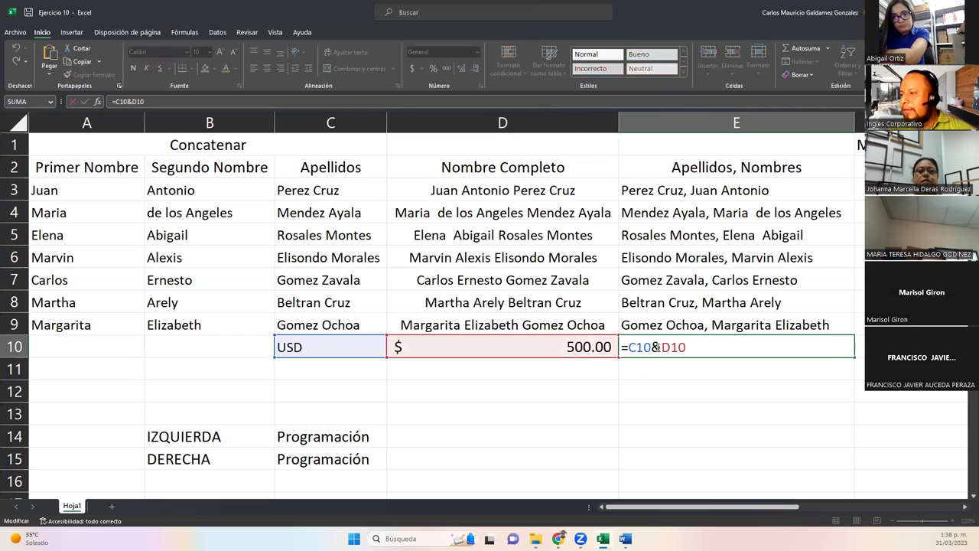
pyautogui.write('&')
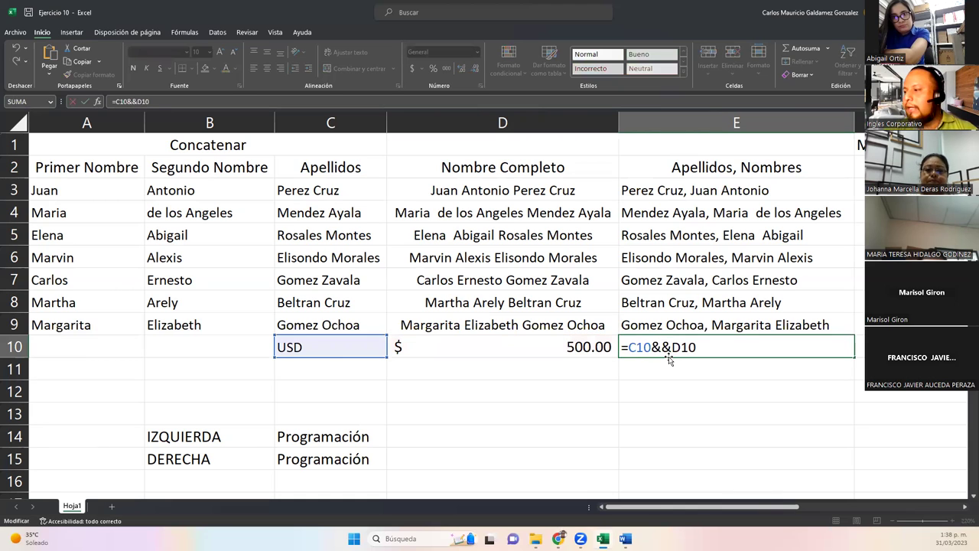
pyautogui.write('" ')
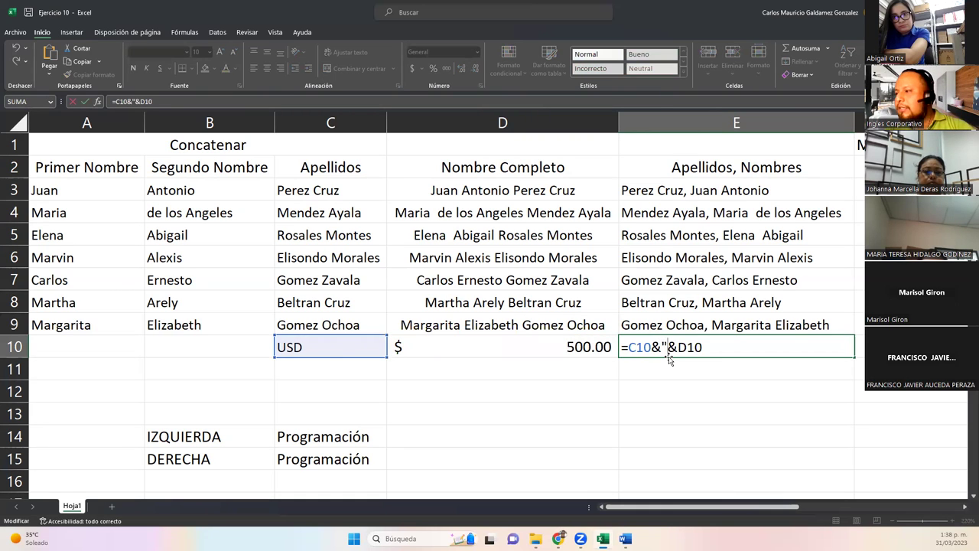
pyautogui.write('$')
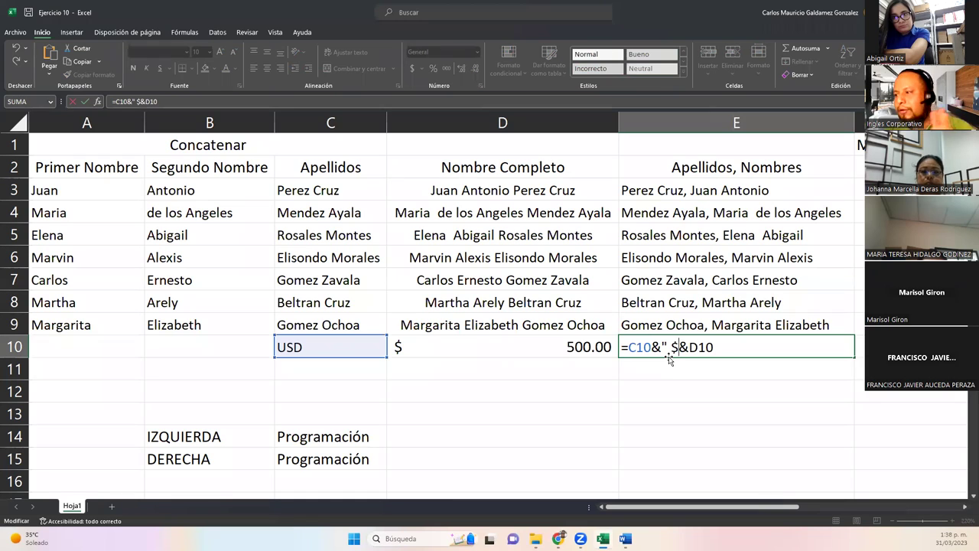
pyautogui.write('"')
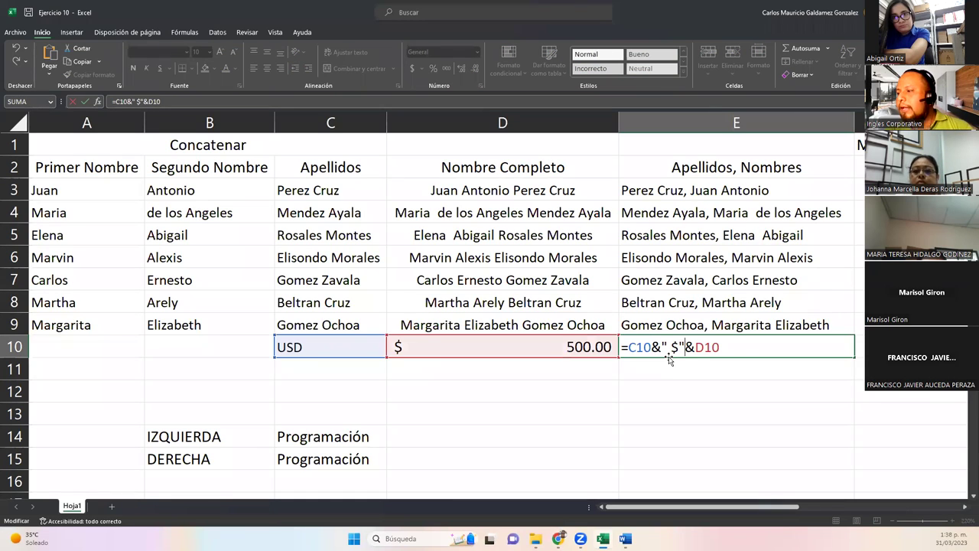
pyautogui.press('Return')
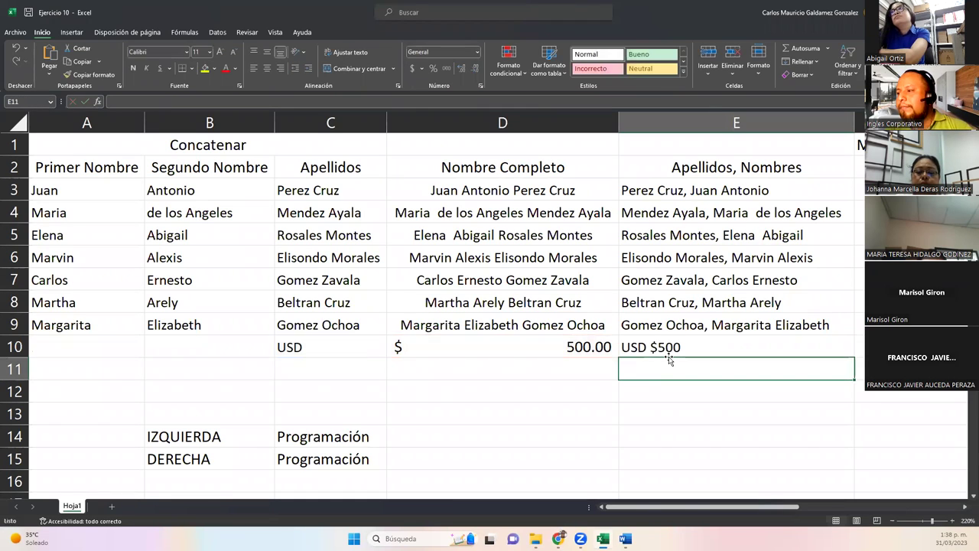
# Right-align E10 and review how its & operators join C10 and D10.
pyautogui.click(668, 353)
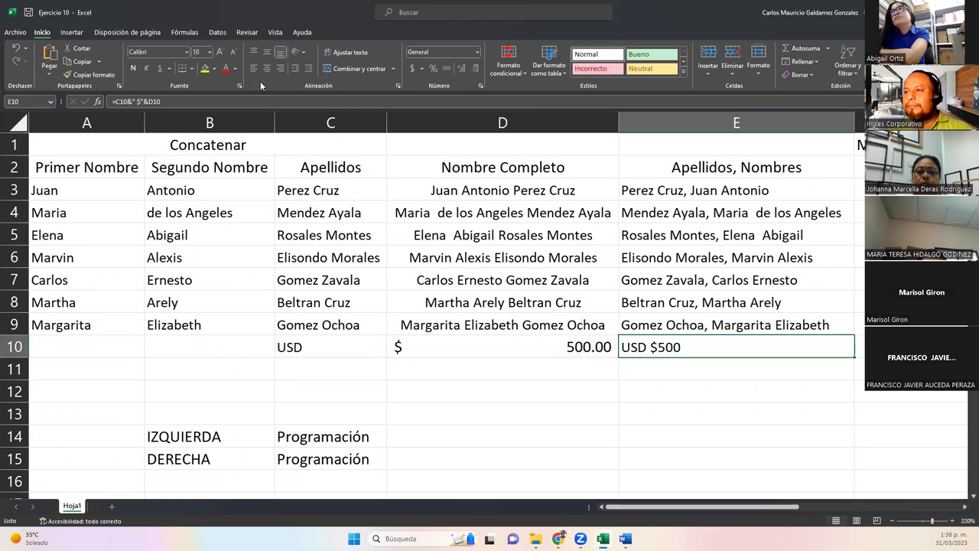
pyautogui.click(280, 68)
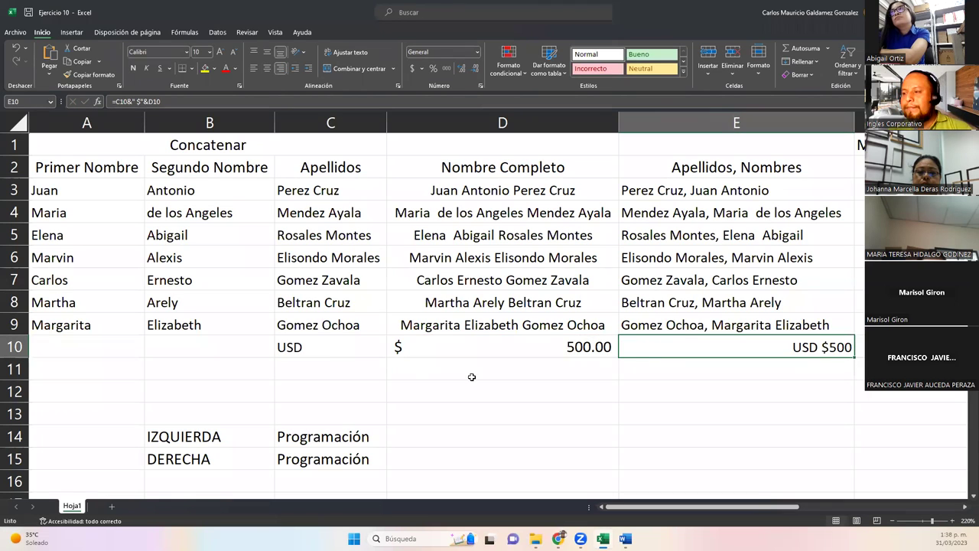
pyautogui.moveTo(311, 348); pyautogui.dragTo(437, 347)
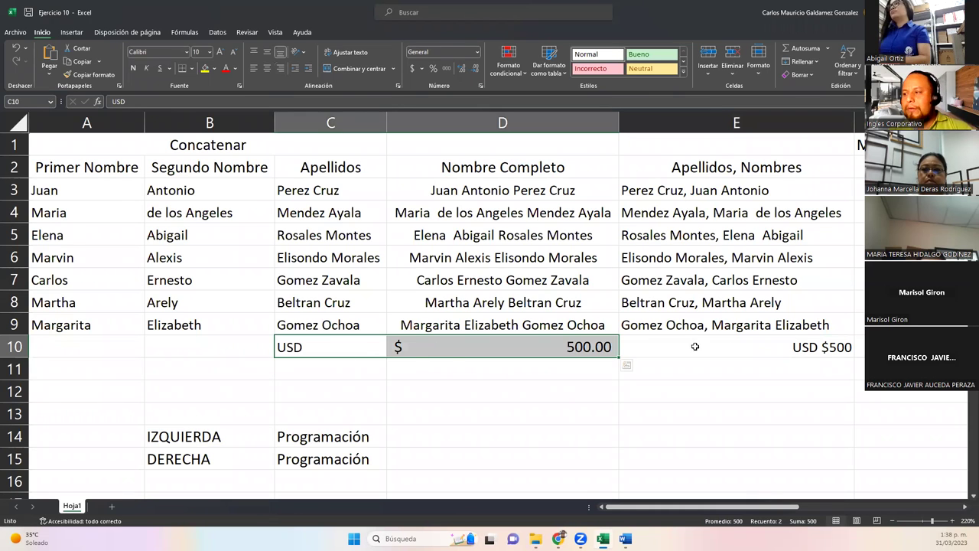
pyautogui.click(559, 350)
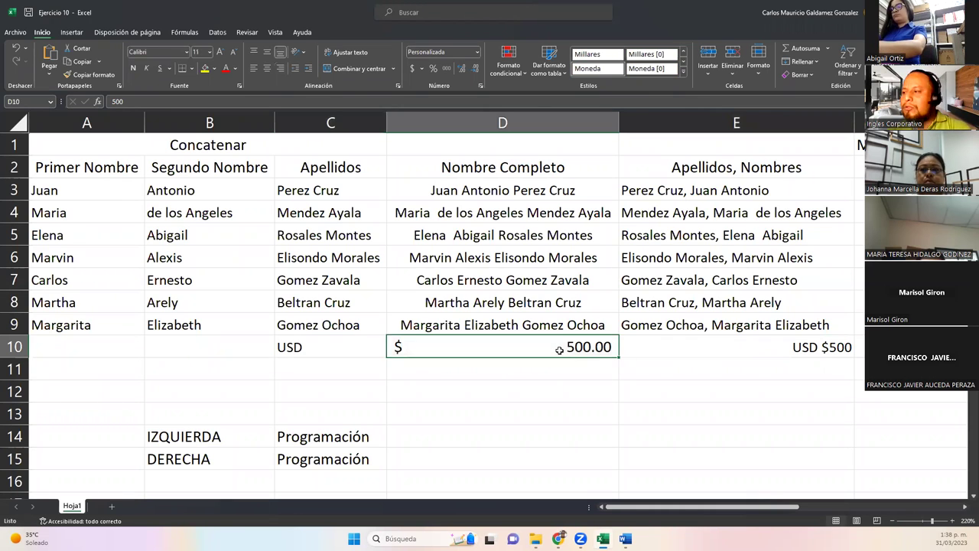
pyautogui.doubleClick(800, 351)
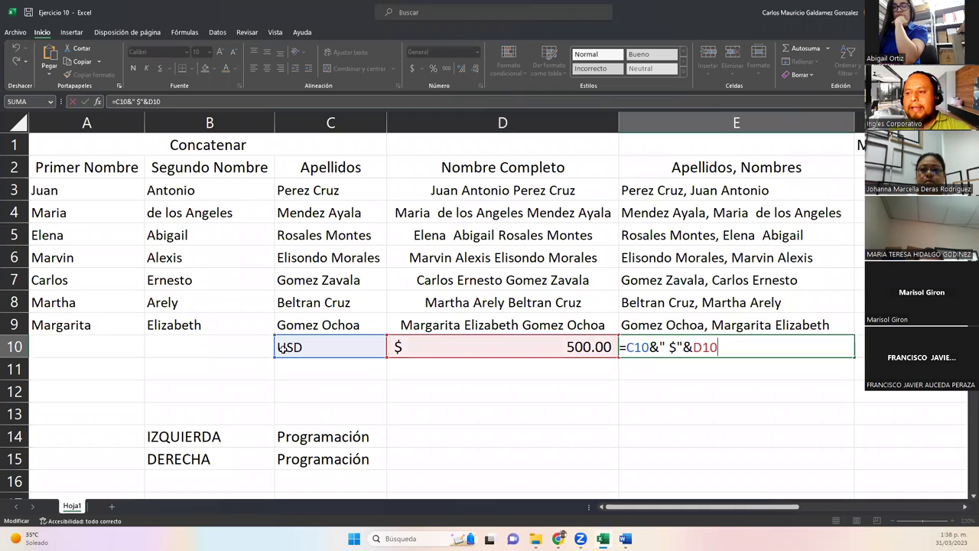
pyautogui.doubleClick(652, 346)
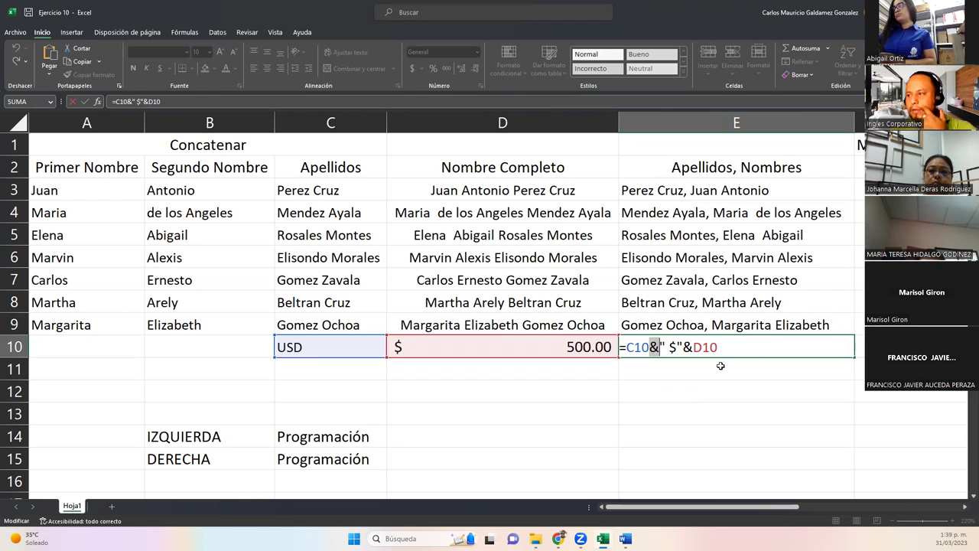
pyautogui.click(748, 327)
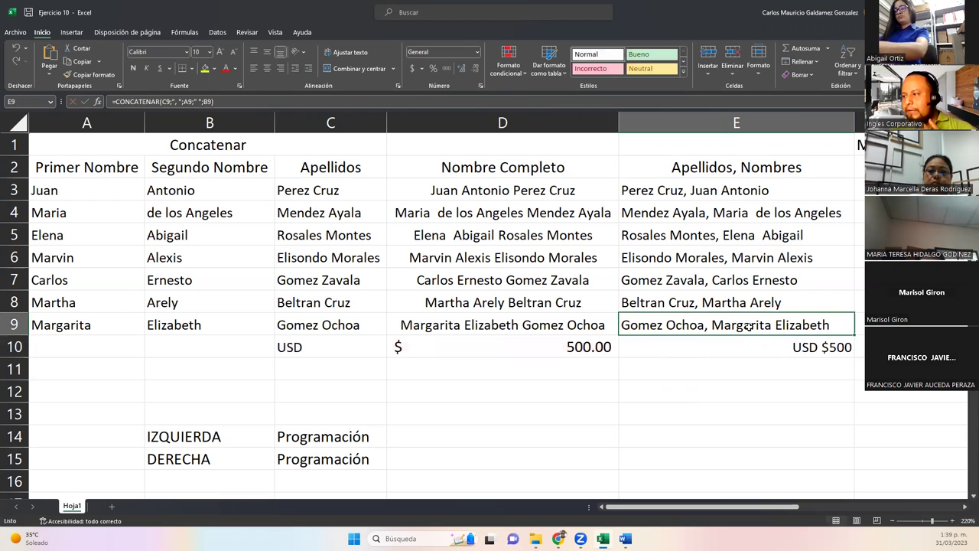
# Compare with E3's CONCATENAR formula, leaving it unchanged.
pyautogui.doubleClick(728, 193)
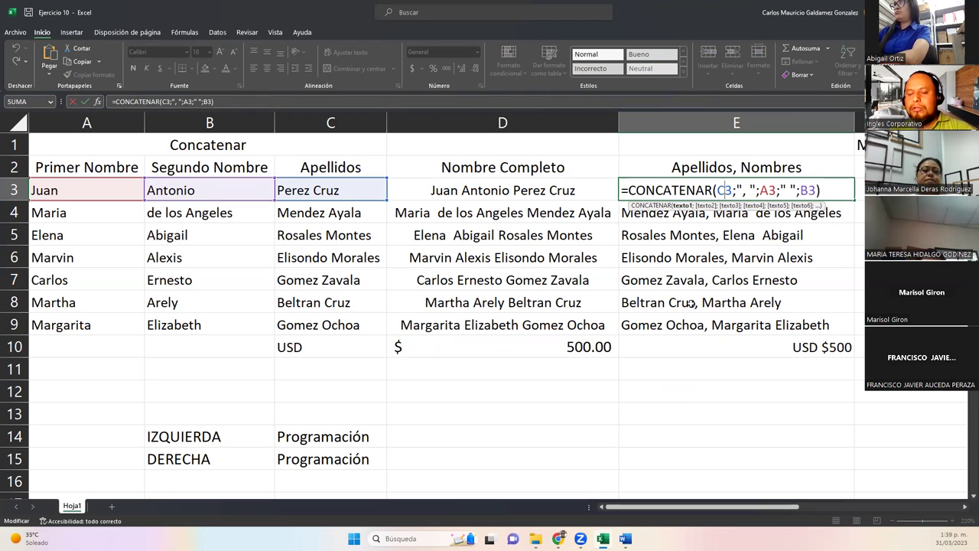
pyautogui.press('Return')
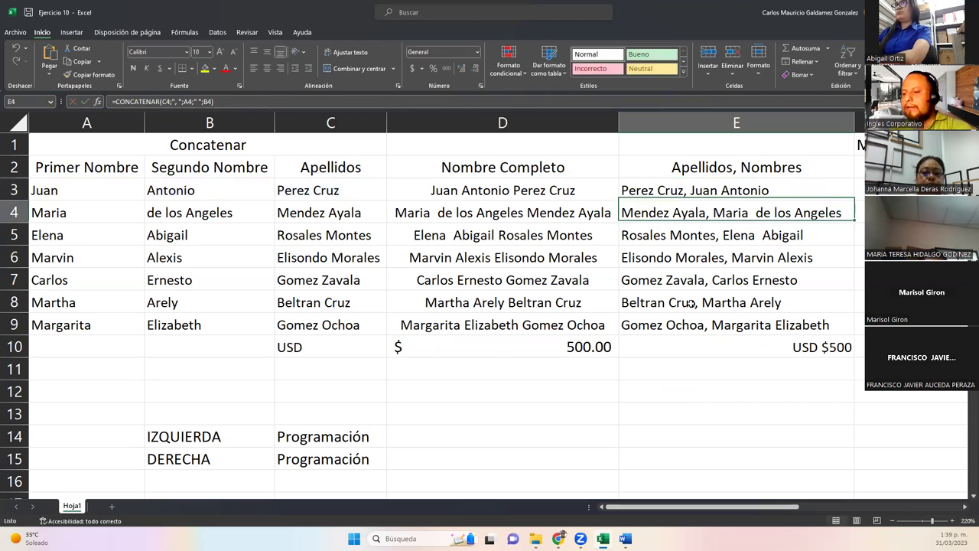
pyautogui.press('Return')
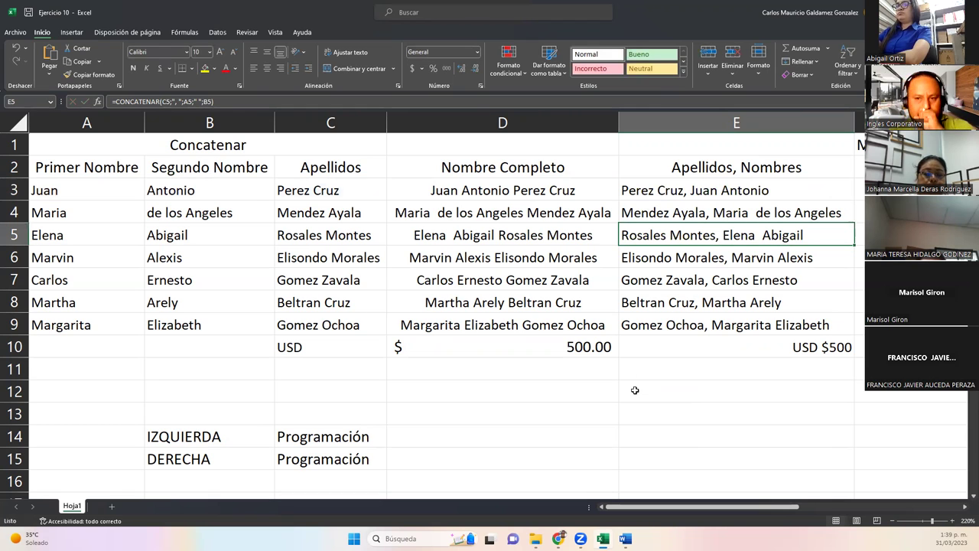
pyautogui.click(965, 507)
# Scroll right to columns F and G, then inspect F3, G3 and E3's CONCATENAR formula.
pyautogui.click(964, 507)
pyautogui.click(964, 506)
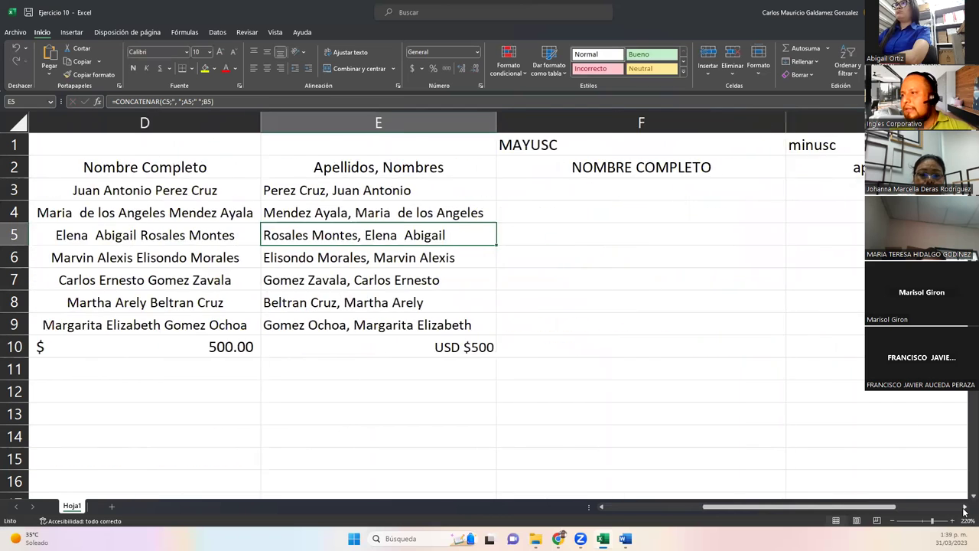
pyautogui.click(964, 506)
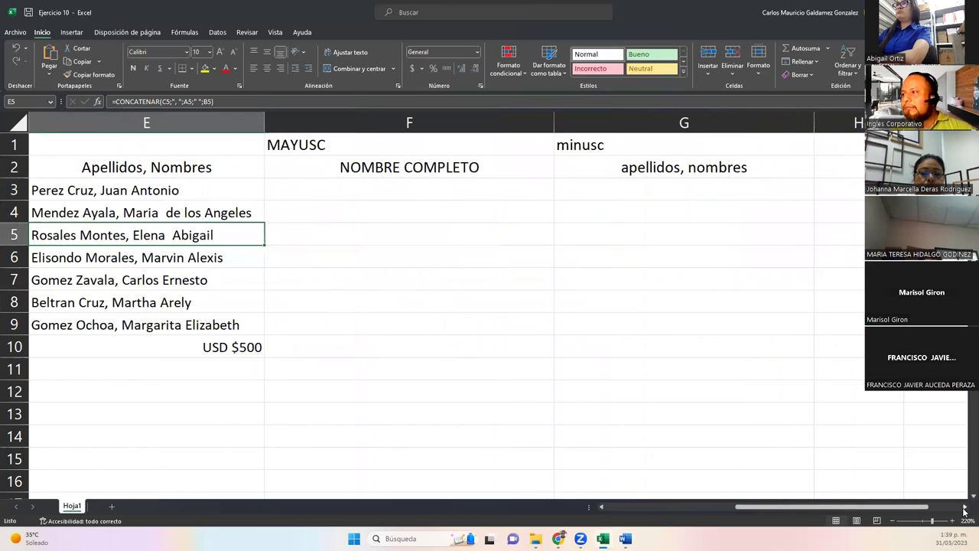
pyautogui.click(326, 193)
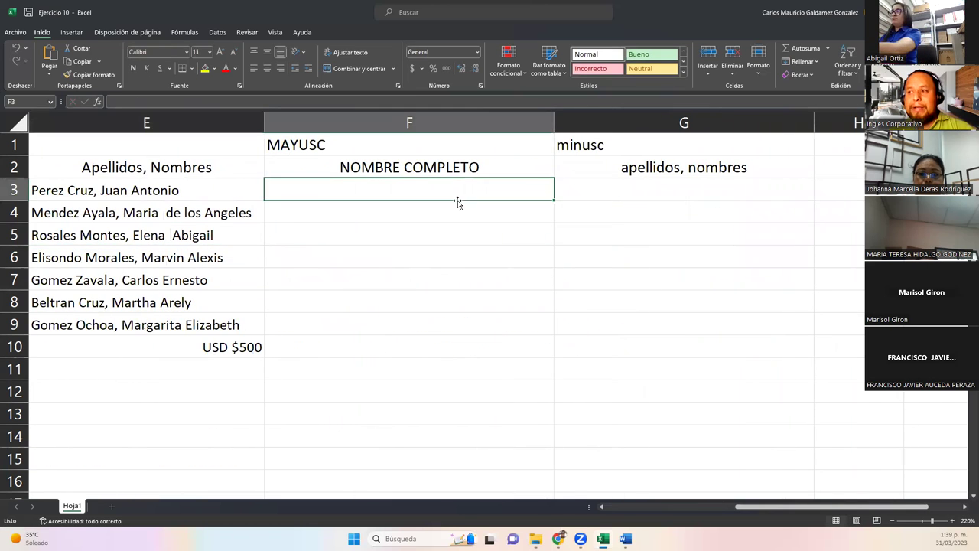
pyautogui.click(632, 189)
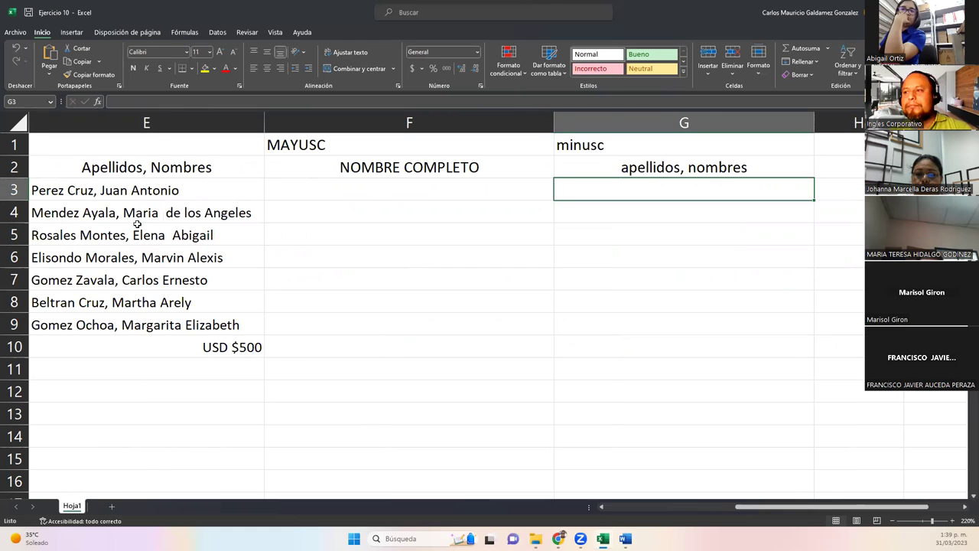
pyautogui.click(357, 196)
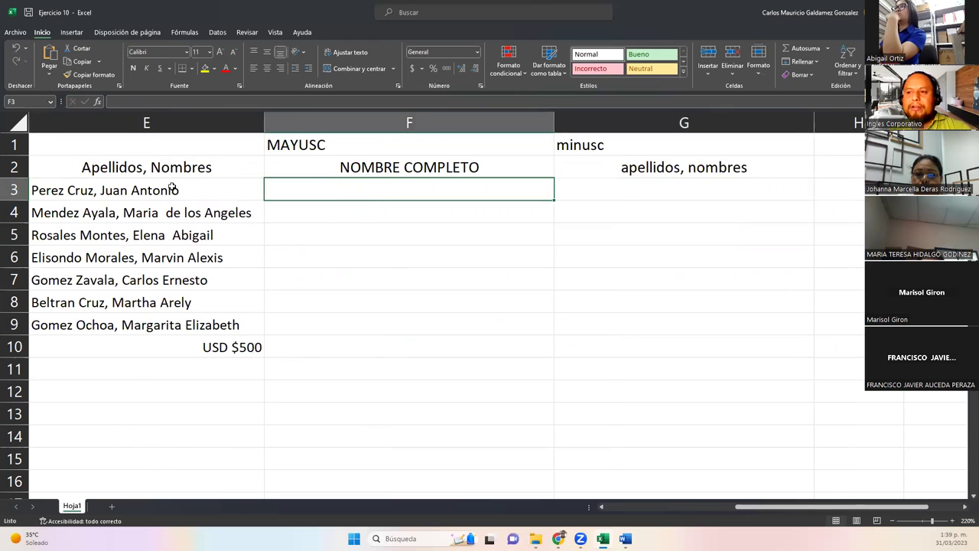
pyautogui.click(90, 196)
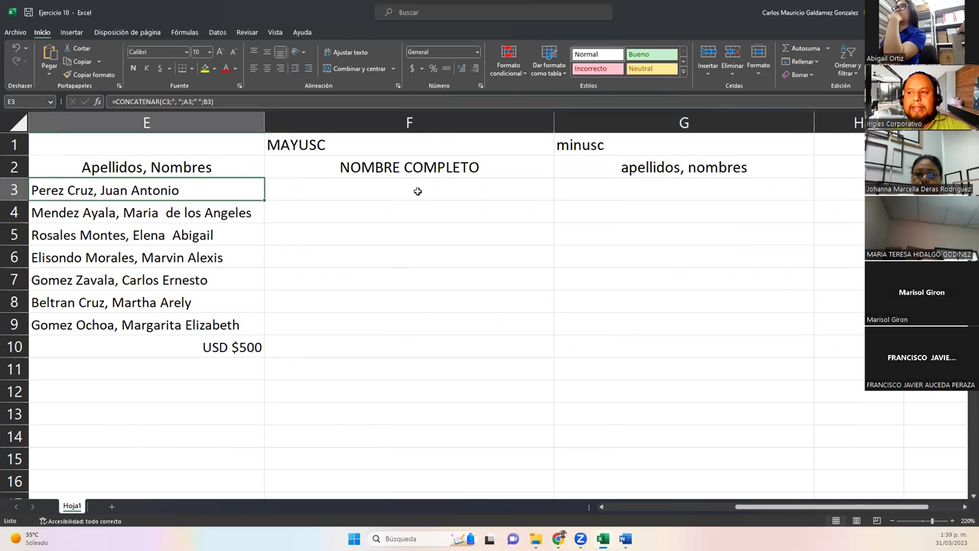
pyautogui.click(356, 191)
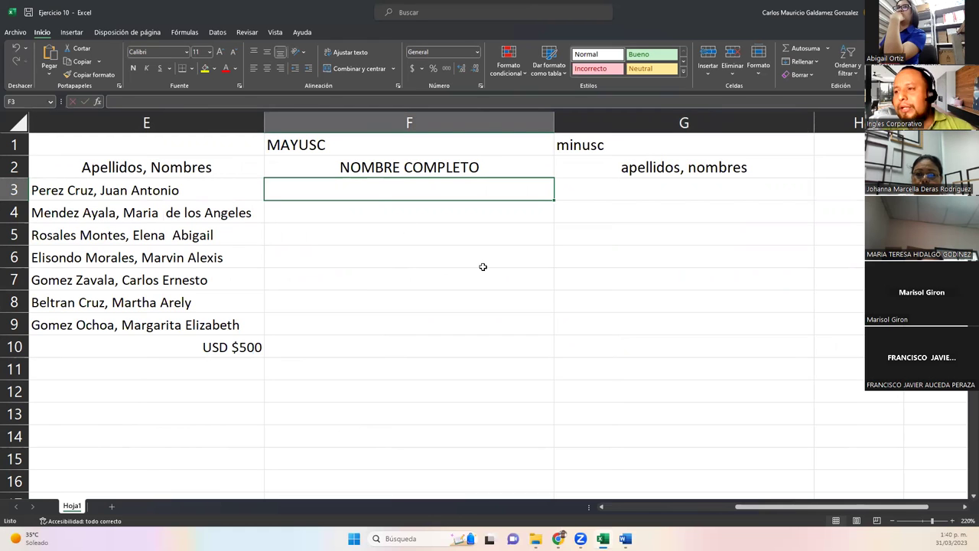
# Enter =MAYUSC(E3) in F3 to uppercase the first surname-first name.
pyautogui.write('=')
pyautogui.press('Left')
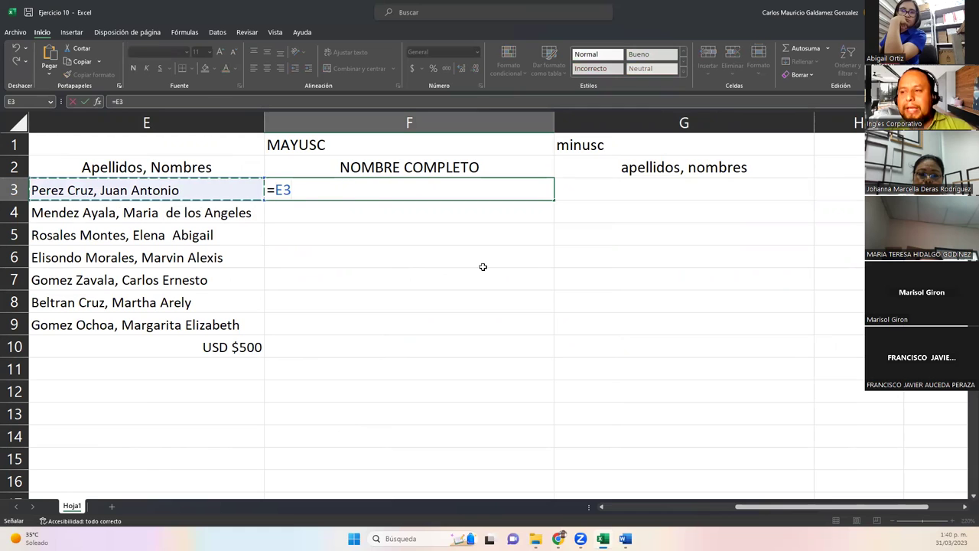
pyautogui.press('BackSpace')
pyautogui.press('BackSpace')
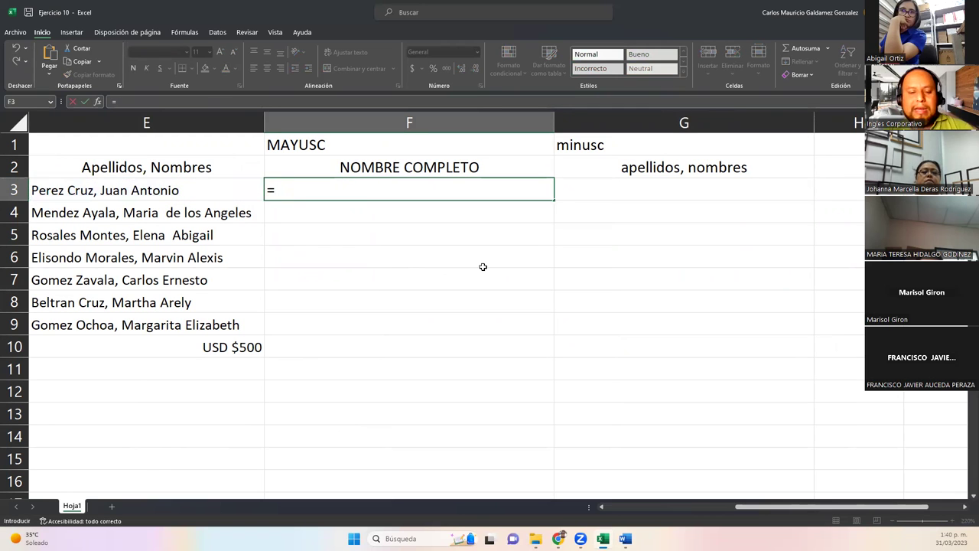
pyautogui.write('mayu')
pyautogui.press('Tab')
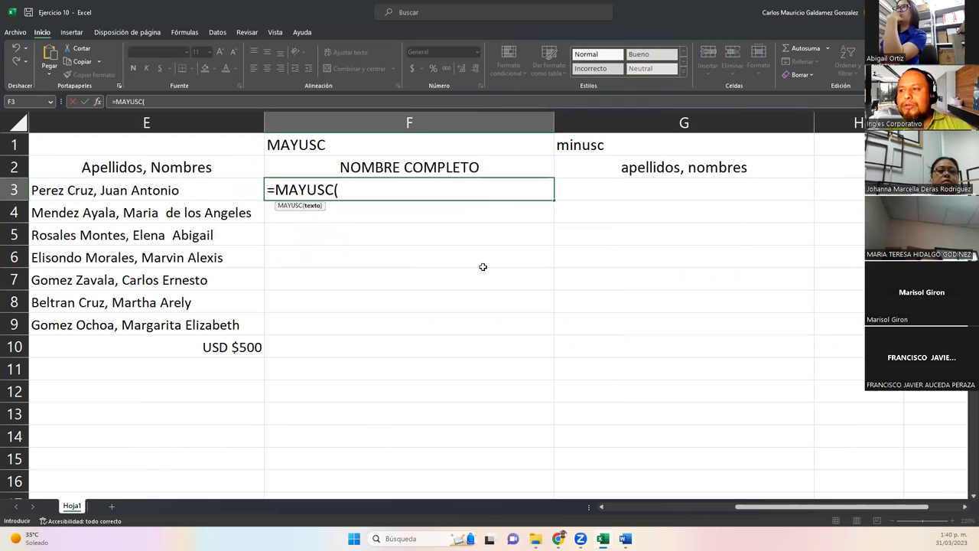
pyautogui.press('Left')
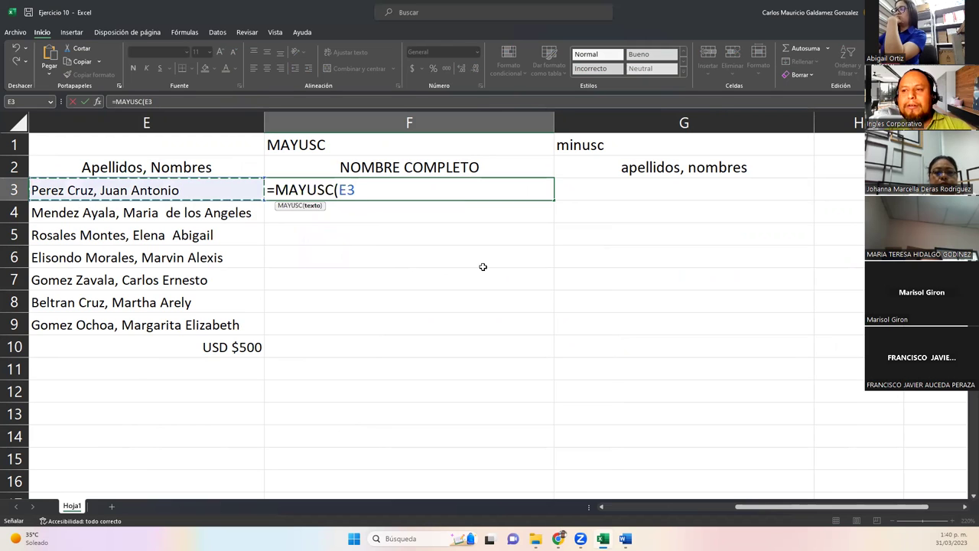
pyautogui.write(')')
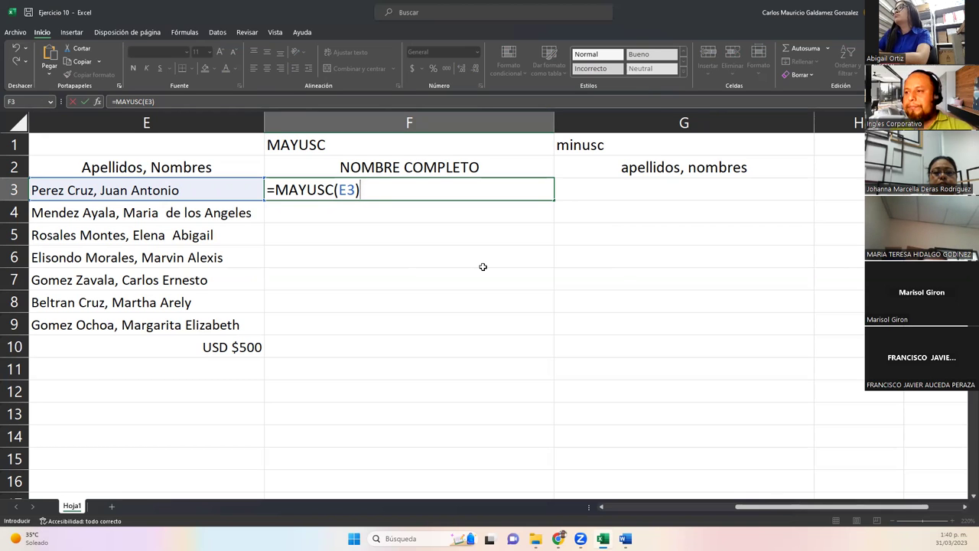
pyautogui.press('Return')
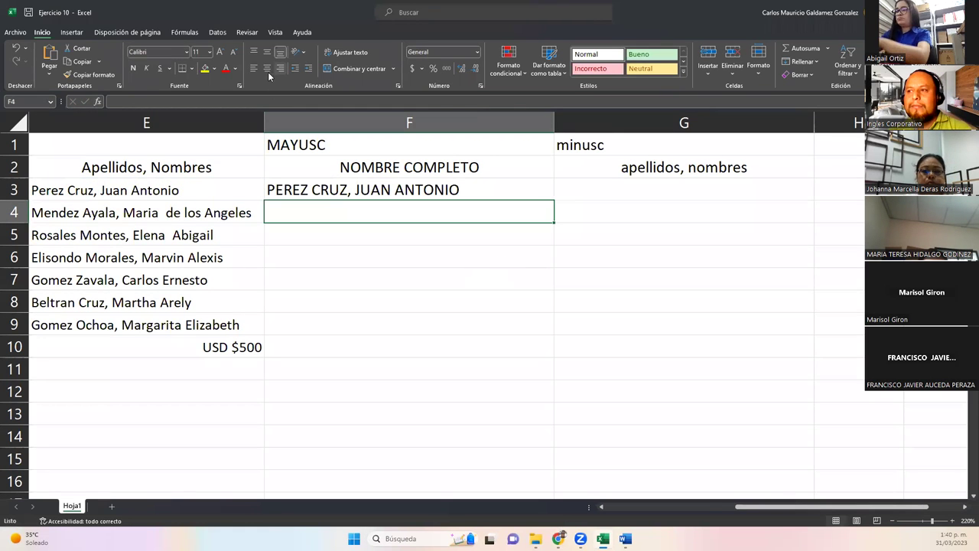
# Fill the MAYUSC formula down, autofit column F, and clear the USD $500 result in F10.
pyautogui.moveTo(551, 123); pyautogui.dragTo(472, 122)
pyautogui.click(428, 195)
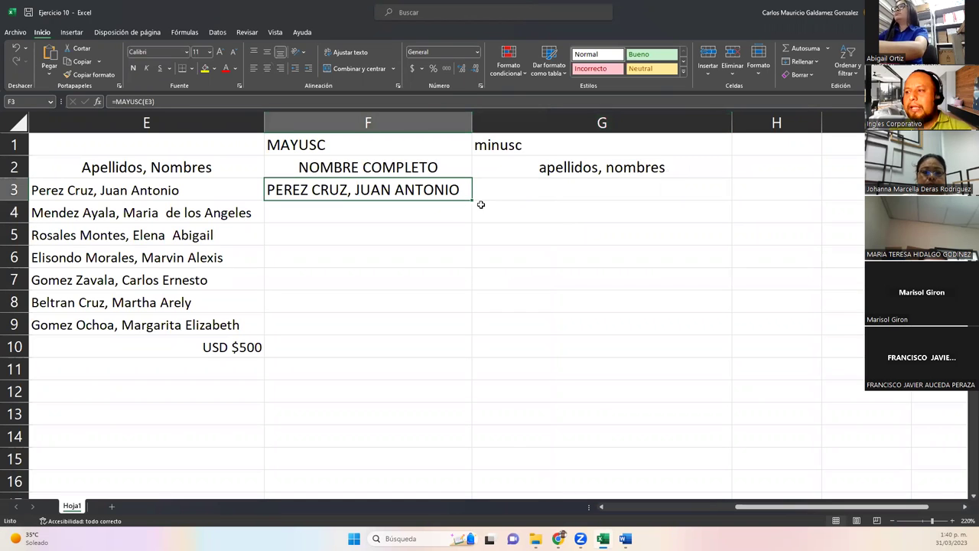
pyautogui.click(391, 210)
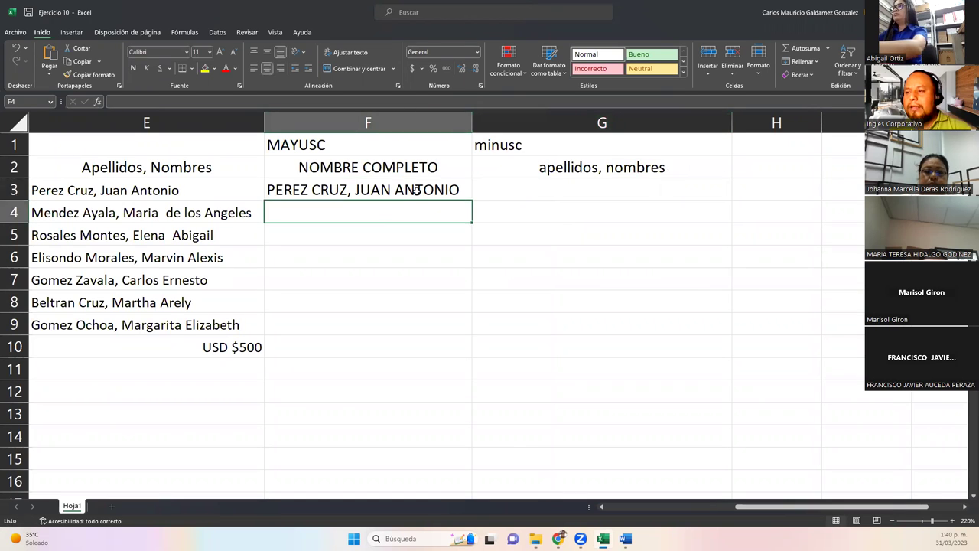
pyautogui.click(417, 191)
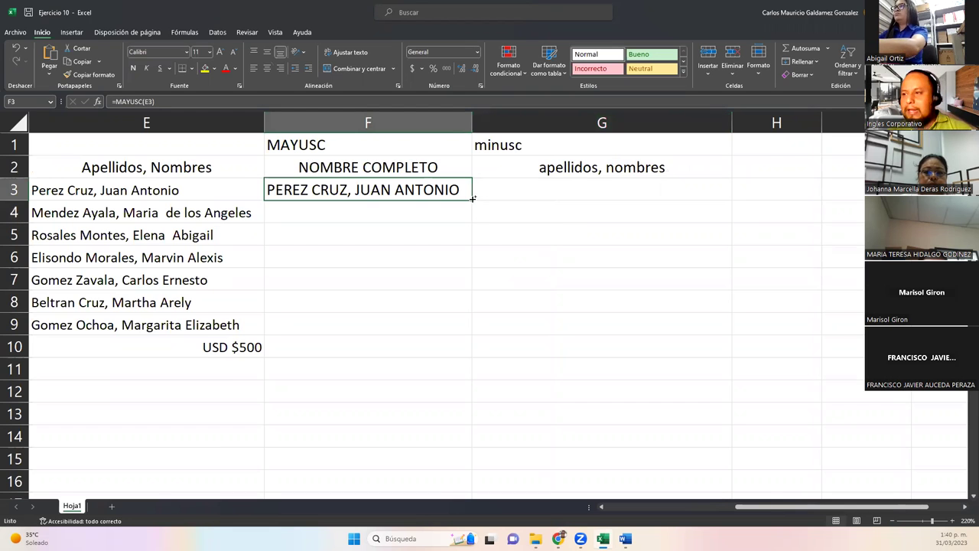
pyautogui.doubleClick(472, 198)
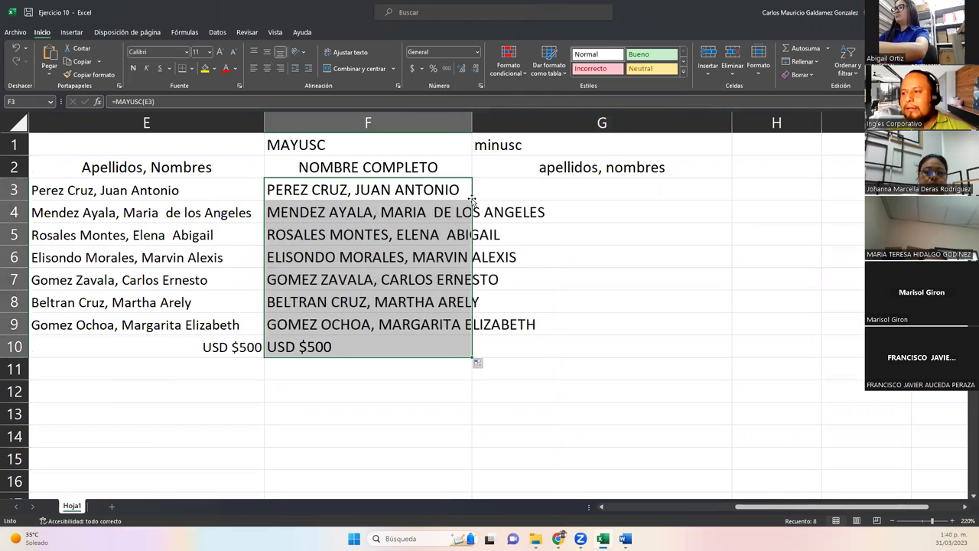
pyautogui.doubleClick(472, 122)
pyautogui.click(371, 348)
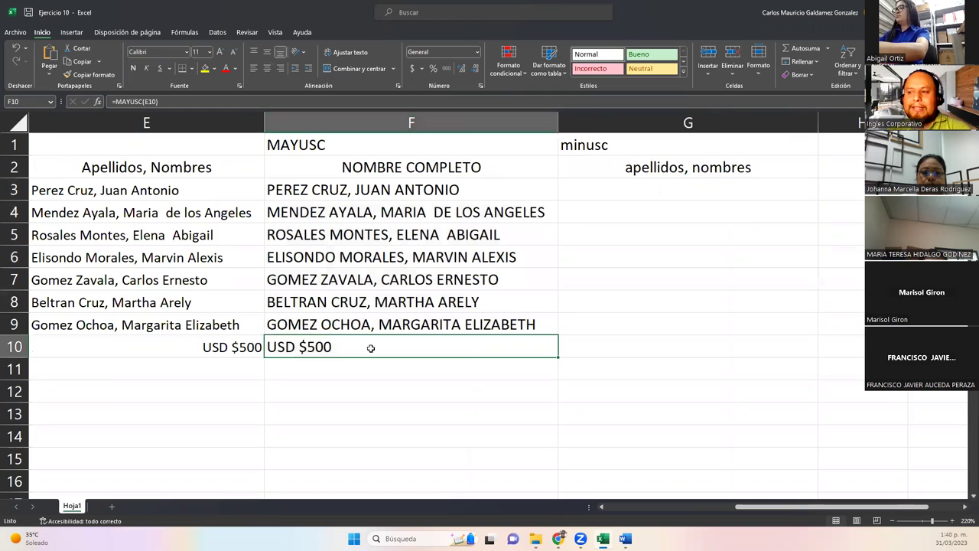
pyautogui.press('Delete')
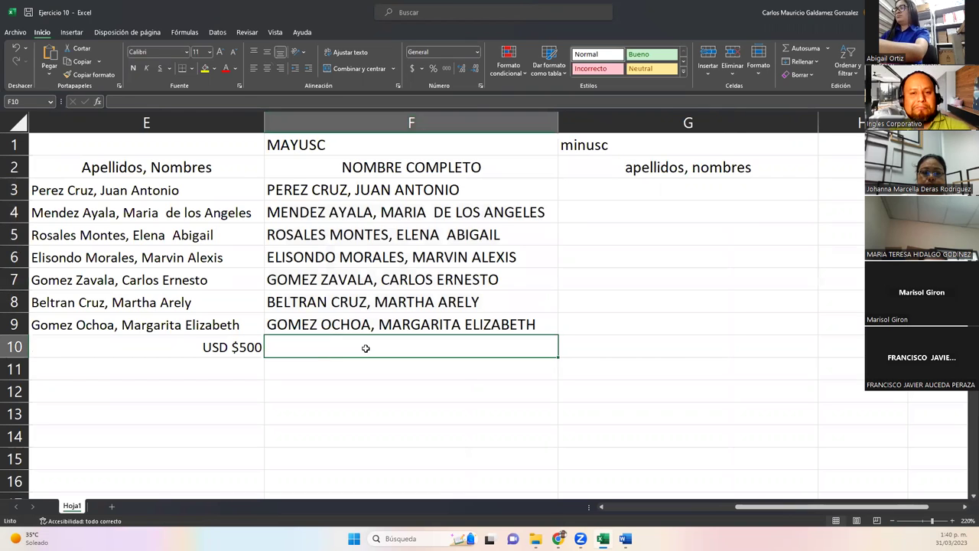
pyautogui.click(612, 189)
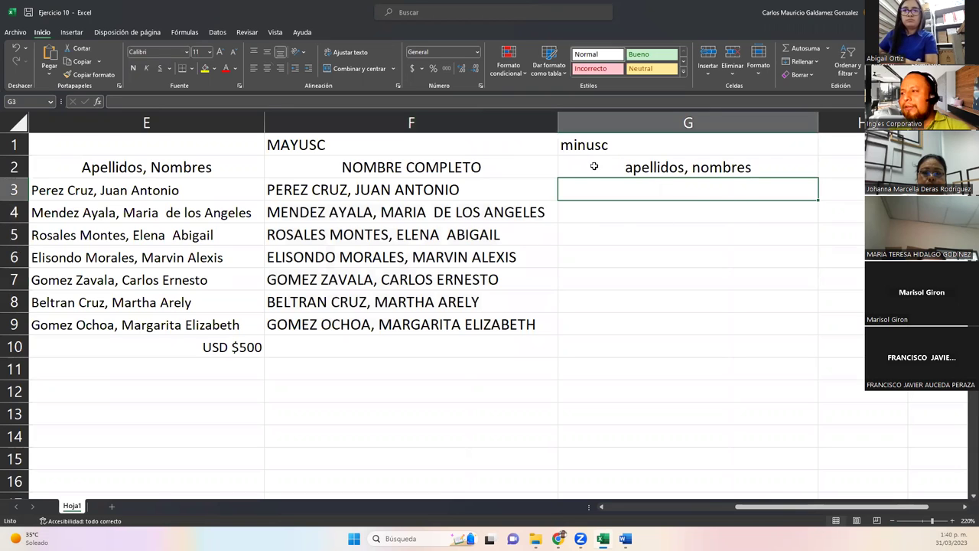
# Enter =MINUSC(E3) in G3 and check the filled-down lowercase names in G5 and G6.
pyautogui.write('=')
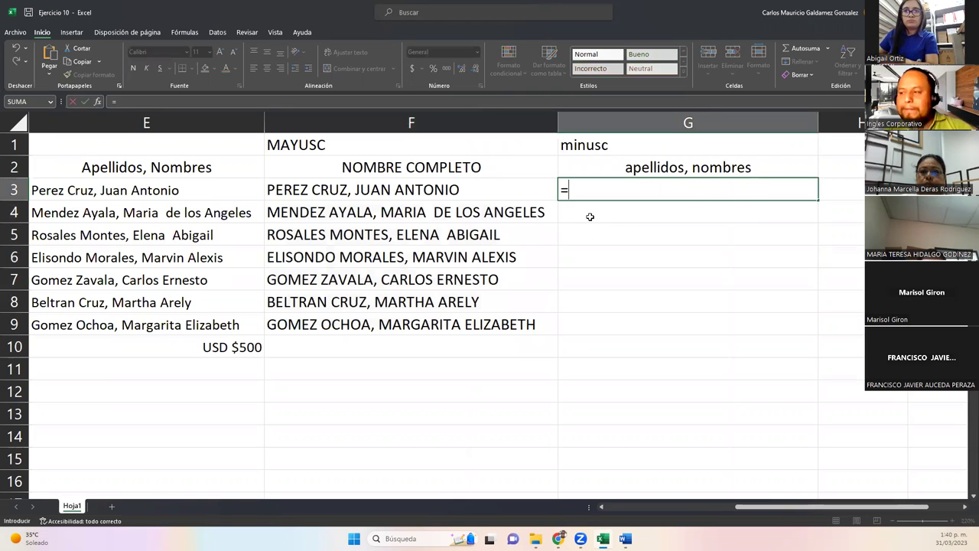
pyautogui.write('minu')
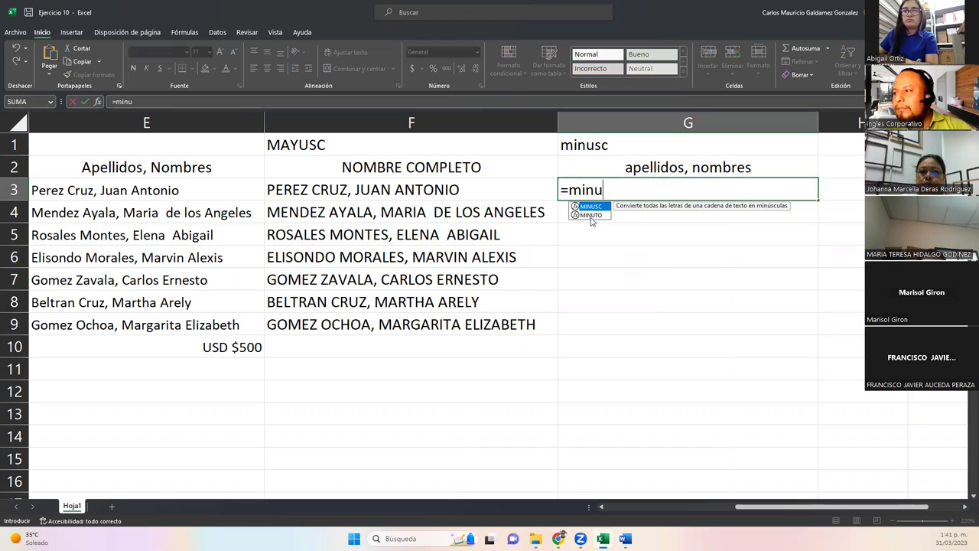
pyautogui.press('Tab')
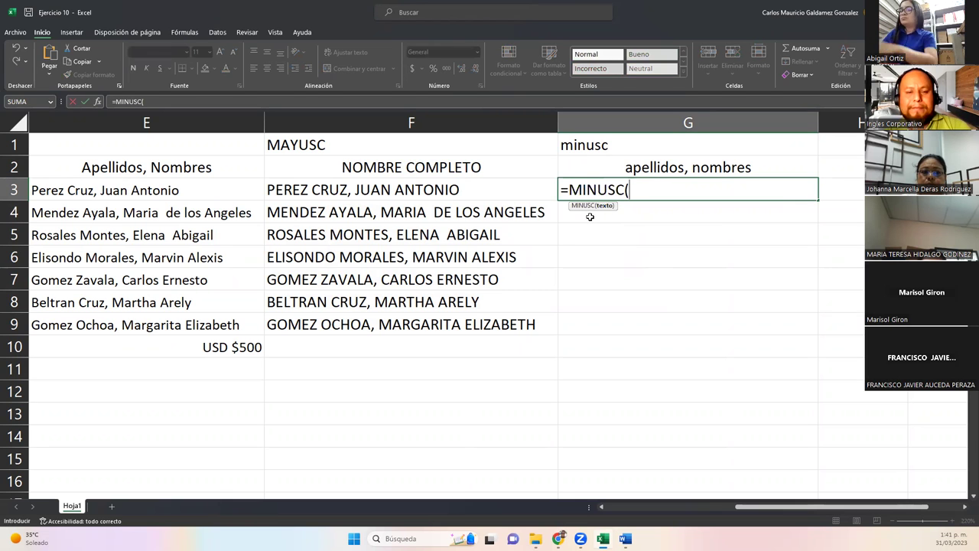
pyautogui.press('Left')
pyautogui.press('Left')
pyautogui.press('Left')
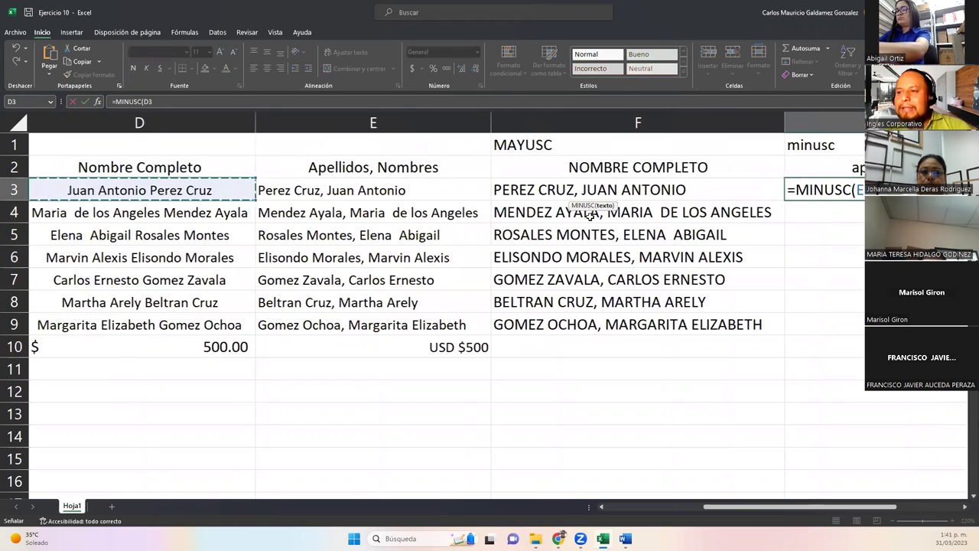
pyautogui.press('Right')
pyautogui.write(')')
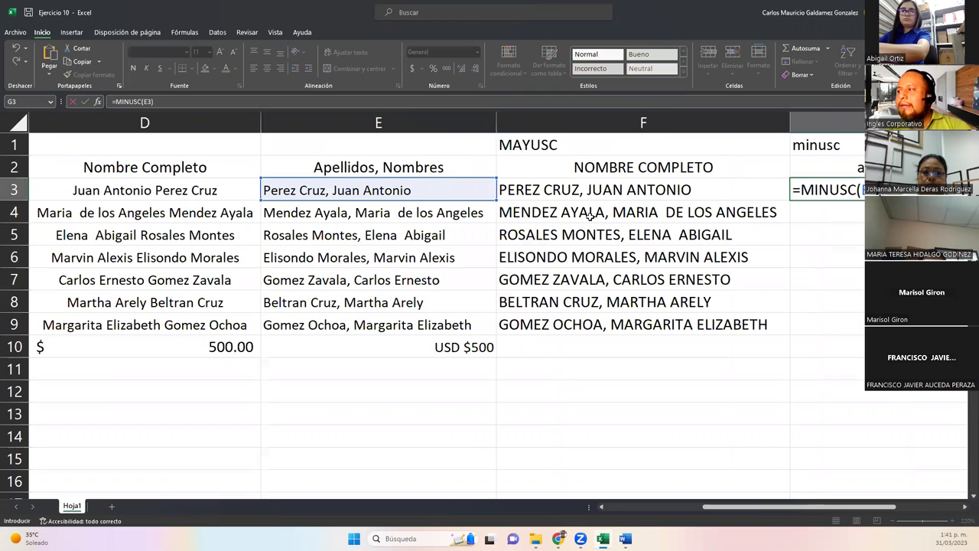
pyautogui.press('Return')
pyautogui.press('Up')
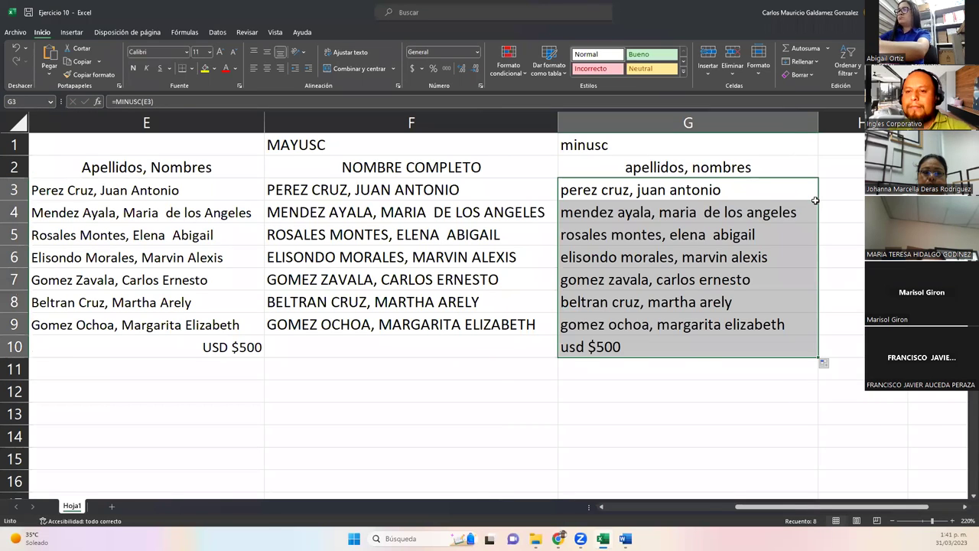
pyautogui.click(735, 238)
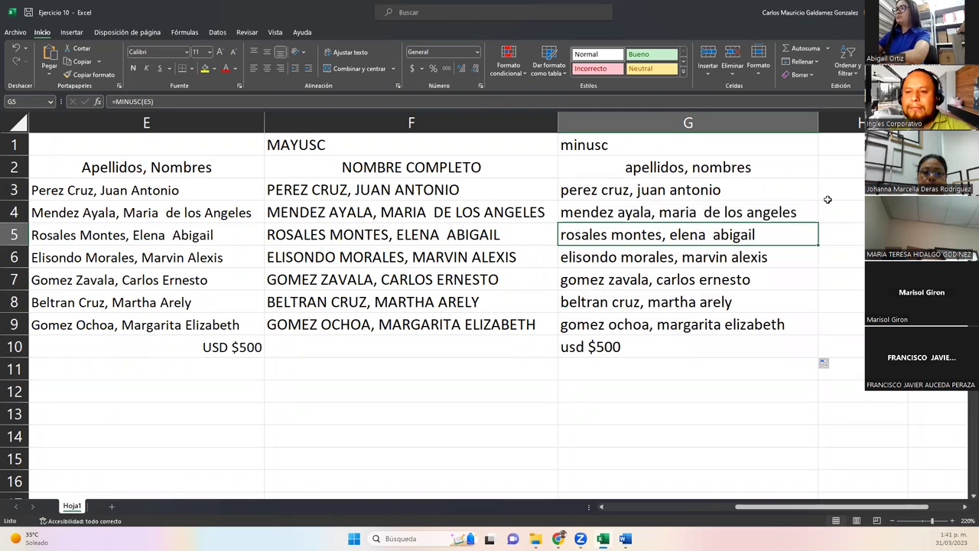
pyautogui.click(724, 263)
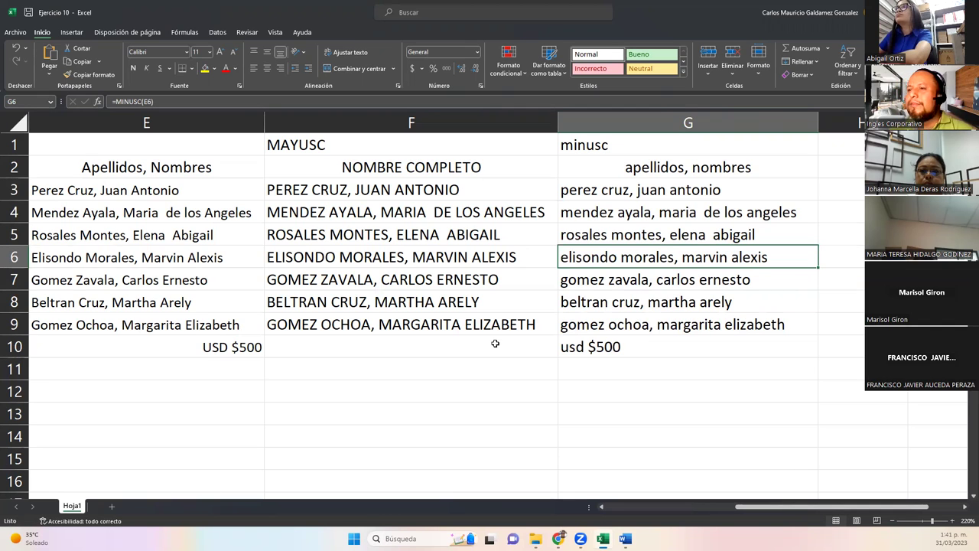
pyautogui.click(486, 343)
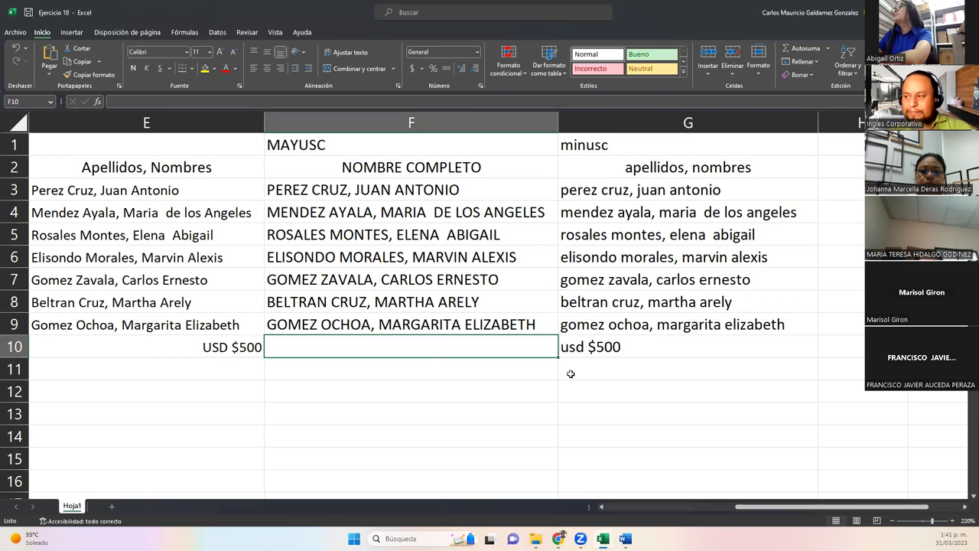
pyautogui.click(609, 508)
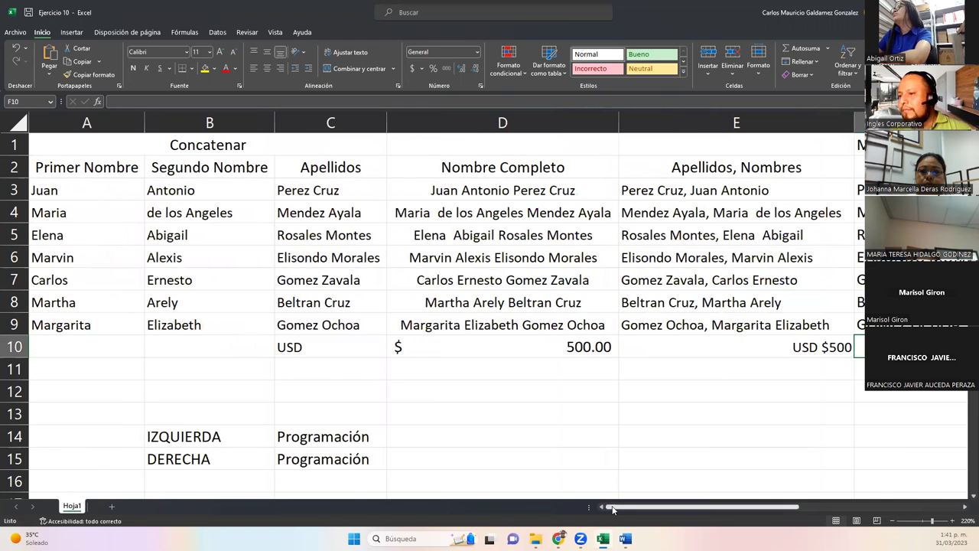
pyautogui.click(311, 474)
pyautogui.click(315, 456)
pyautogui.click(318, 438)
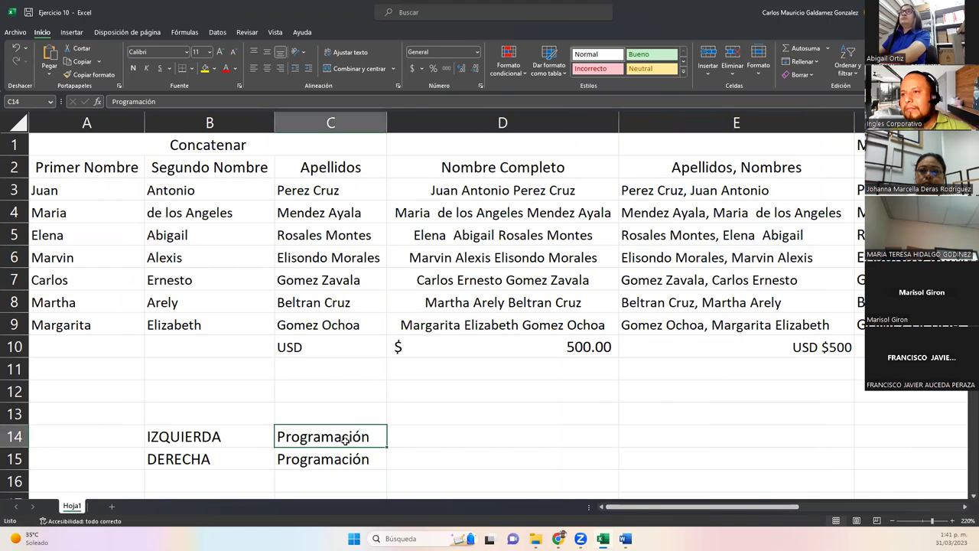
pyautogui.click(406, 437)
pyautogui.click(417, 455)
pyautogui.scroll(-2, 424, 440)
pyautogui.scroll(2, 425, 441)
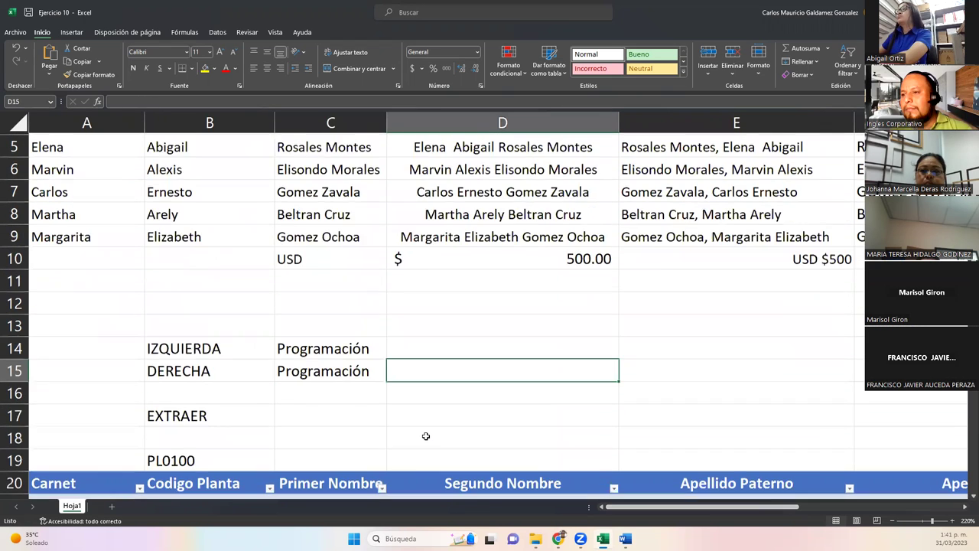
pyautogui.click(964, 507)
pyautogui.click(964, 507)
pyautogui.click(964, 507)
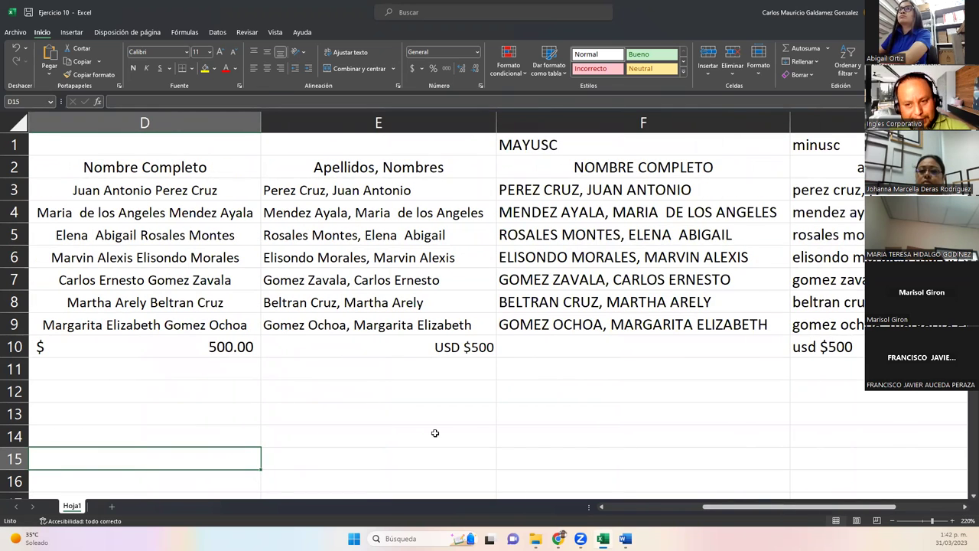
pyautogui.click(427, 368)
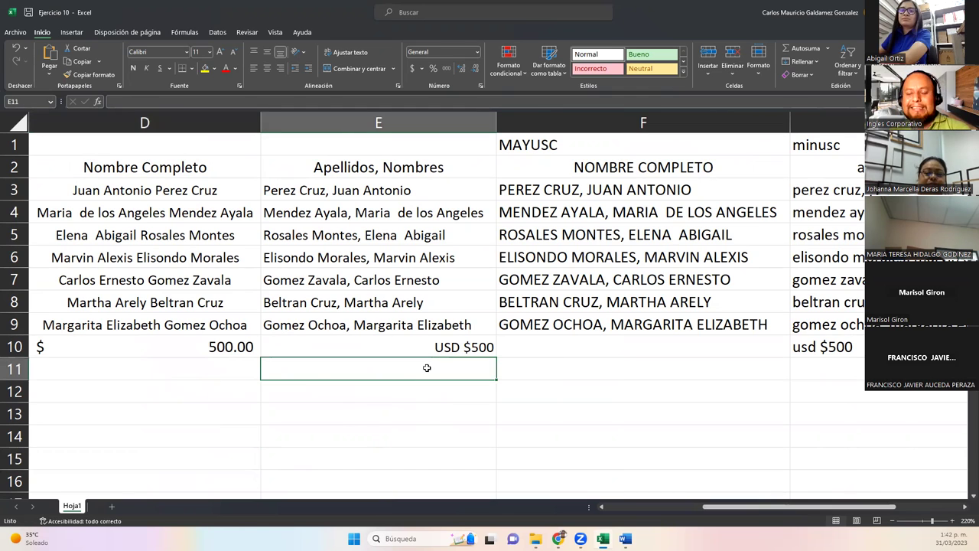
pyautogui.click(965, 506)
pyautogui.click(630, 350)
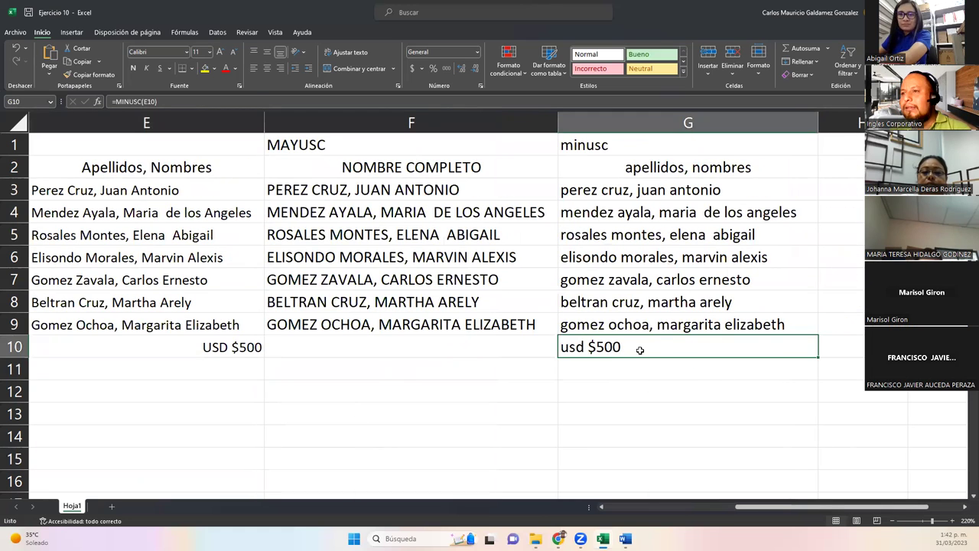
pyautogui.click(218, 346)
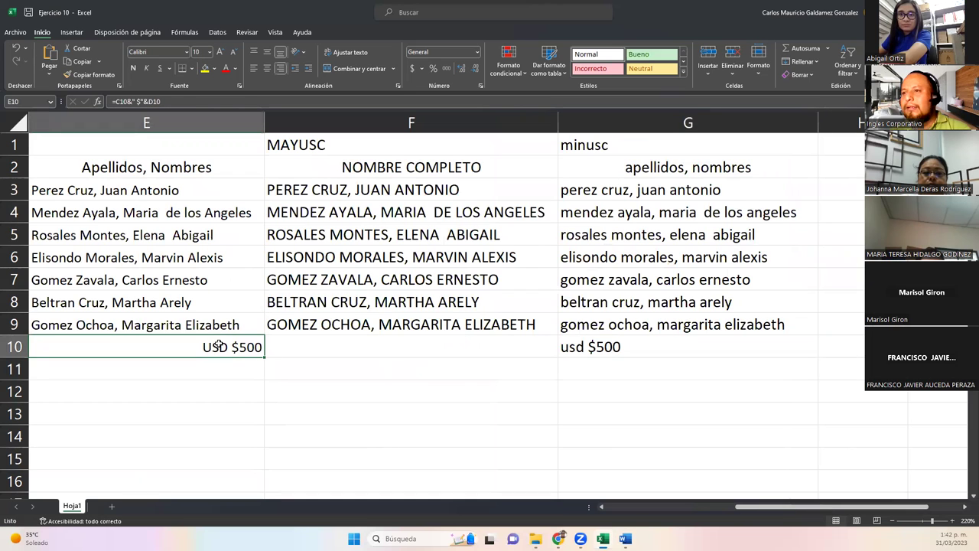
pyautogui.click(693, 503)
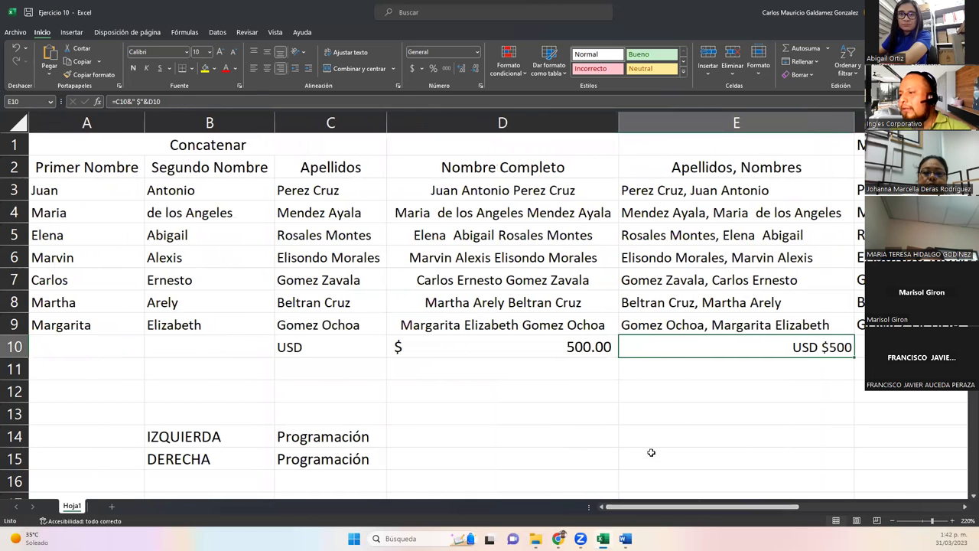
pyautogui.doubleClick(681, 346)
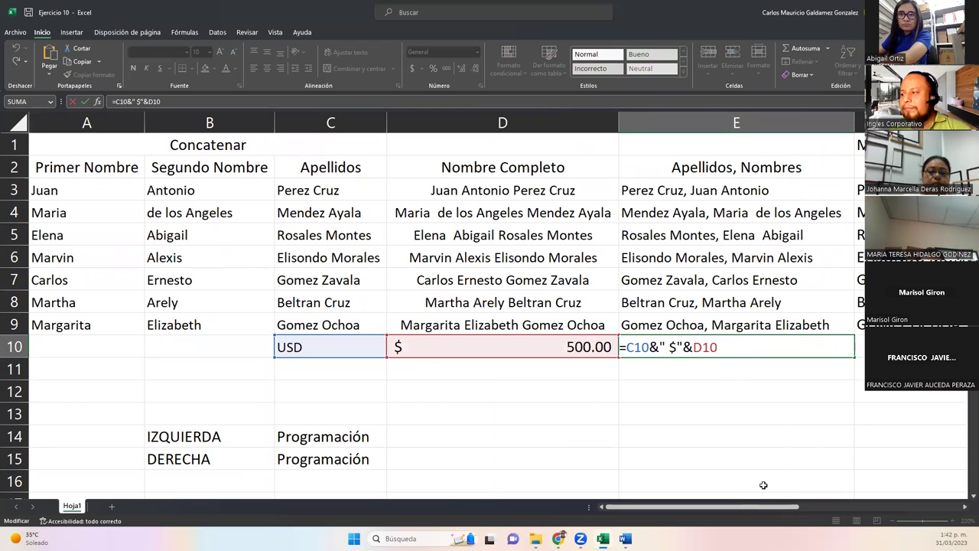
pyautogui.click(767, 413)
pyautogui.click(860, 349)
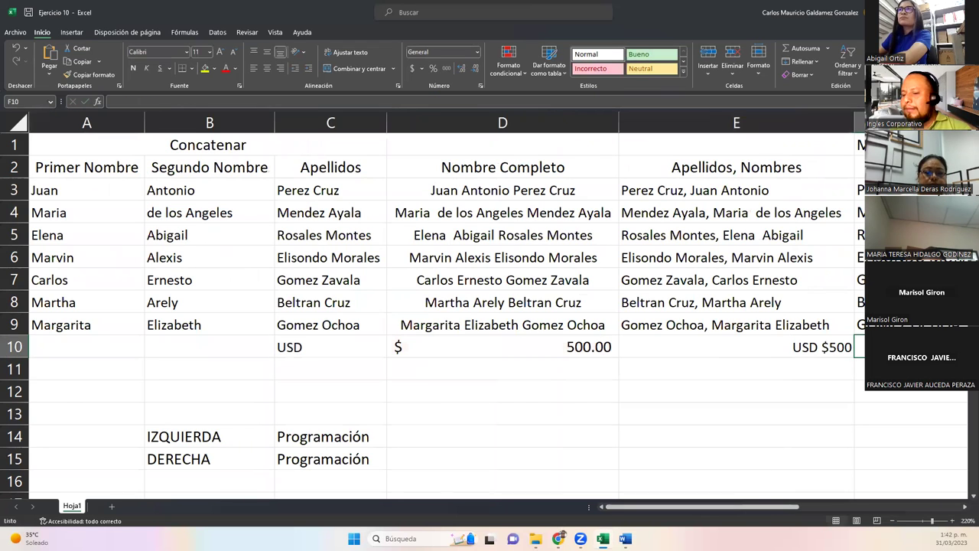
pyautogui.press('Right')
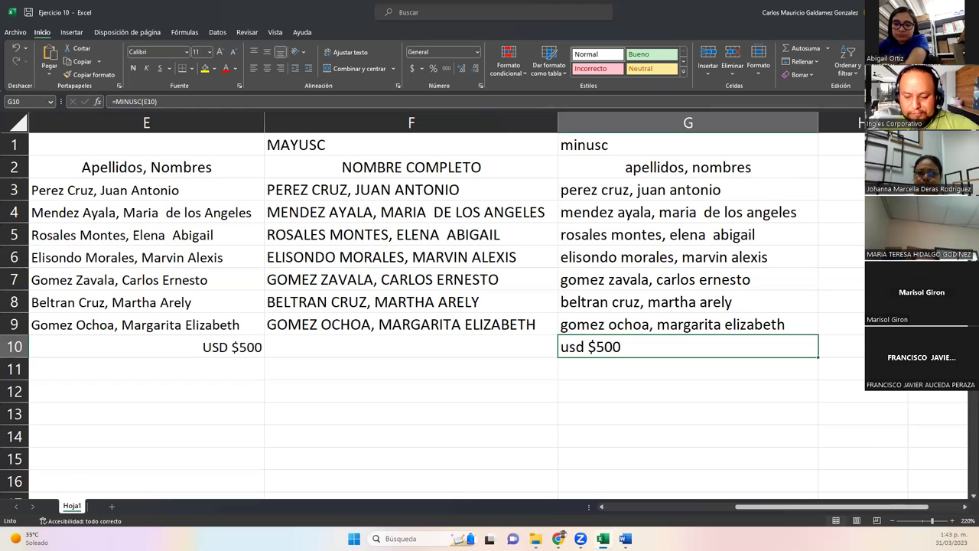
pyautogui.click(421, 375)
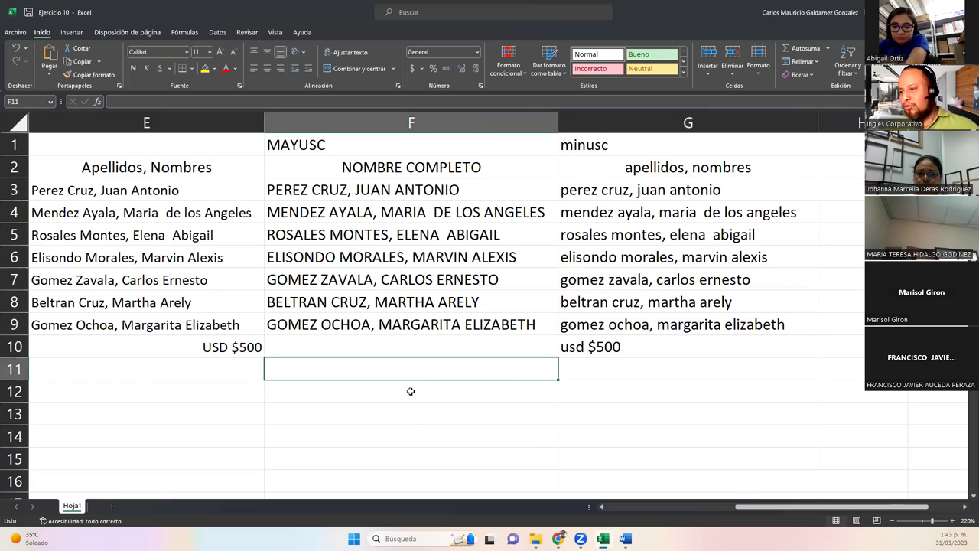
# Enter 1500 in F11, then browse the 'nume' function suggestions in G11 to VALOR.NUMERO.
pyautogui.write('1500')
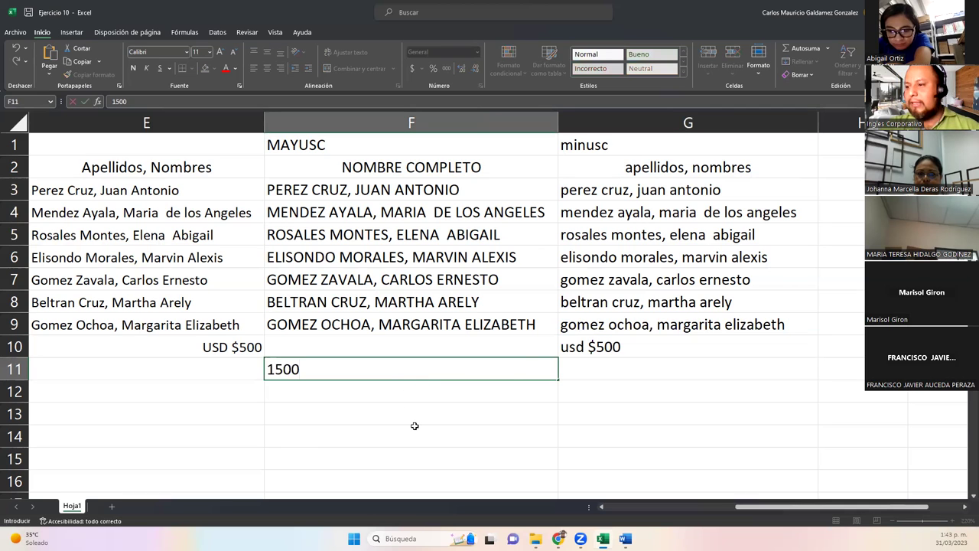
pyautogui.press('Tab')
pyautogui.write('=')
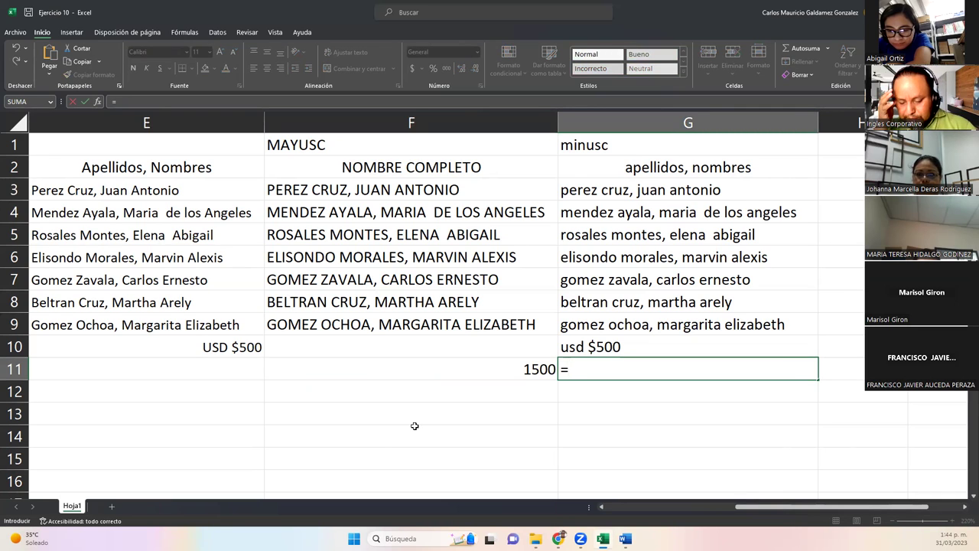
pyautogui.write('n')
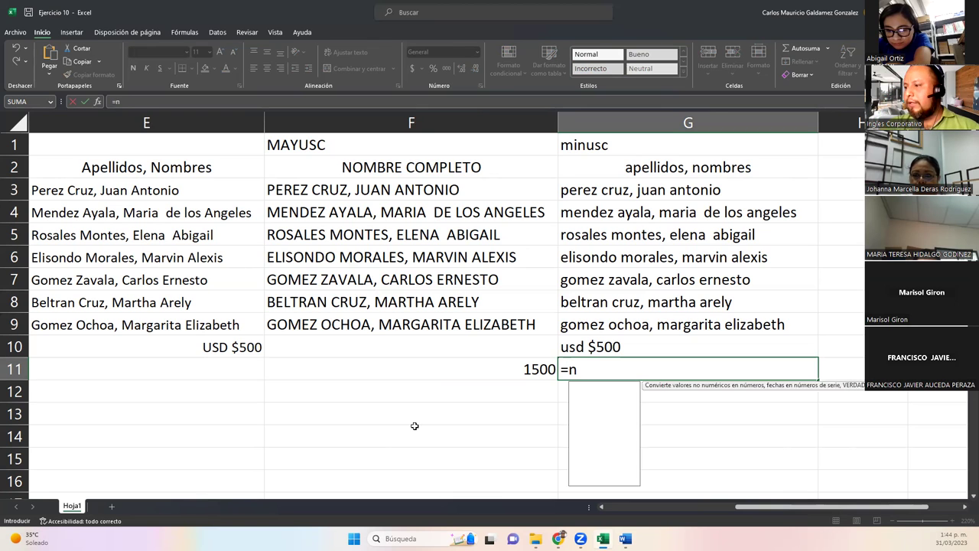
pyautogui.write('ume')
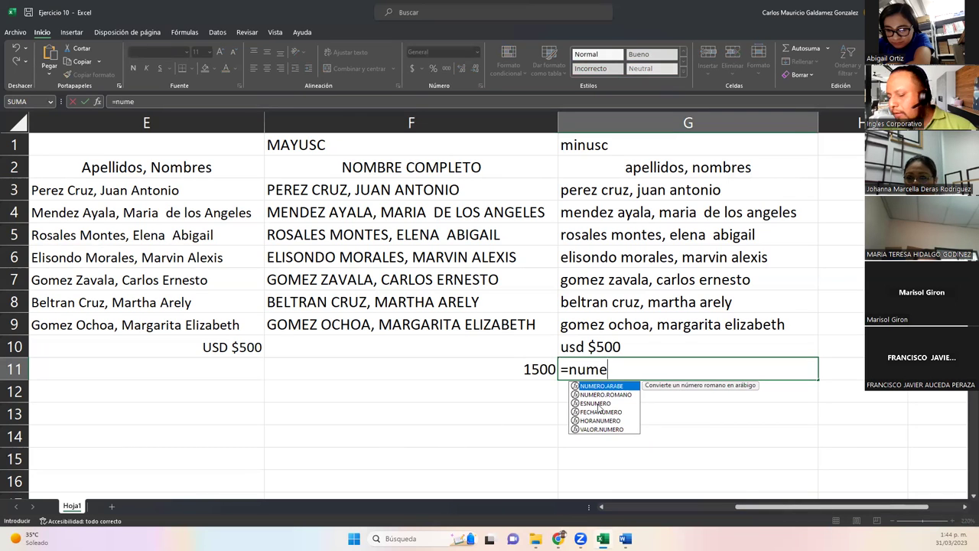
pyautogui.press('Down')
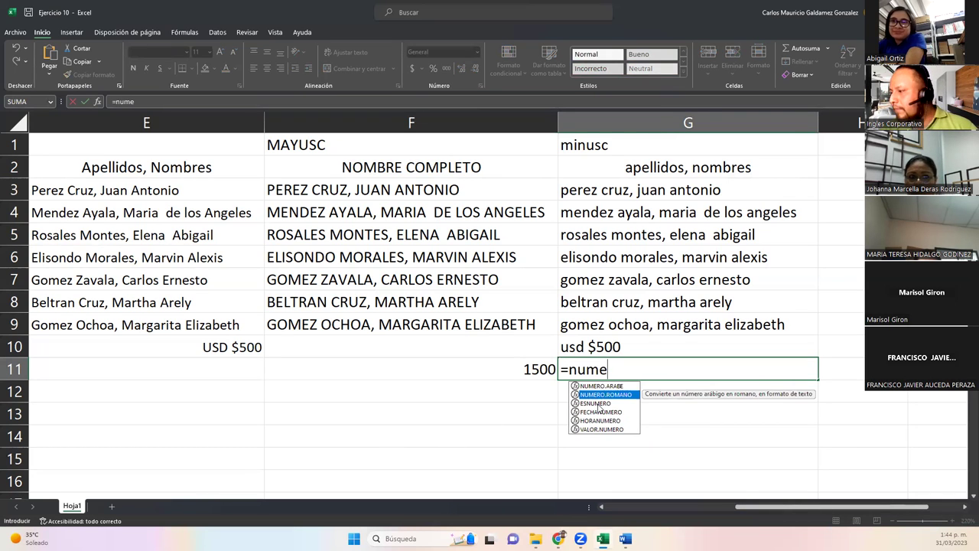
pyautogui.press('Down')
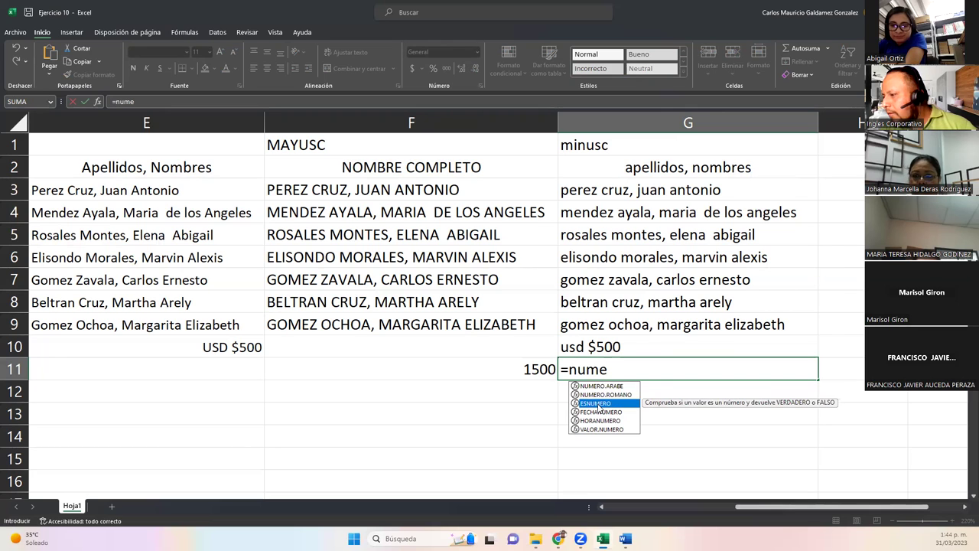
pyautogui.press('Up')
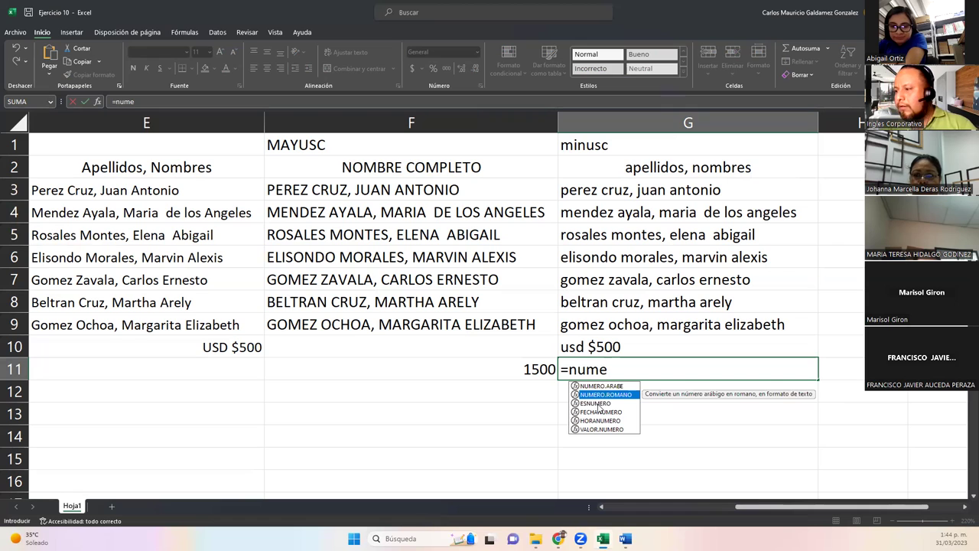
pyautogui.press('Down')
pyautogui.press('Down')
pyautogui.press('Down')
pyautogui.press('Down')
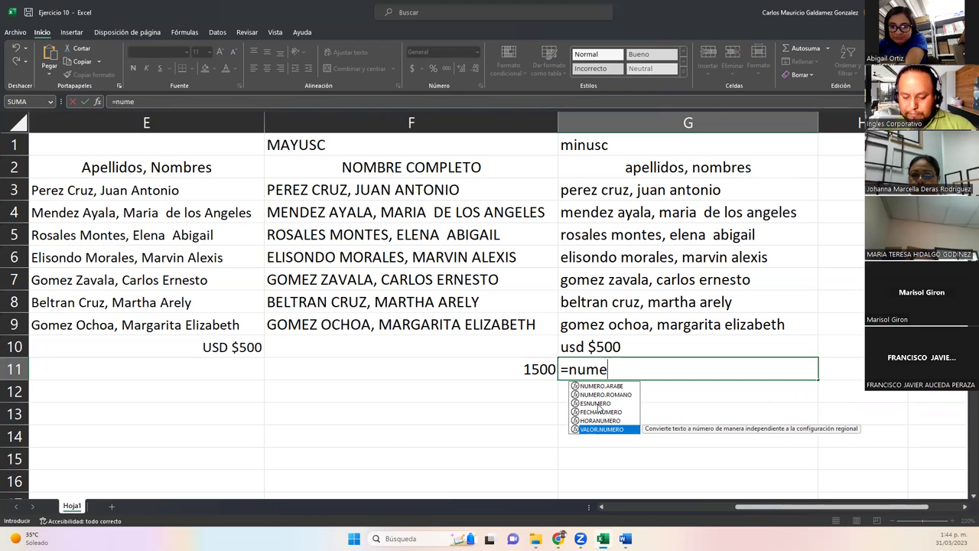
pyautogui.press('BackSpace')
pyautogui.press('BackSpace')
pyautogui.press('BackSpace')
pyautogui.press('BackSpace')
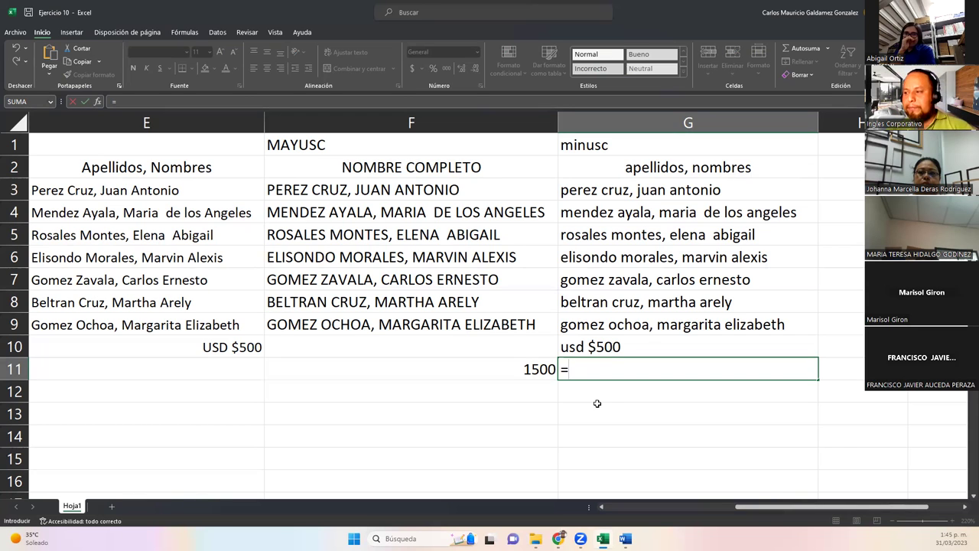
# Cancel the unfinished G11 formula and enter the text 'Doce' in F12.
pyautogui.press('Escape')
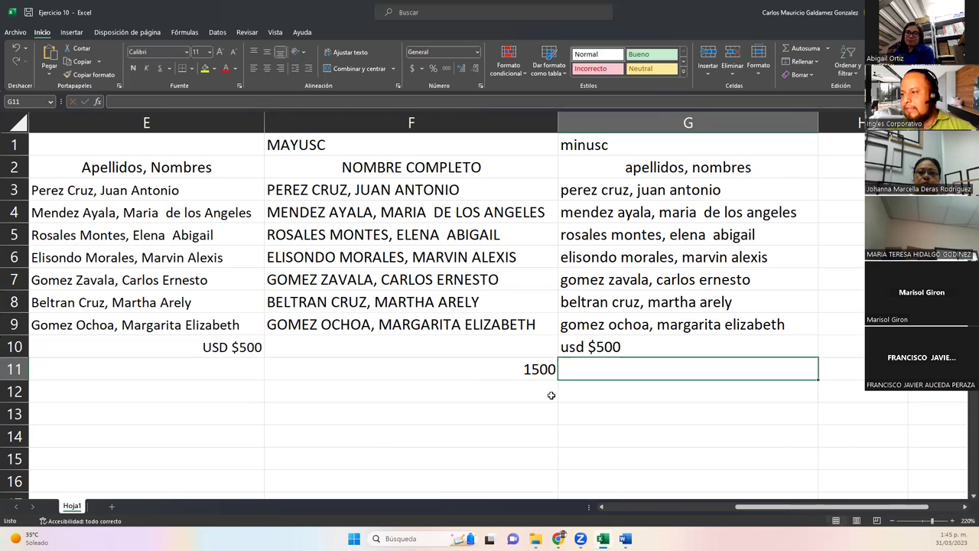
pyautogui.click(378, 391)
pyautogui.write('Doce')
pyautogui.press('Tab')
# Enter =VALOR.NUMERO(F12) in G12 to test converting 'Doce'.
pyautogui.write('=')
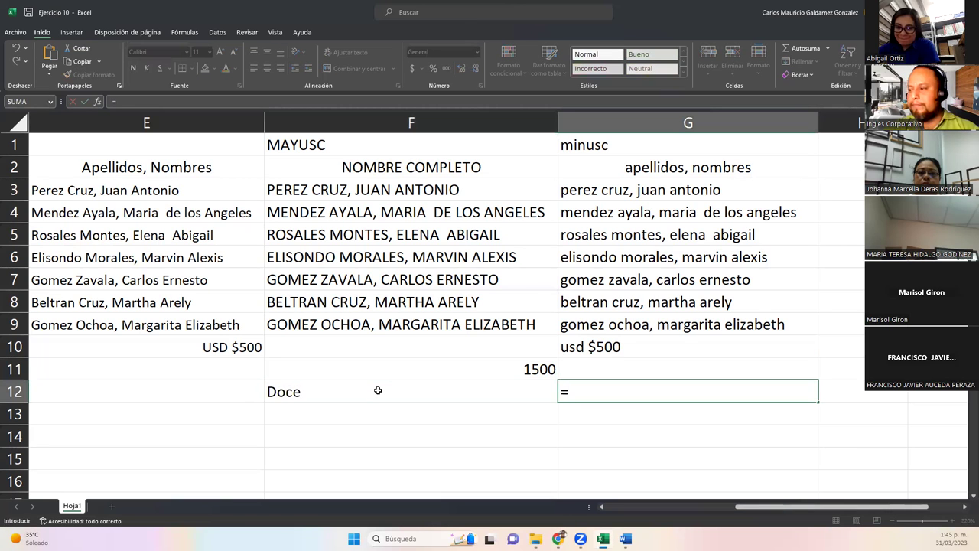
pyautogui.write('nume')
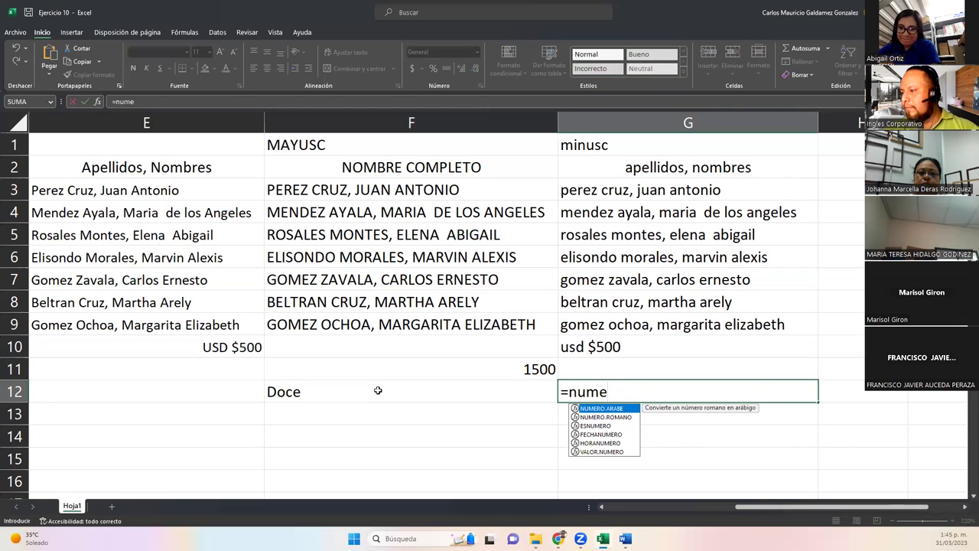
pyautogui.press('Down')
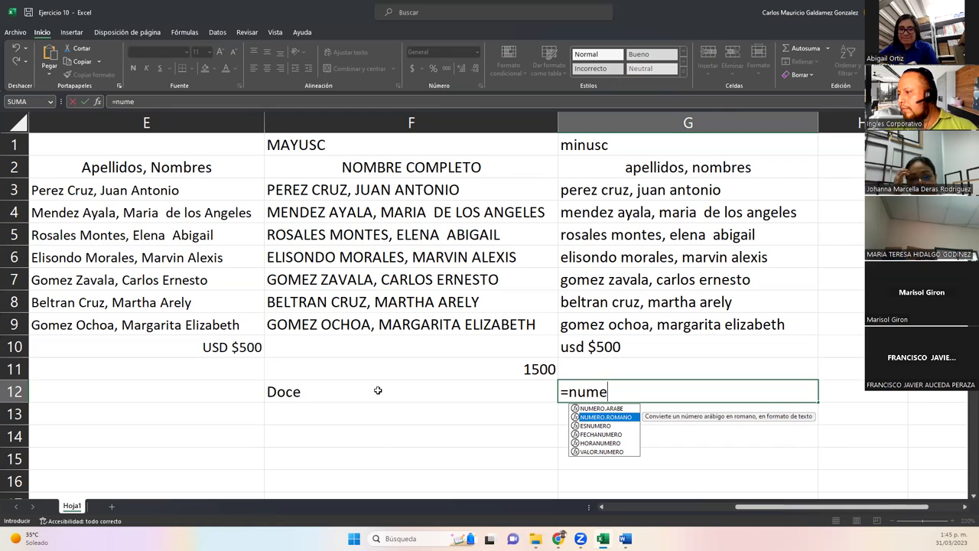
pyautogui.press('Down')
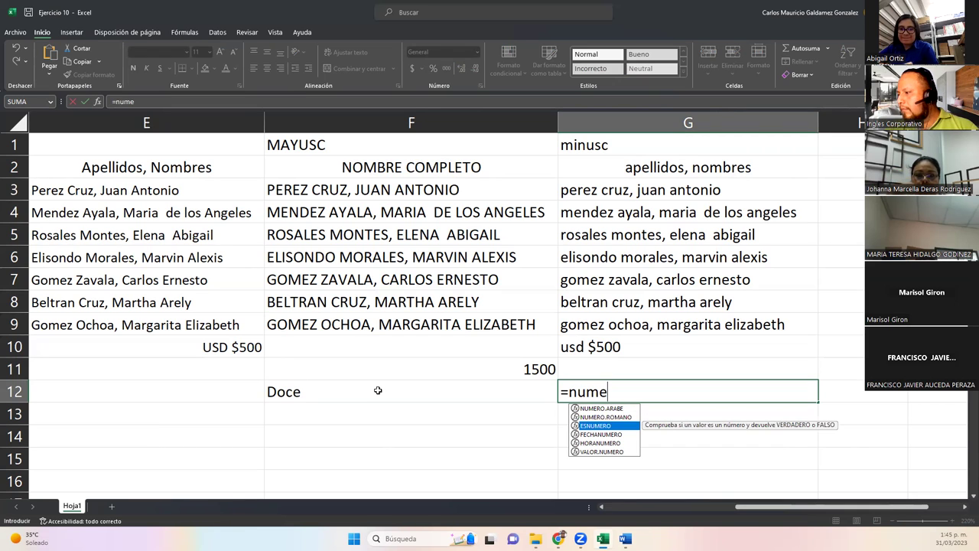
pyautogui.press('Down')
pyautogui.press('Down')
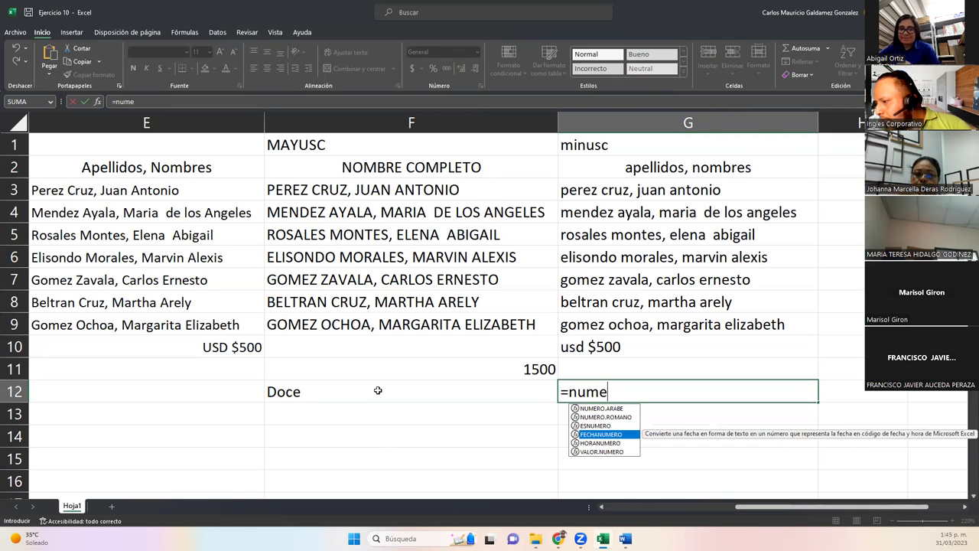
pyautogui.press('Down')
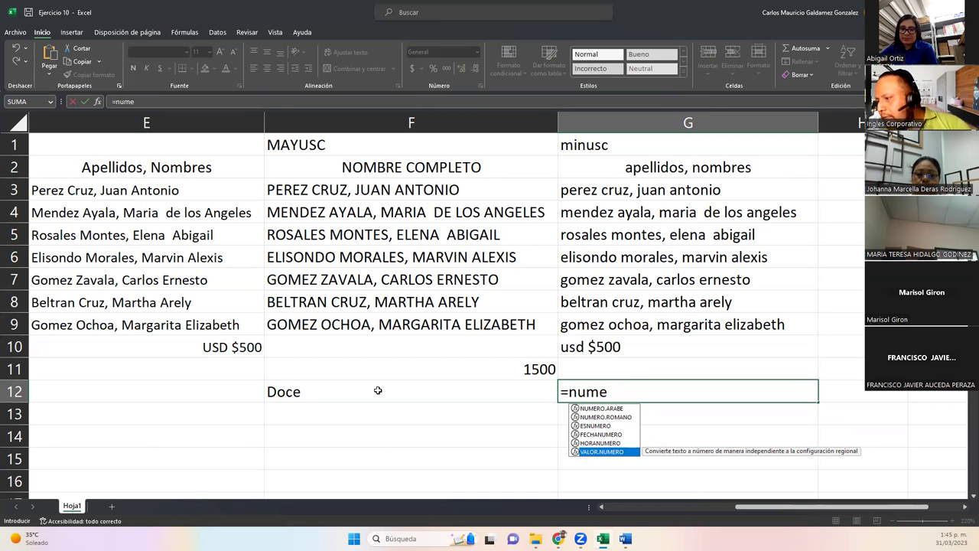
pyautogui.press('Tab')
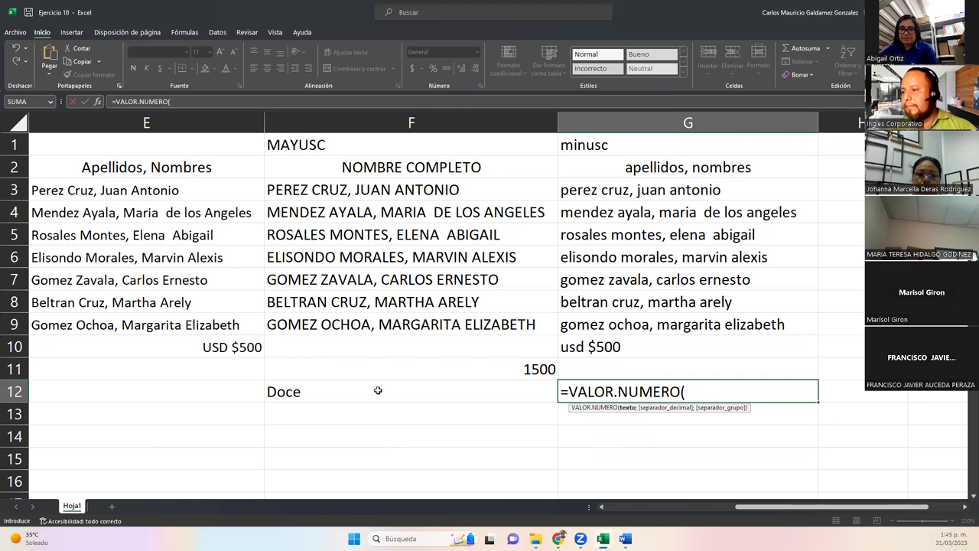
pyautogui.click(378, 390)
pyautogui.press('Return')
# Delete the #¡VALOR! test result from G12.
pyautogui.press('Left')
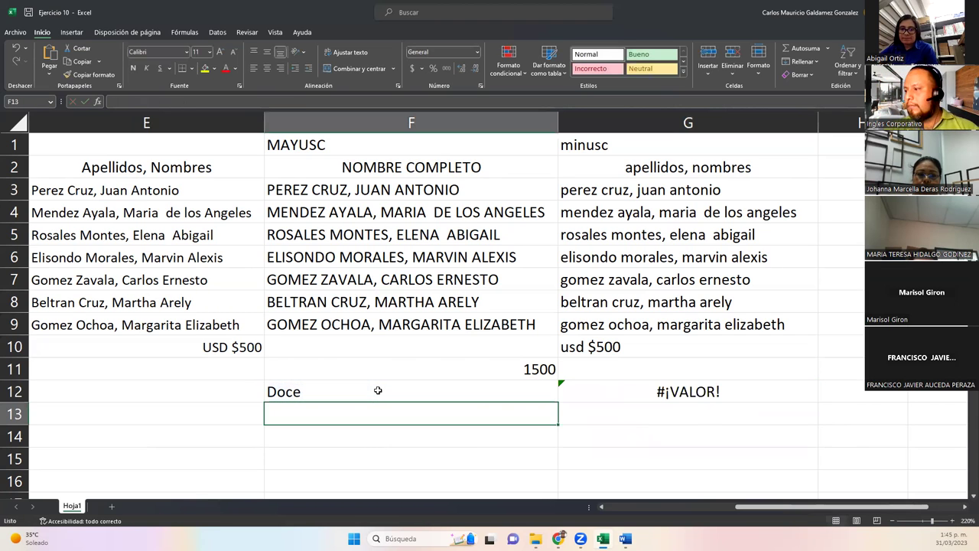
pyautogui.click(587, 396)
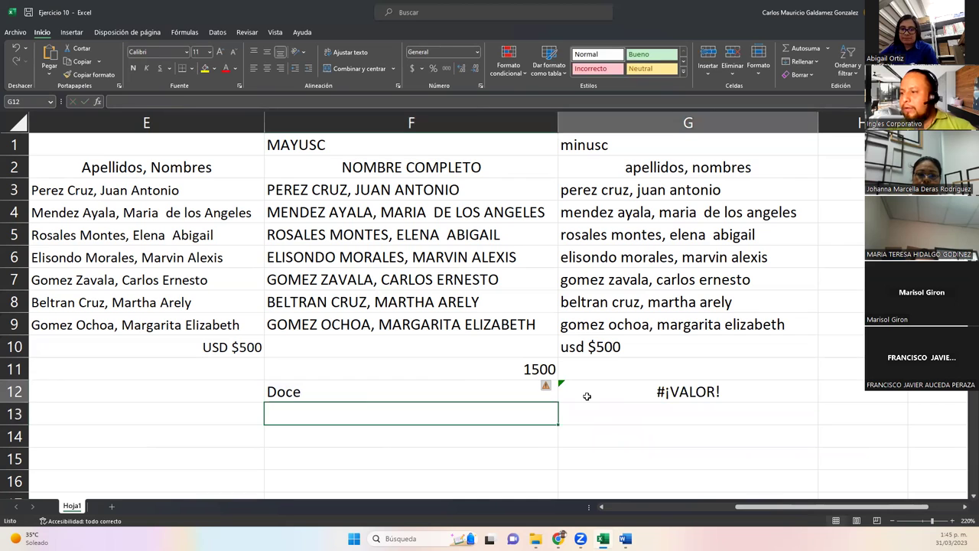
pyautogui.press('Delete')
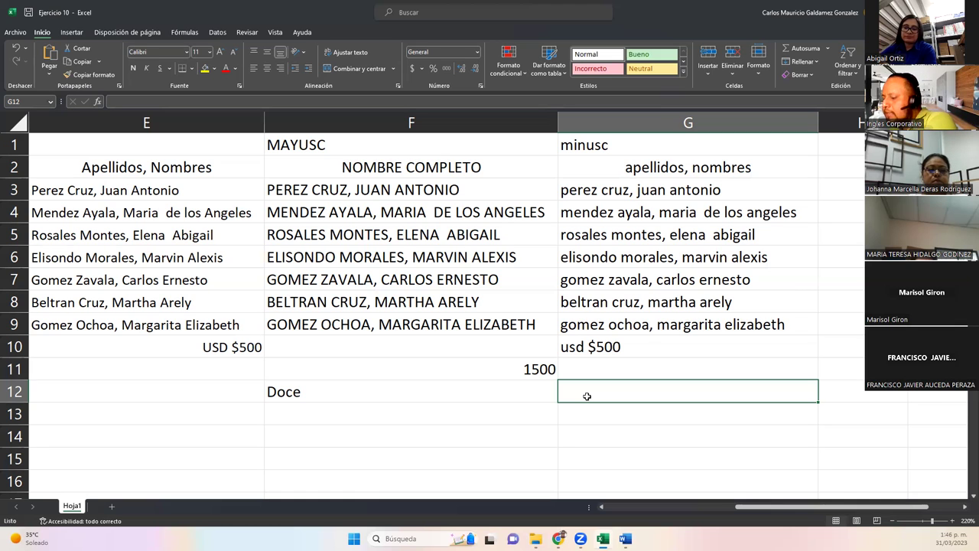
# Clear the 1500 and Doce test values from F11:F13.
pyautogui.moveTo(495, 370); pyautogui.dragTo(411, 406)
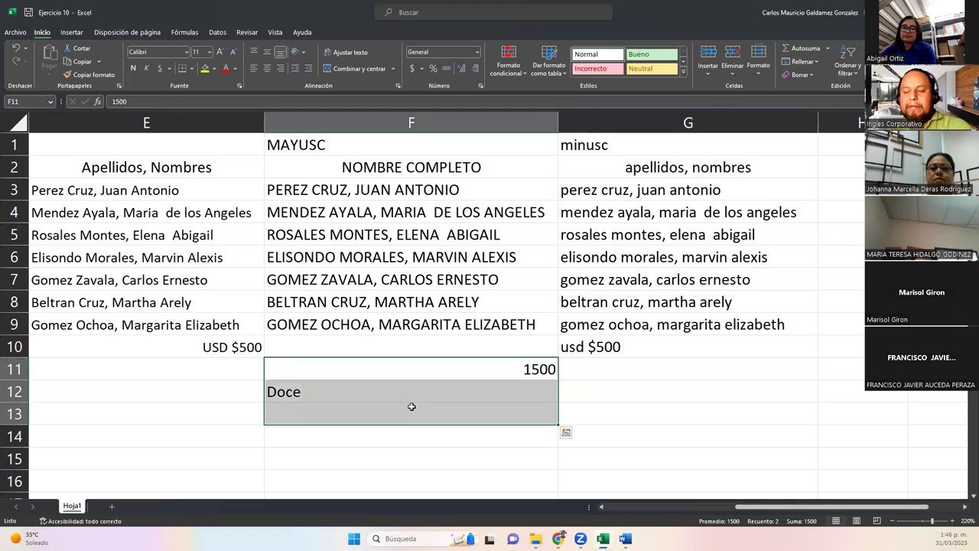
pyautogui.press('Delete')
pyautogui.click(573, 375)
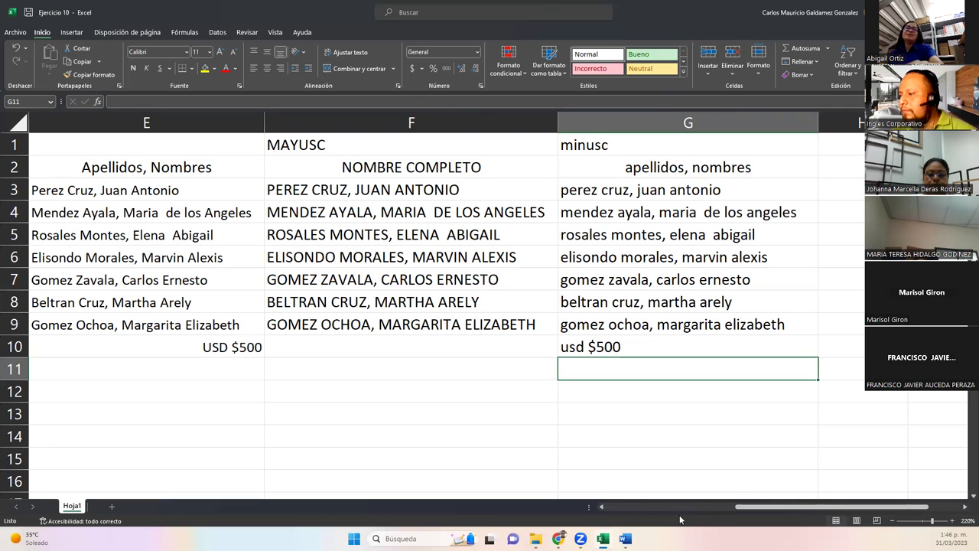
# Return to the Concatenar title and move down the Apellidos column.
pyautogui.moveTo(733, 507); pyautogui.dragTo(606, 506)
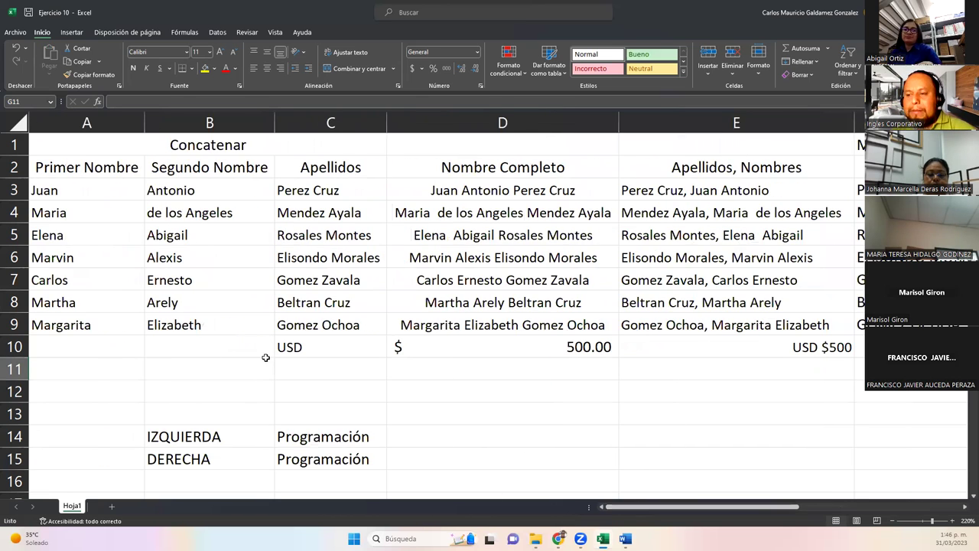
pyautogui.click(163, 144)
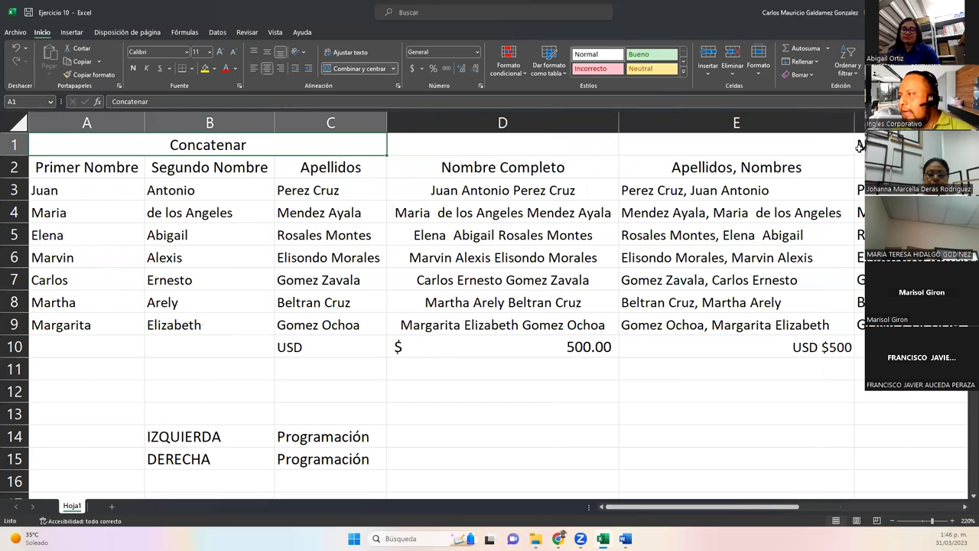
pyautogui.click(860, 148)
pyautogui.press('Right')
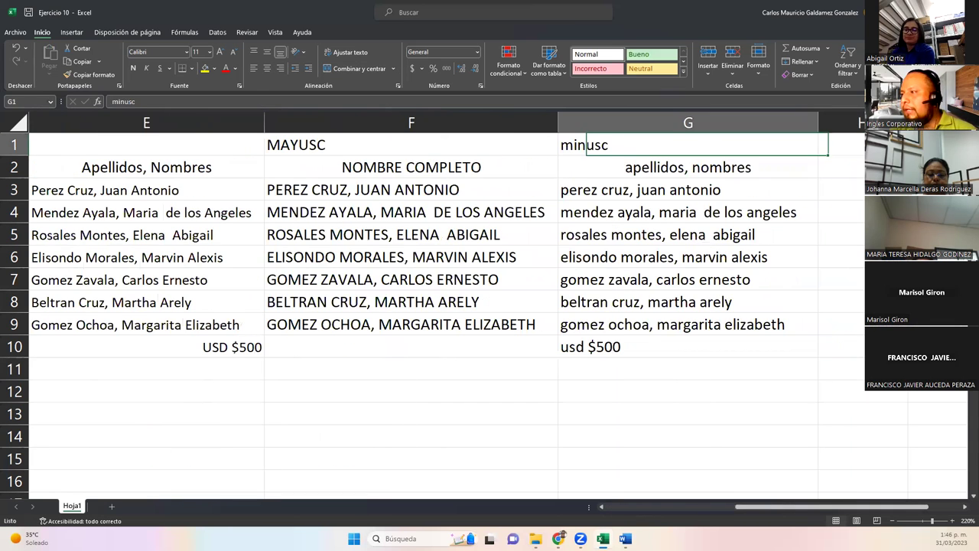
pyautogui.hotkey('ctrl', 'Home')
pyautogui.click(331, 167)
pyautogui.press('Down')
pyautogui.press('Down')
pyautogui.press('Down')
pyautogui.press('Down')
pyautogui.press('Down')
pyautogui.press('Down')
pyautogui.press('Down')
pyautogui.press('Down')
pyautogui.press('Down')
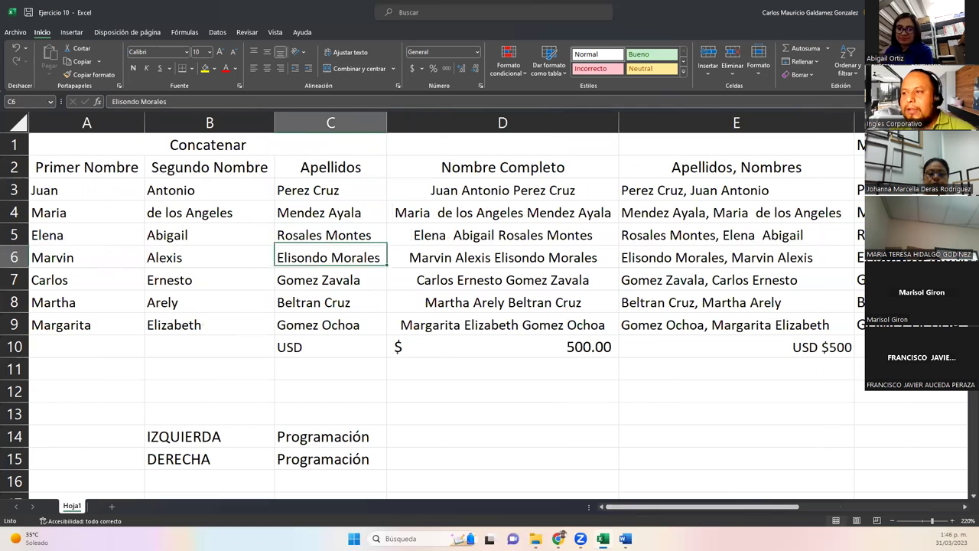
pyautogui.press('Down')
pyautogui.press('Down')
pyautogui.press('Down')
pyautogui.press('Down')
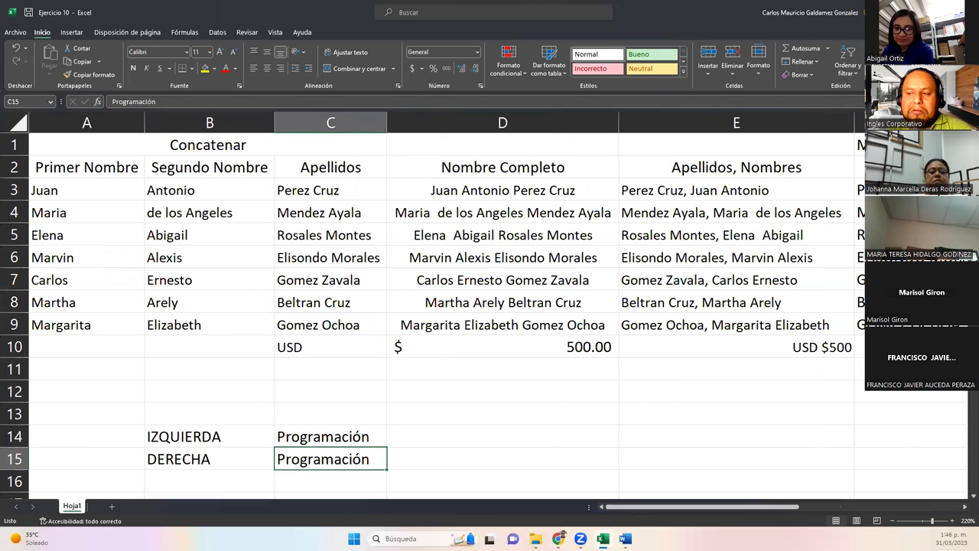
# Bring the IZQUIERDA and DERECHA rows into view and select D14 beside Programación.
pyautogui.scroll(-1, 489, 306)
pyautogui.scroll(-1, 490, 306)
pyautogui.scroll(1, 490, 306)
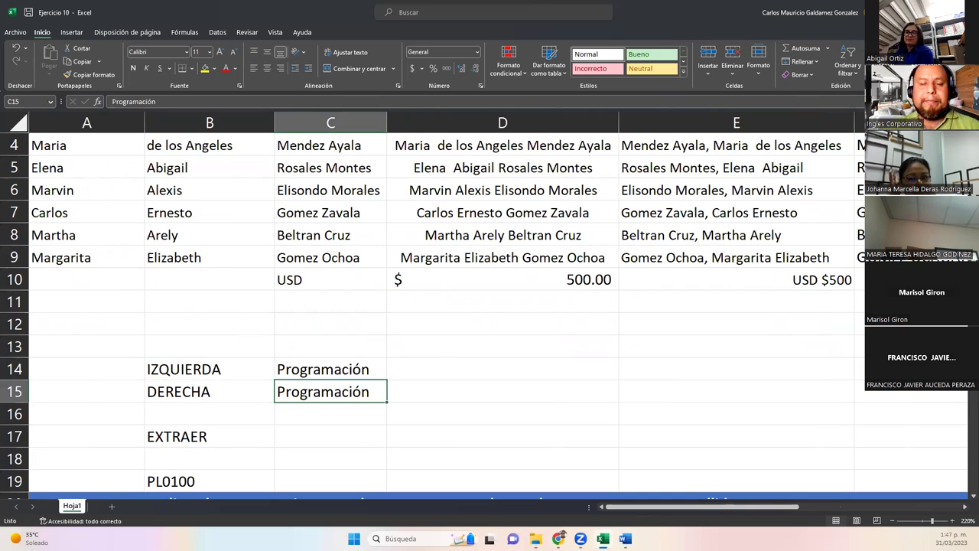
pyautogui.click(445, 369)
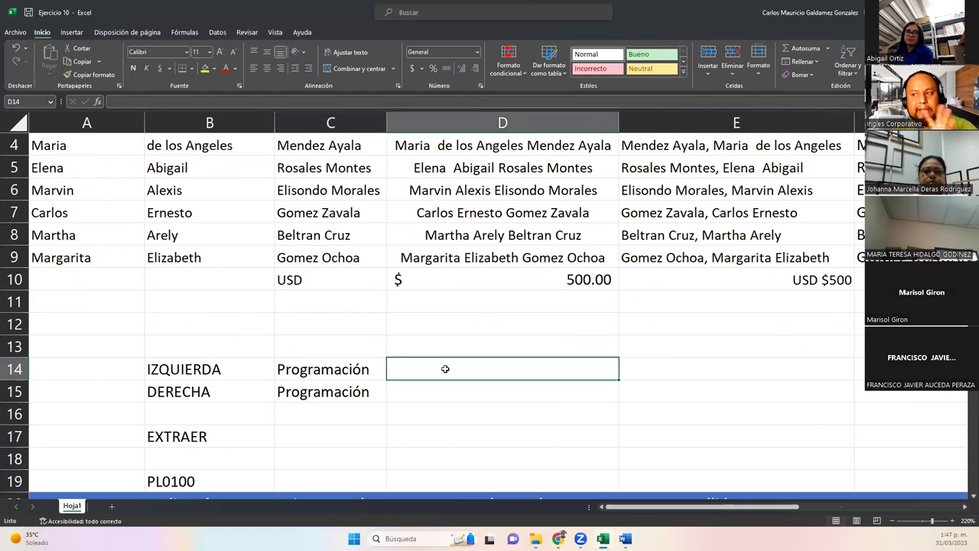
pyautogui.moveTo(162, 370); pyautogui.dragTo(360, 391)
pyautogui.click(441, 370)
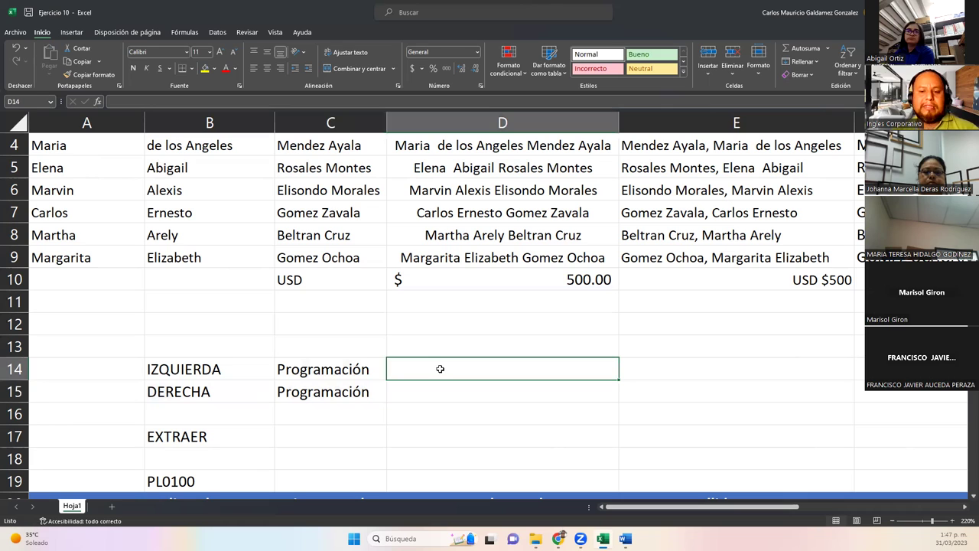
# Enter =IZQUIERDA(C14;6) in D14, returning 'Progra'.
pyautogui.write('=')
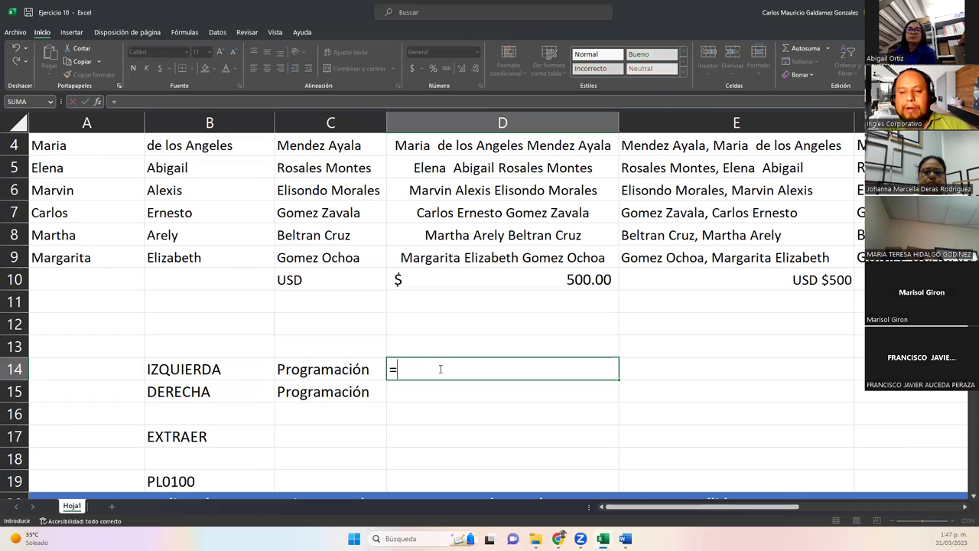
pyautogui.write('izq')
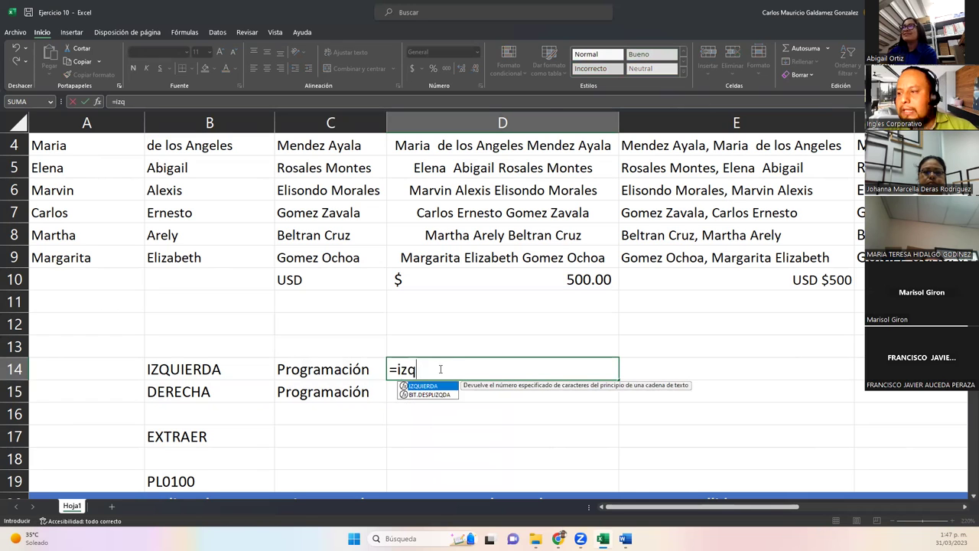
pyautogui.press('Tab')
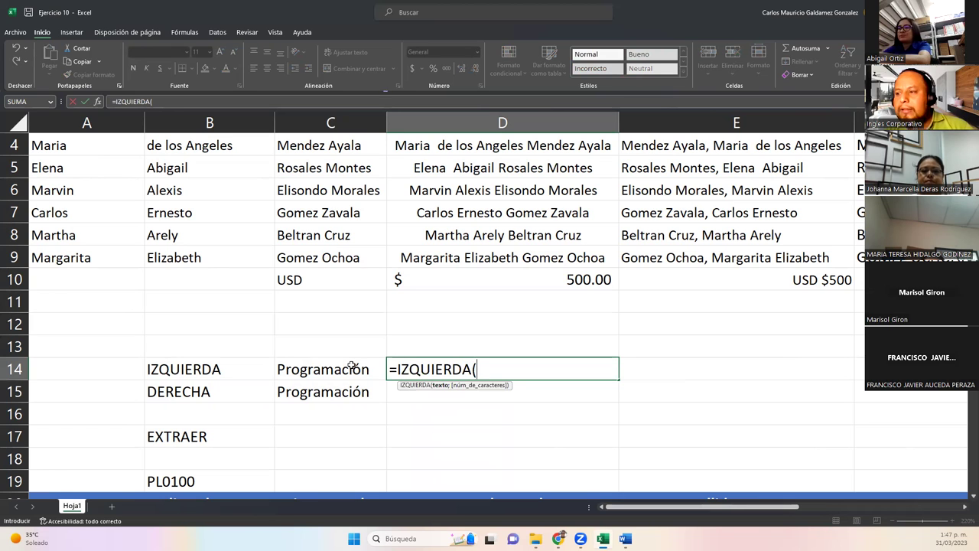
pyautogui.click(353, 367)
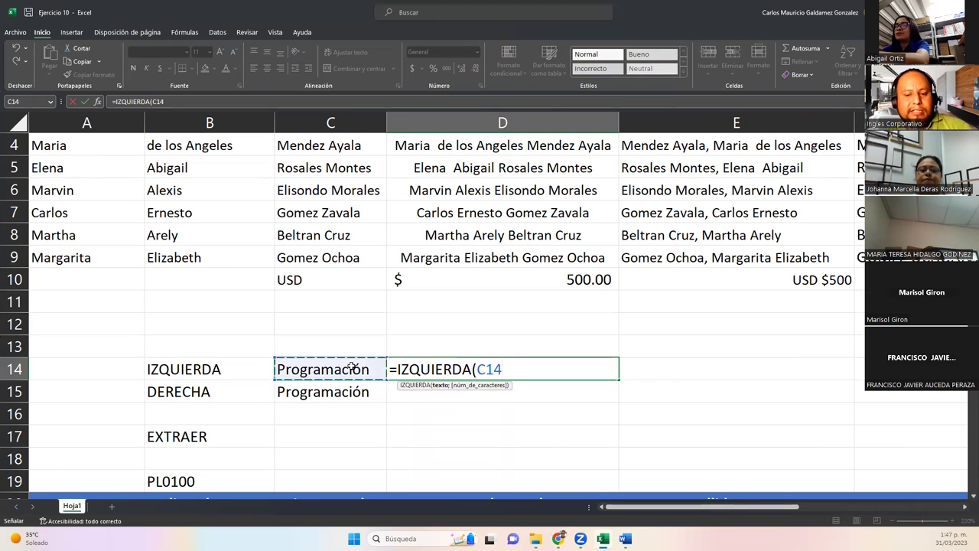
pyautogui.write(';')
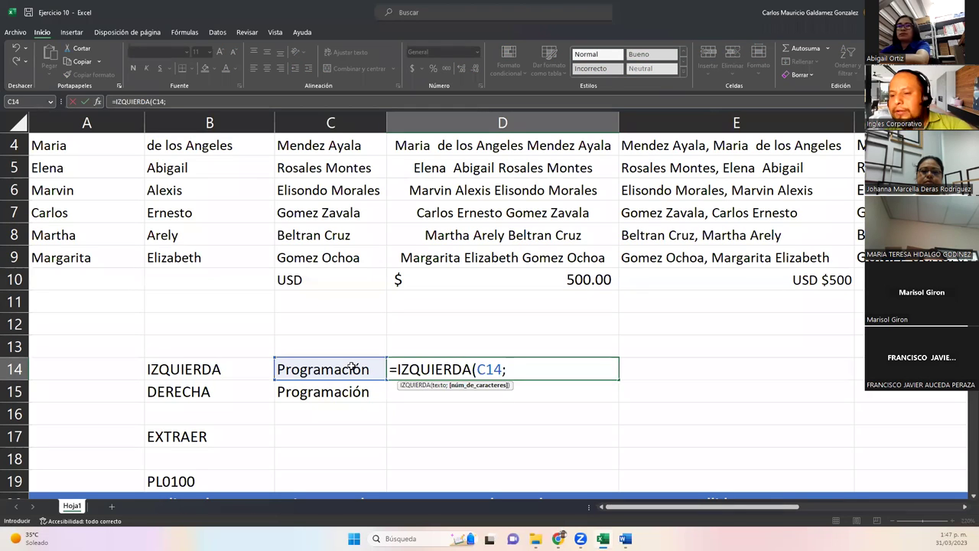
pyautogui.write('6')
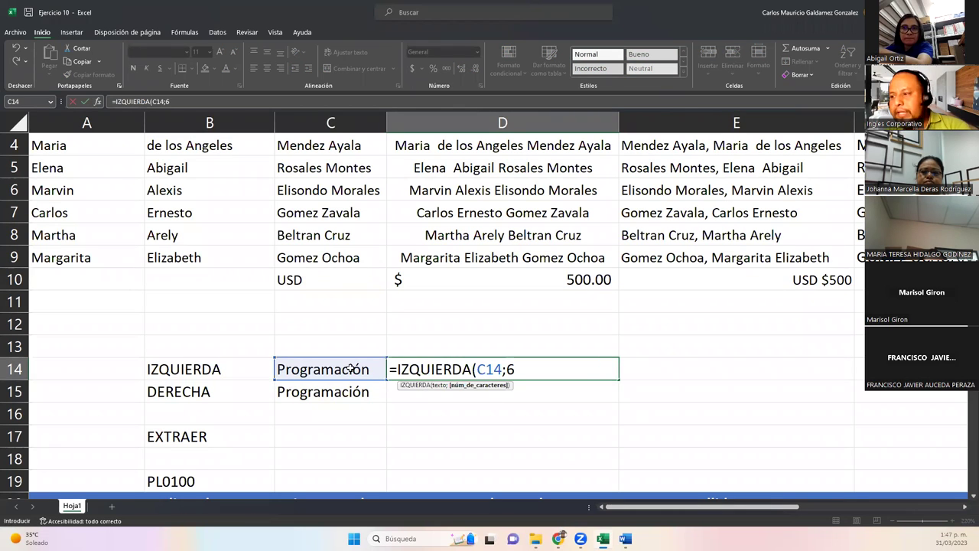
pyautogui.write(')')
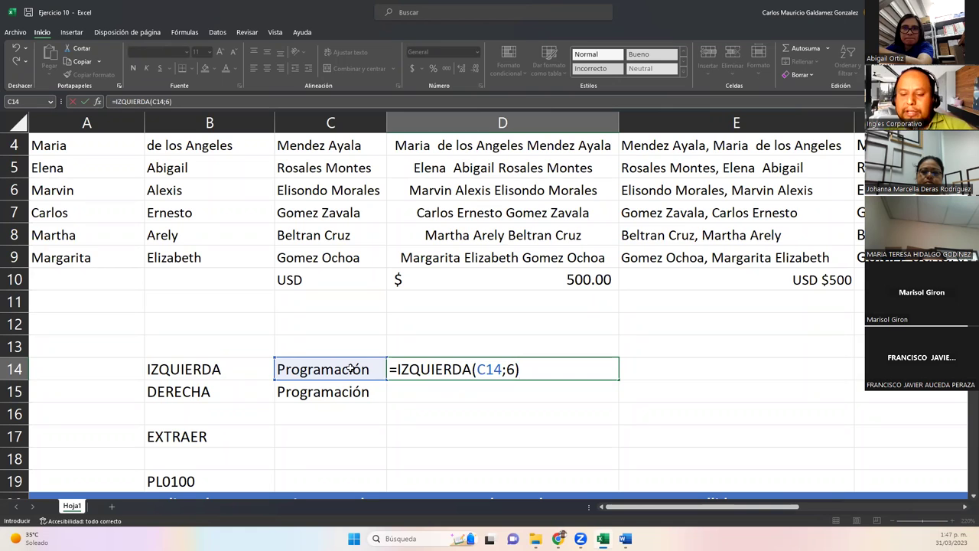
pyautogui.press('Return')
pyautogui.press('Up')
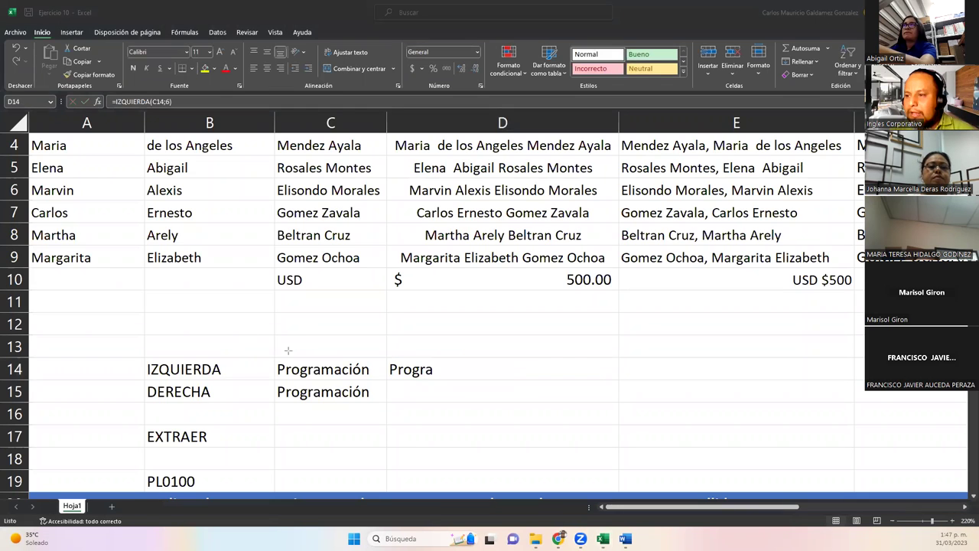
# Draw red arrows left-to-right across row 14 and right-to-left under row 15 over Programación.
pyautogui.moveTo(141, 352); pyautogui.dragTo(352, 352)
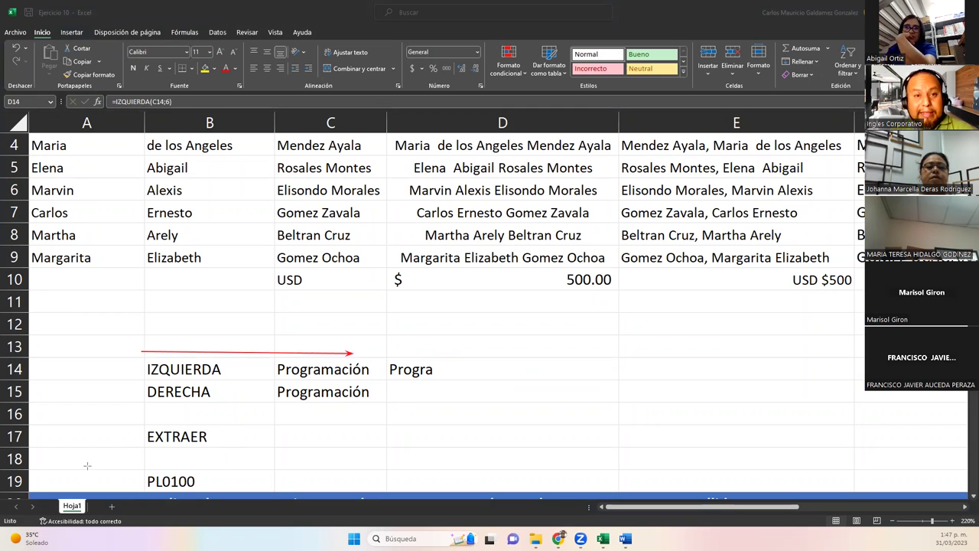
pyautogui.moveTo(276, 379); pyautogui.dragTo(321, 380)
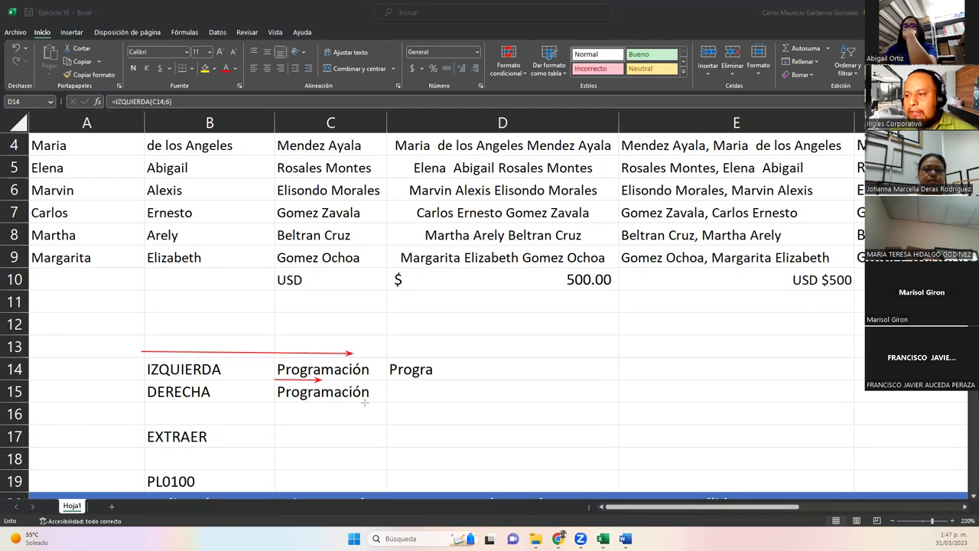
pyautogui.moveTo(368, 403); pyautogui.dragTo(141, 405)
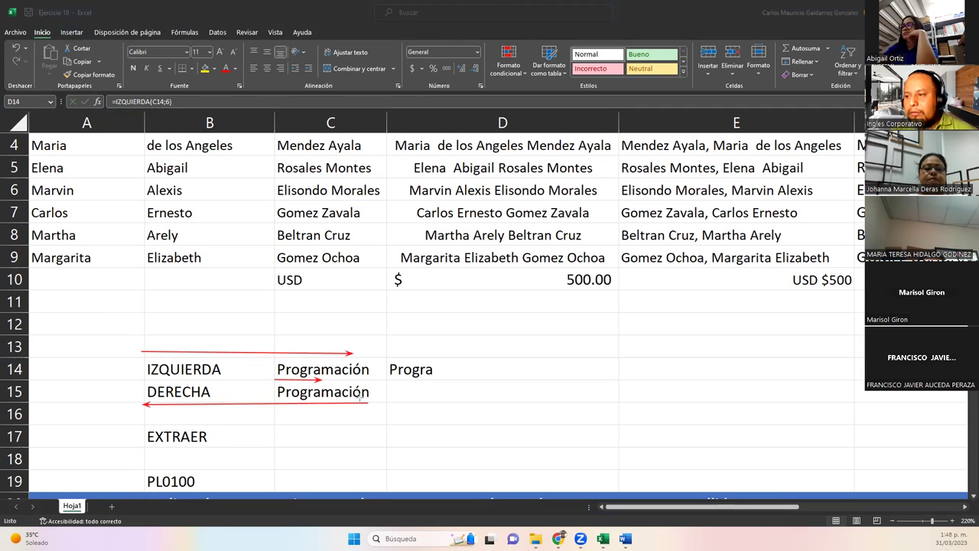
pyautogui.moveTo(370, 399); pyautogui.dragTo(319, 401)
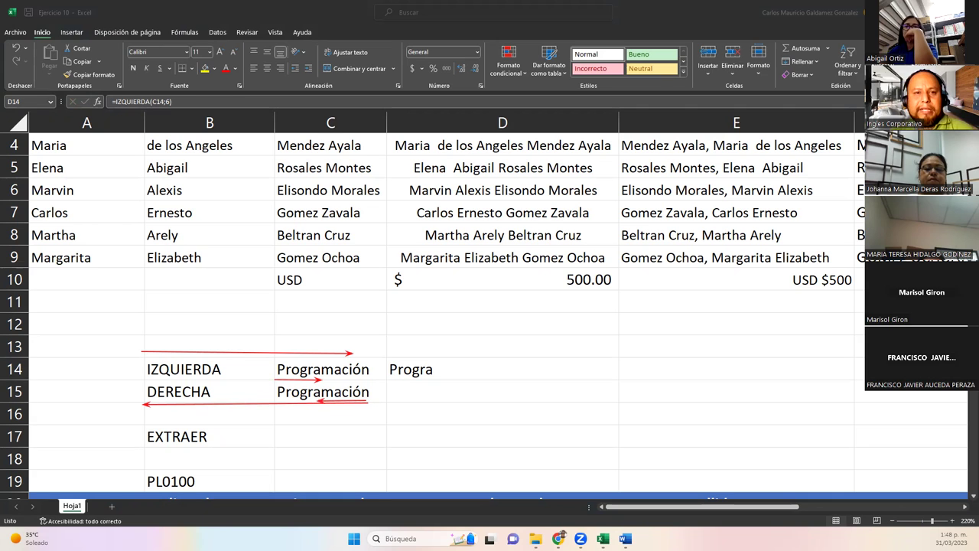
# After checking the D14 formula, enter =DERECHA(C15;6) in D15 to return 'mación'.
pyautogui.press('F2')
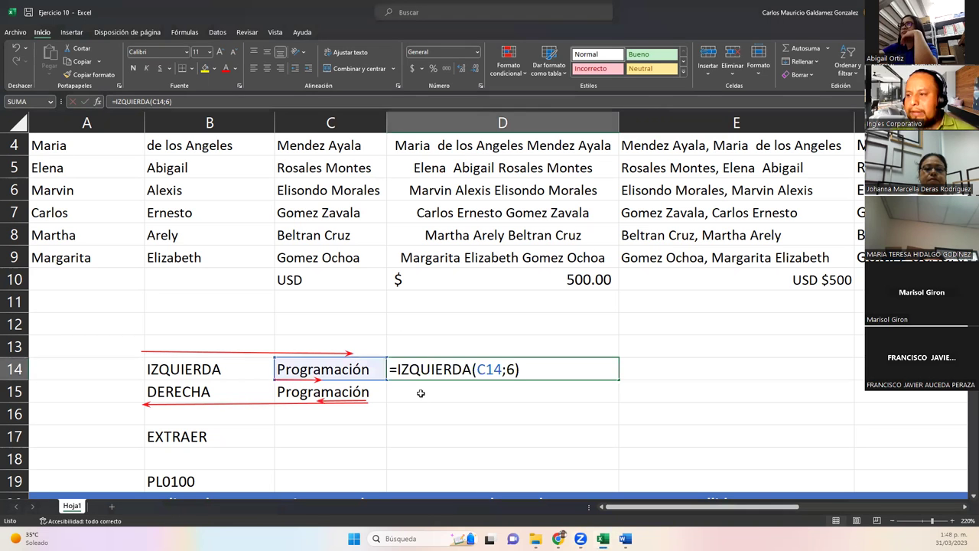
pyautogui.press('Return')
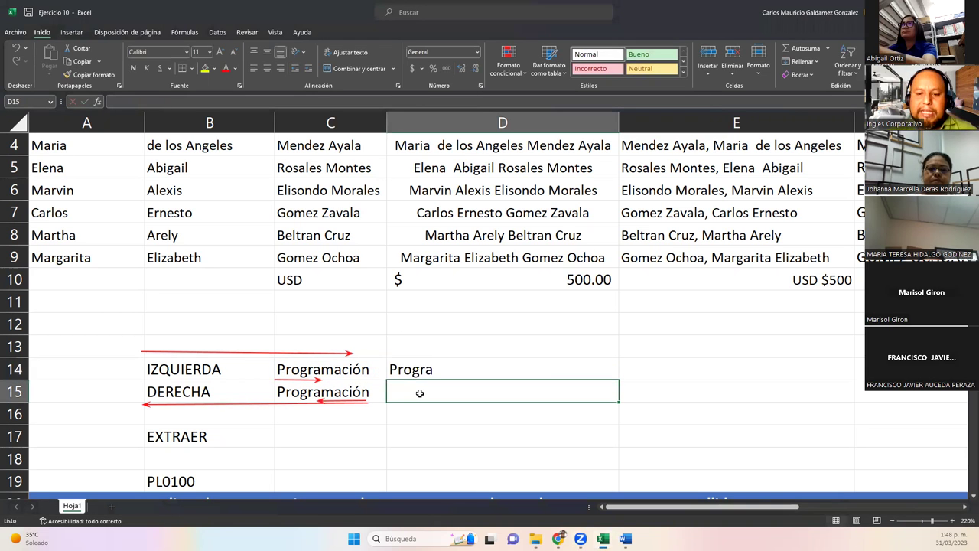
pyautogui.write('=dere')
pyautogui.press('Tab')
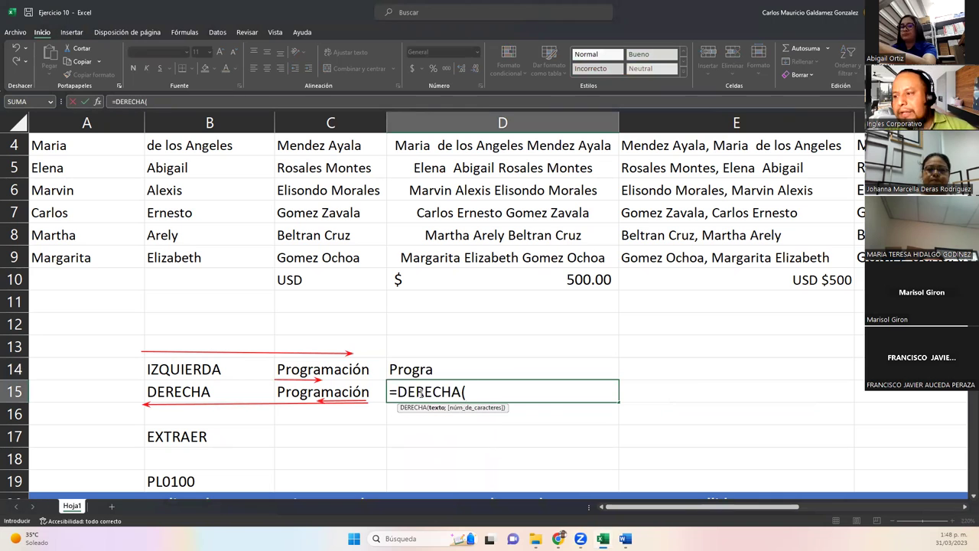
pyautogui.press('Left')
pyautogui.write(';6')
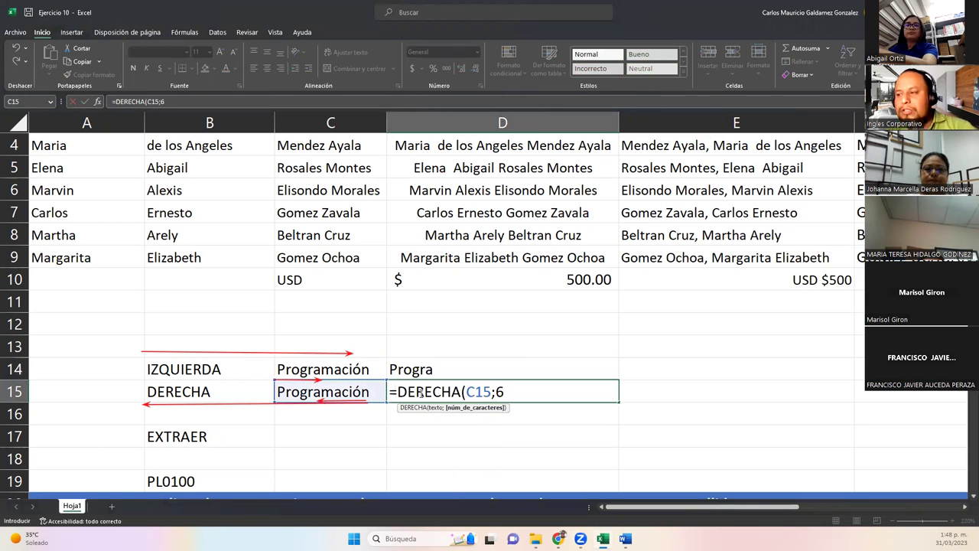
pyautogui.write(')')
pyautogui.press('Return')
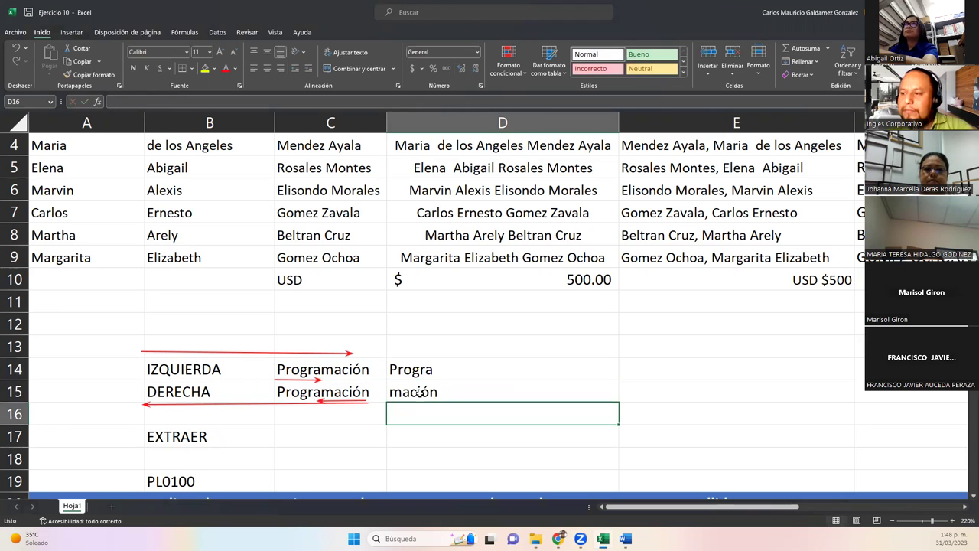
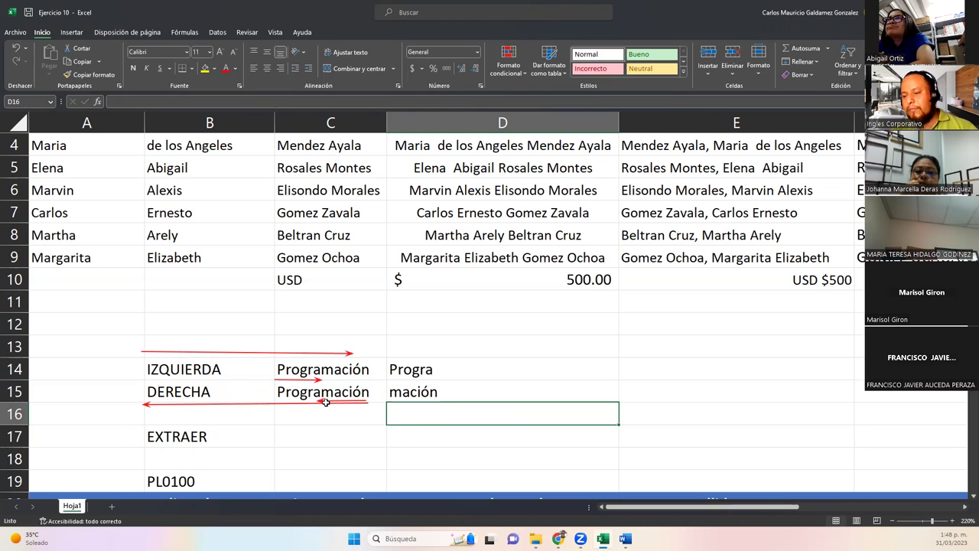
# Copy the word Programación from C15 into C17 beside the EXTRAER label.
pyautogui.click(287, 441)
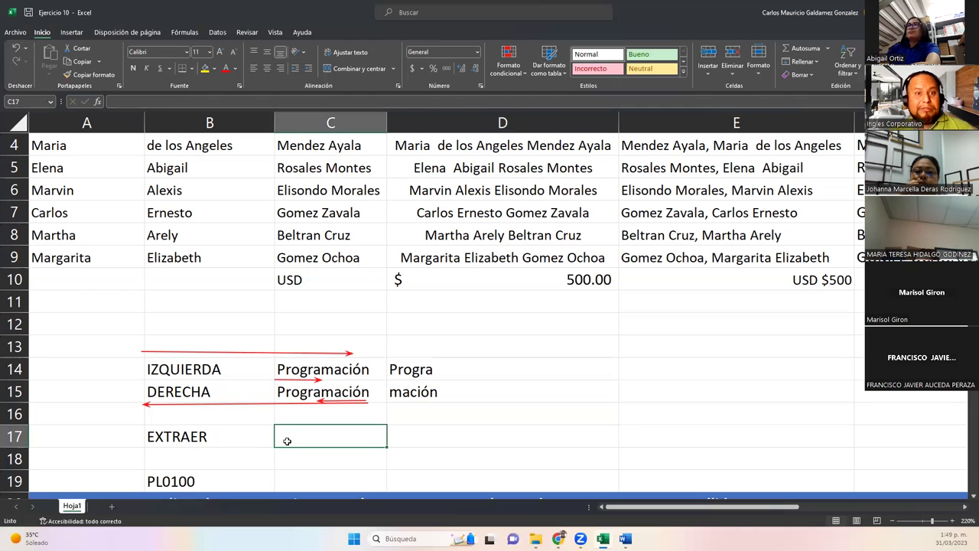
pyautogui.click(171, 439)
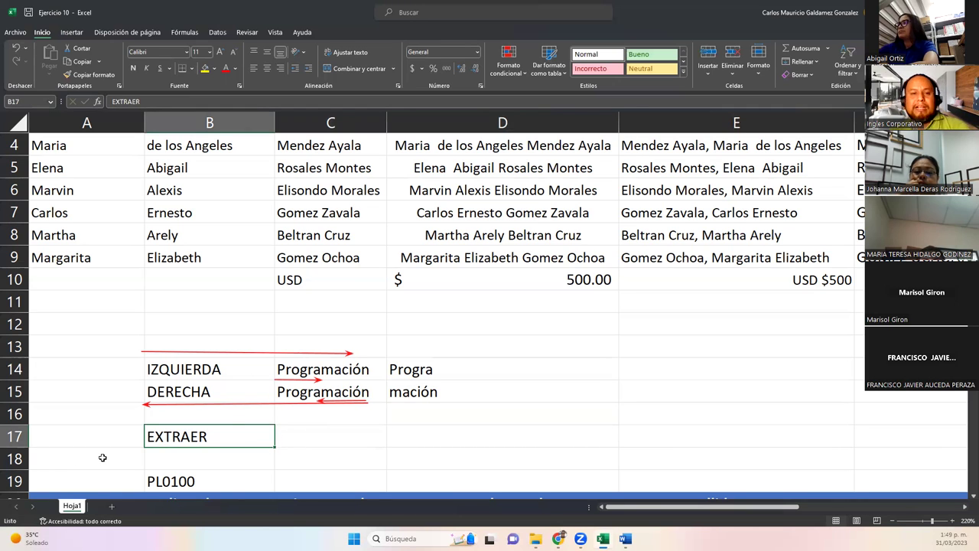
pyautogui.click(303, 438)
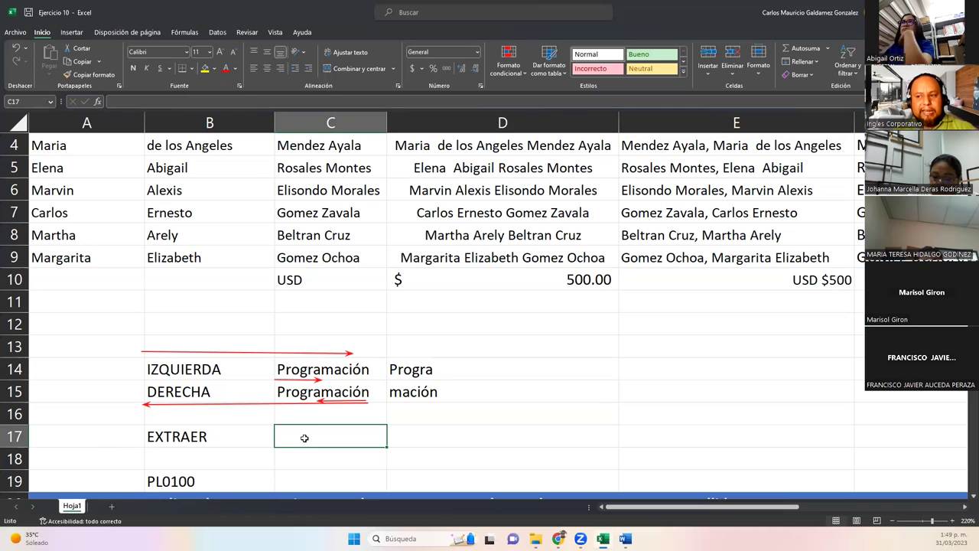
pyautogui.write('=extr')
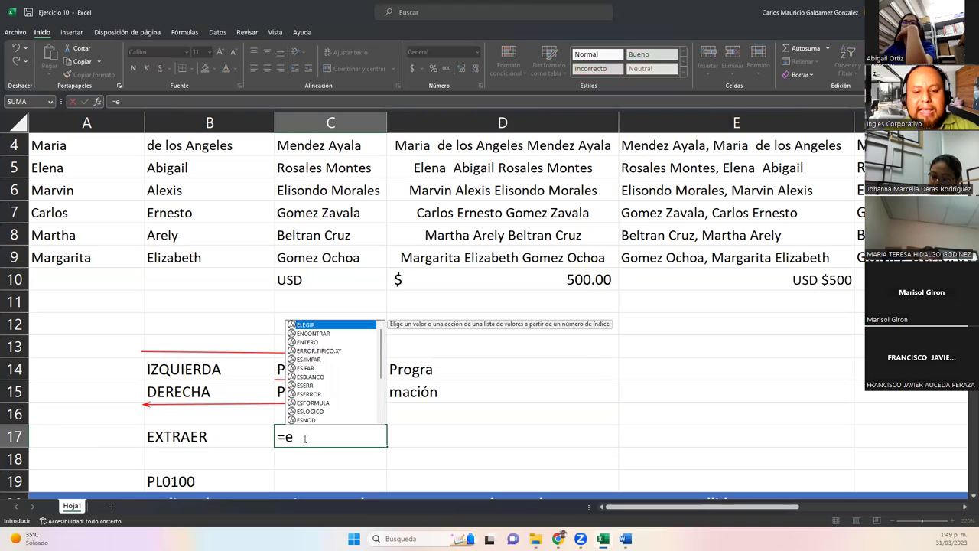
pyautogui.press('Escape')
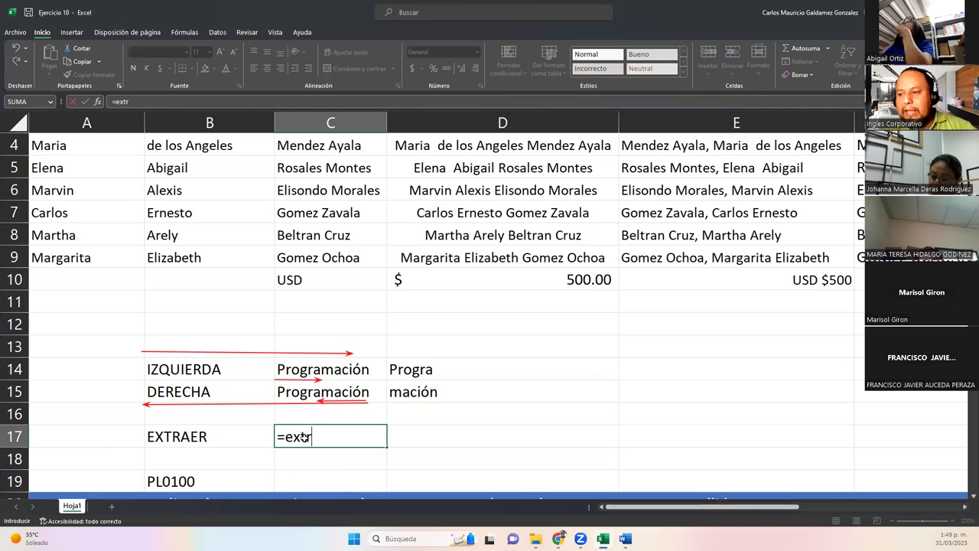
pyautogui.press('Up')
pyautogui.press('Up')
pyautogui.press('Up')
pyautogui.press('Down')
pyautogui.hotkey('ctrl', 'c')
pyautogui.press('Down')
pyautogui.press('Down')
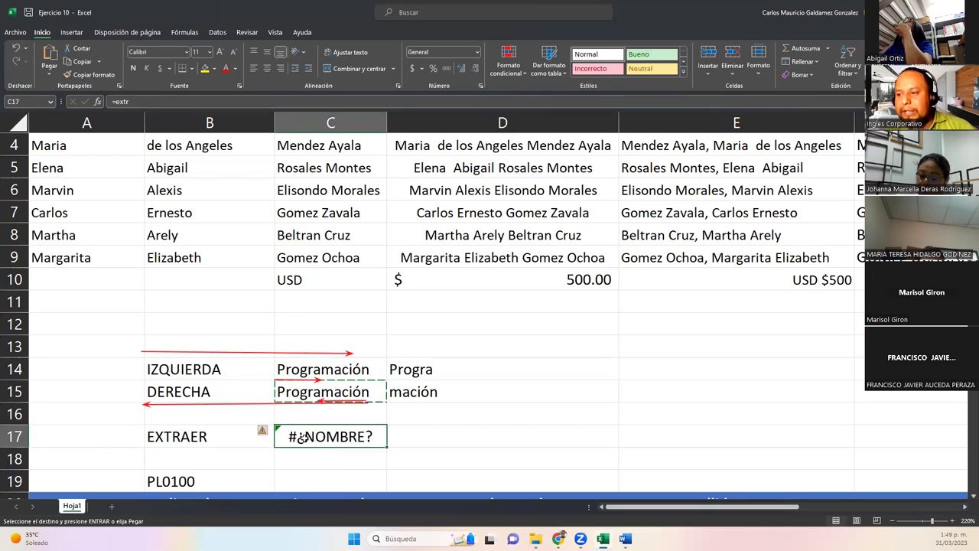
pyautogui.press('Return')
# Enter =EXTRAE(C17;5;4) in D17 to take four characters starting at position 5.
pyautogui.press('Right')
pyautogui.write('=extr')
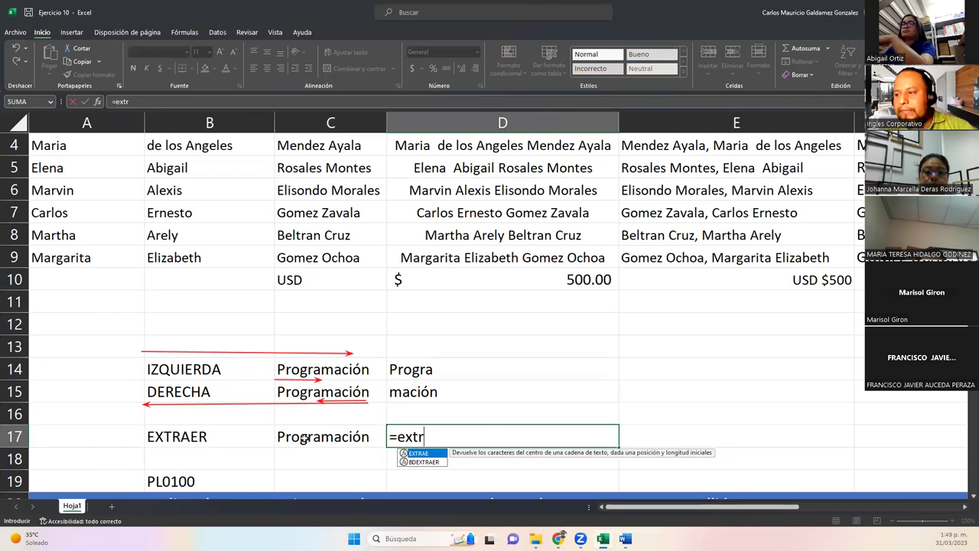
pyautogui.press('Tab')
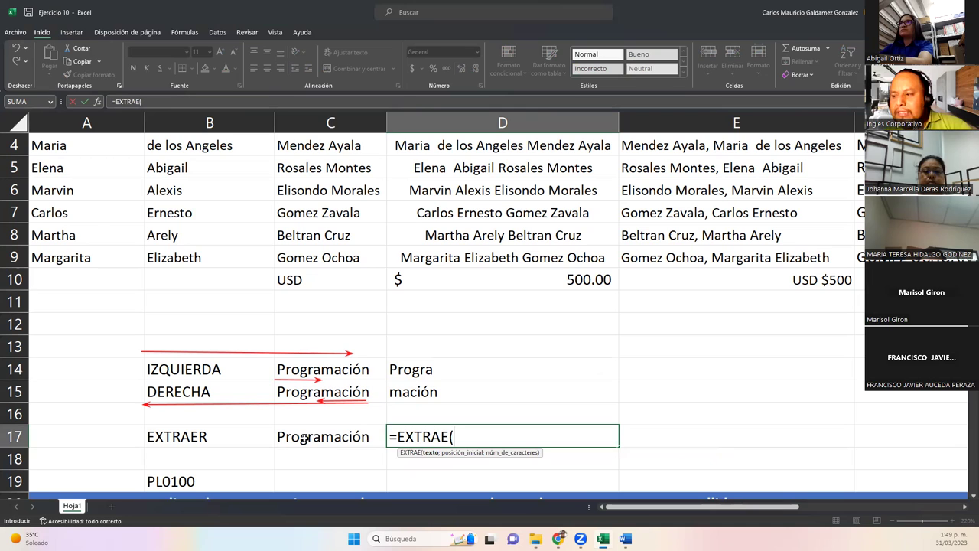
pyautogui.click(304, 439)
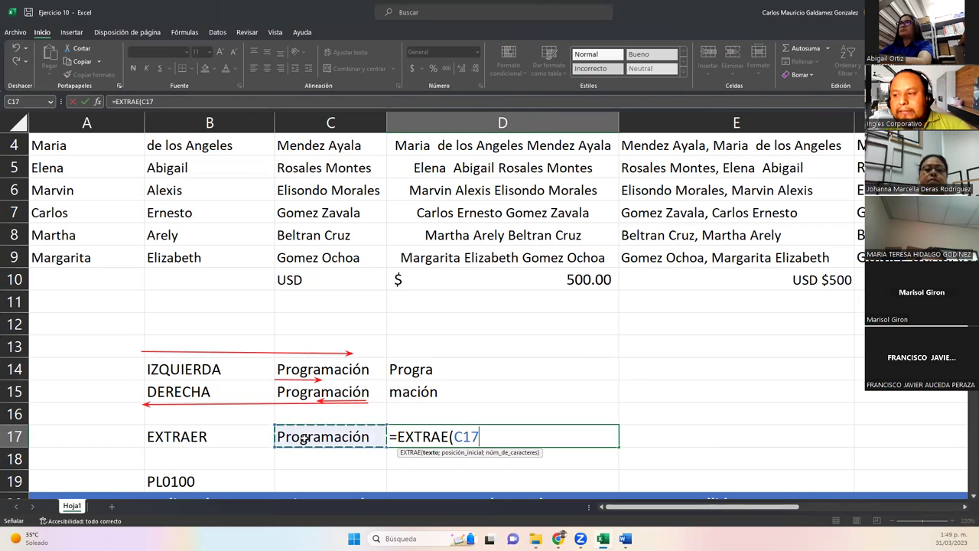
pyautogui.write(';')
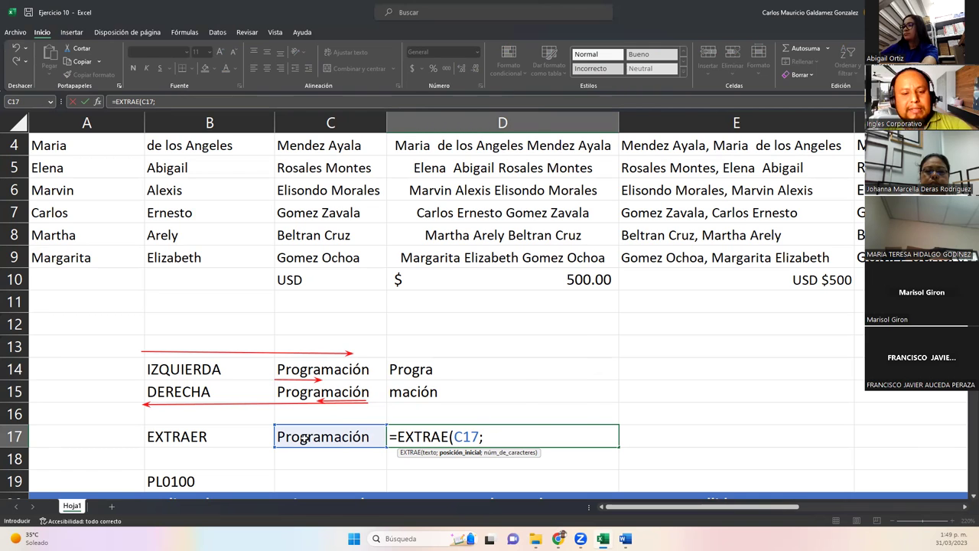
pyautogui.write('r')
pyautogui.press('BackSpace')
pyautogui.write('5')
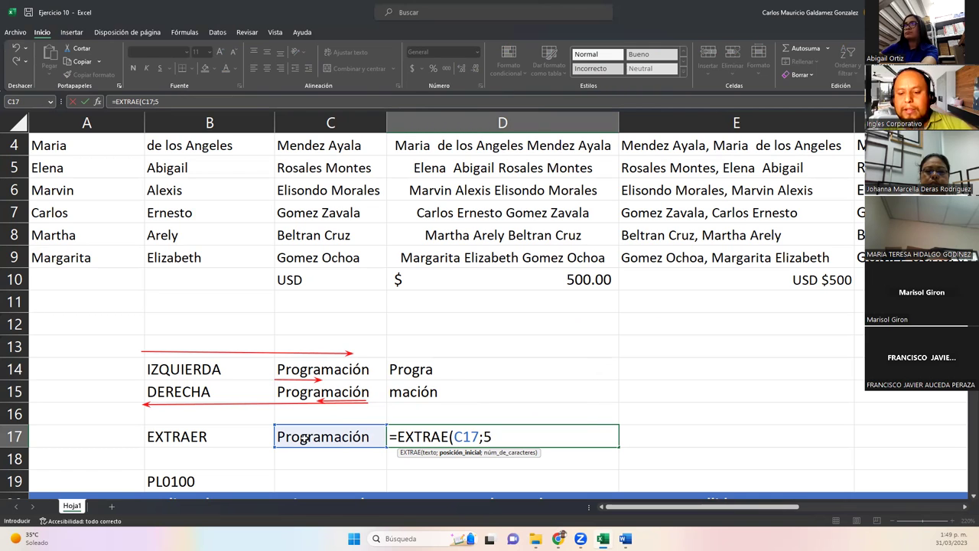
pyautogui.write(';')
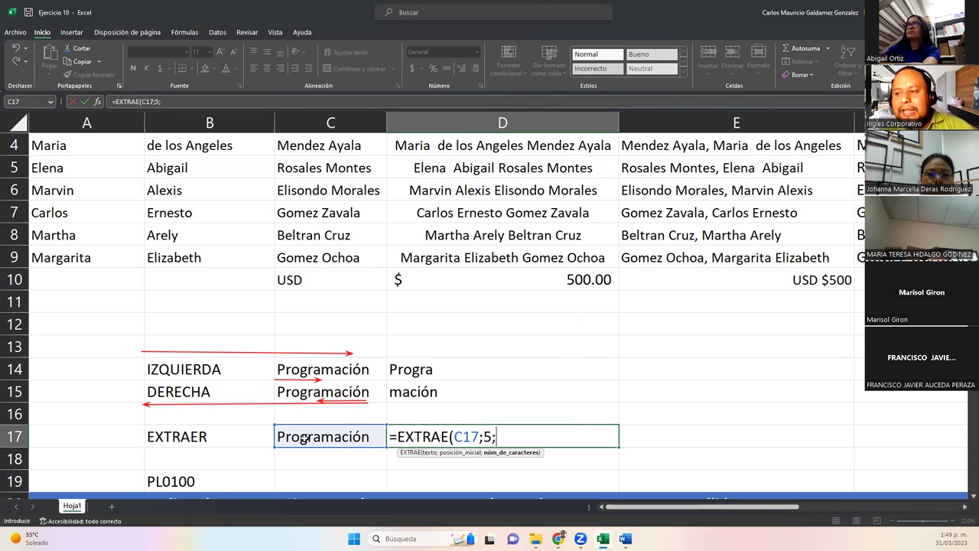
pyautogui.write('4)')
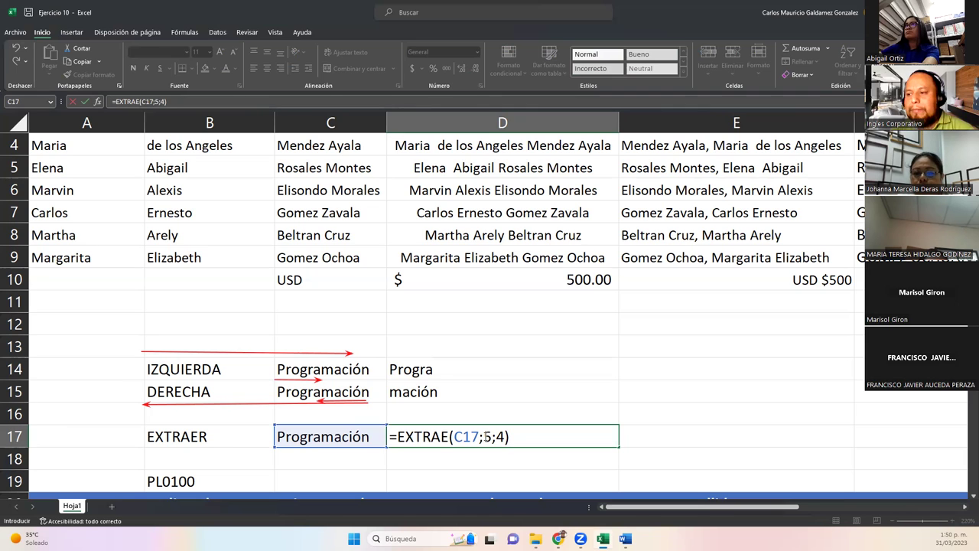
pyautogui.click(485, 436)
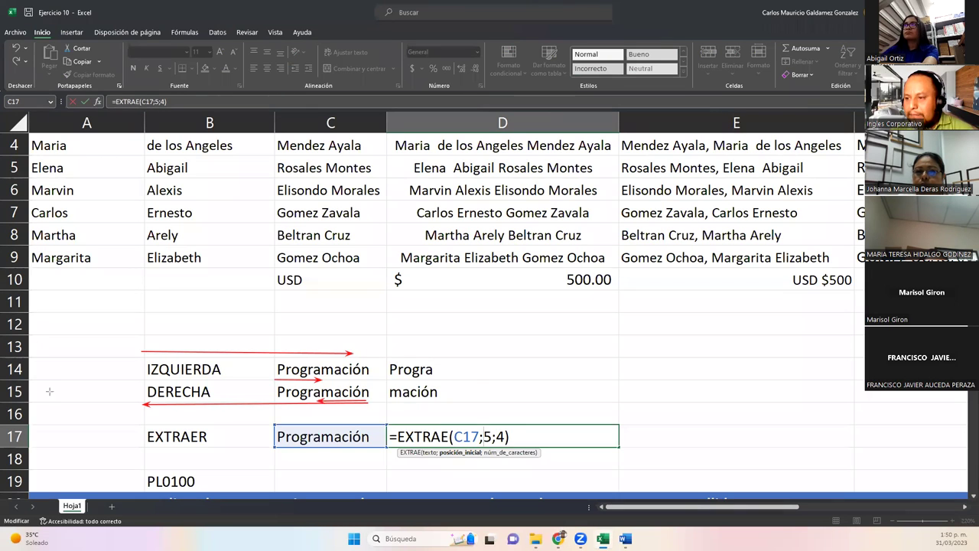
# Draw arrows marking Programación and its extracted letters, then commit =EXTRAE(C17;5;4) showing 'rama'.
pyautogui.moveTo(277, 471)
pyautogui.mouseDown()
pyautogui.moveTo(276, 450)
pyautogui.moveTo(310, 449)
pyautogui.mouseUp()
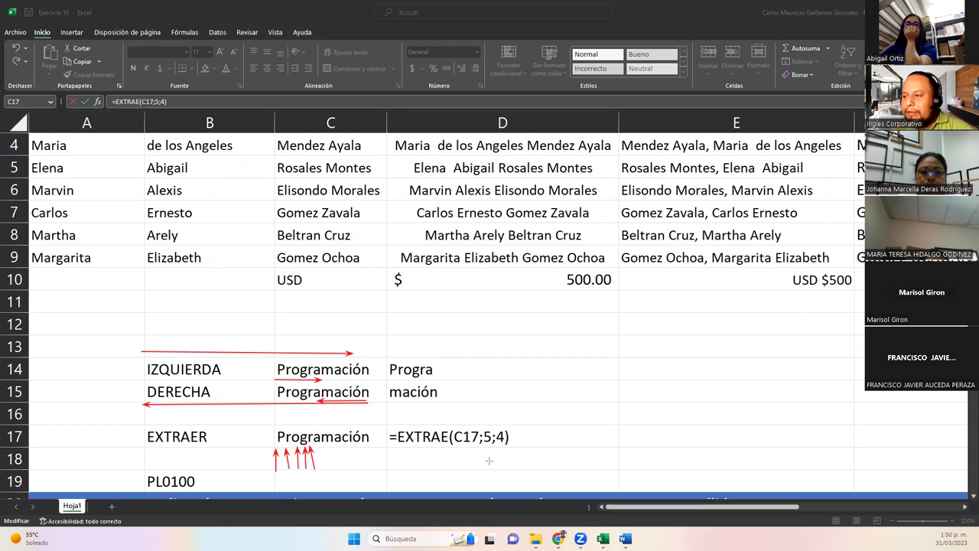
pyautogui.moveTo(482, 447); pyautogui.dragTo(509, 450)
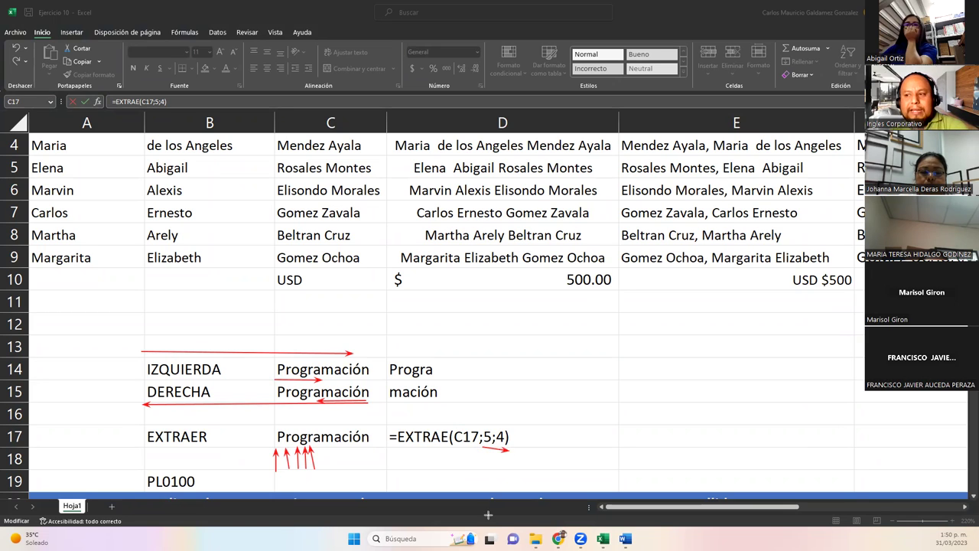
pyautogui.moveTo(310, 416)
pyautogui.mouseDown()
pyautogui.moveTo(311, 426)
pyautogui.moveTo(338, 430)
pyautogui.mouseUp()
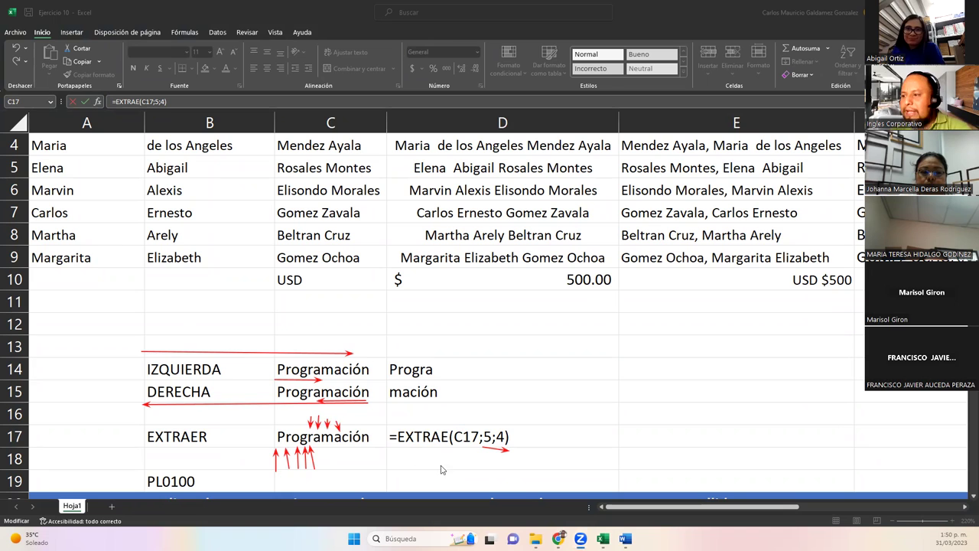
pyautogui.doubleClick(483, 436)
pyautogui.press('Return')
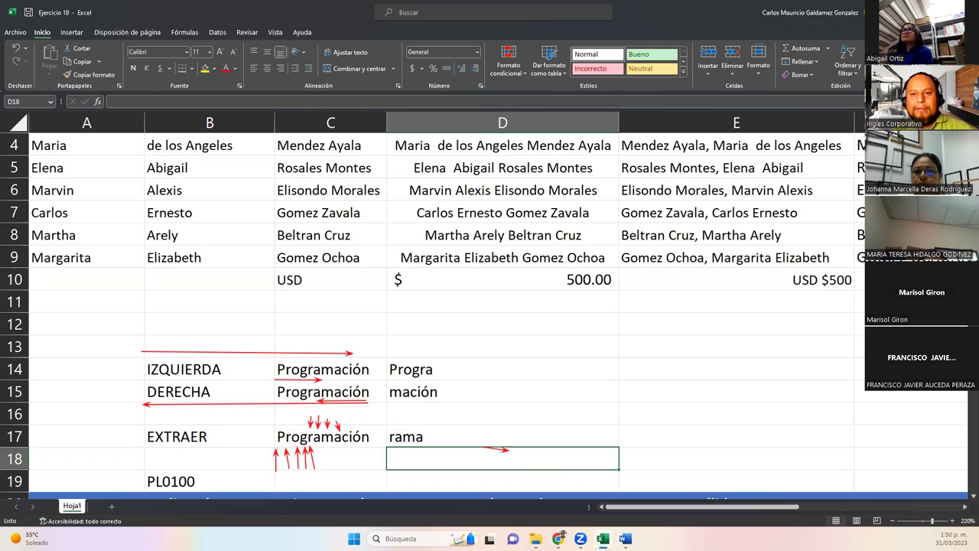
pyautogui.press('Escape')
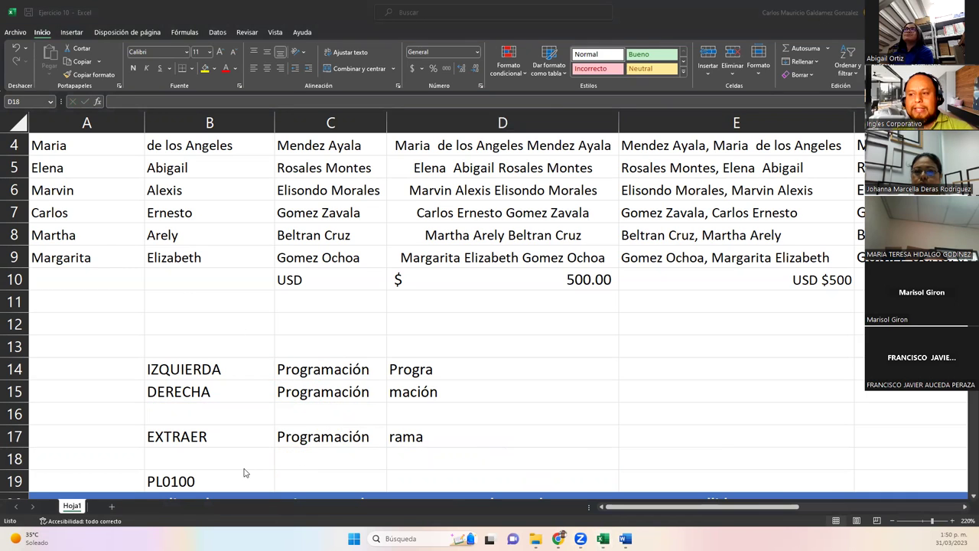
pyautogui.click(241, 433)
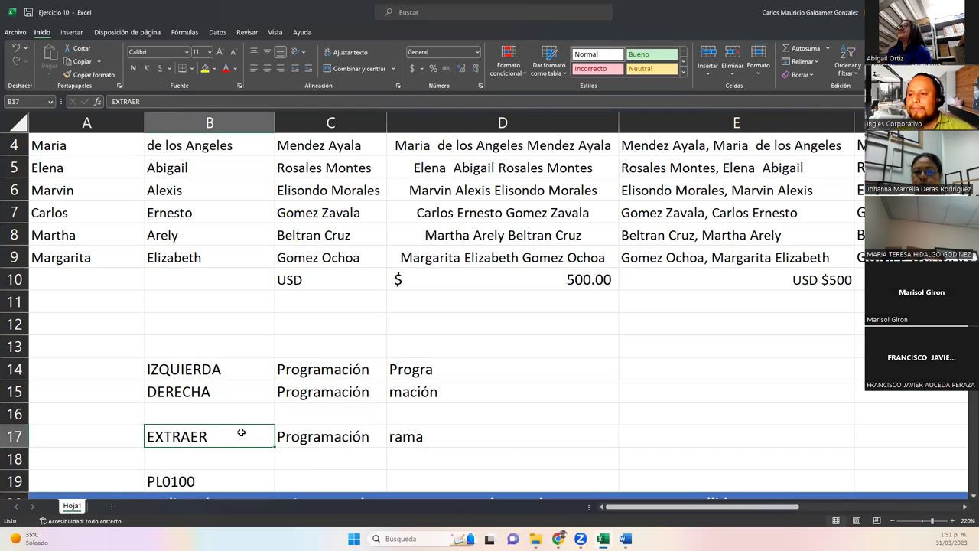
pyautogui.doubleClick(407, 437)
pyautogui.click(521, 436)
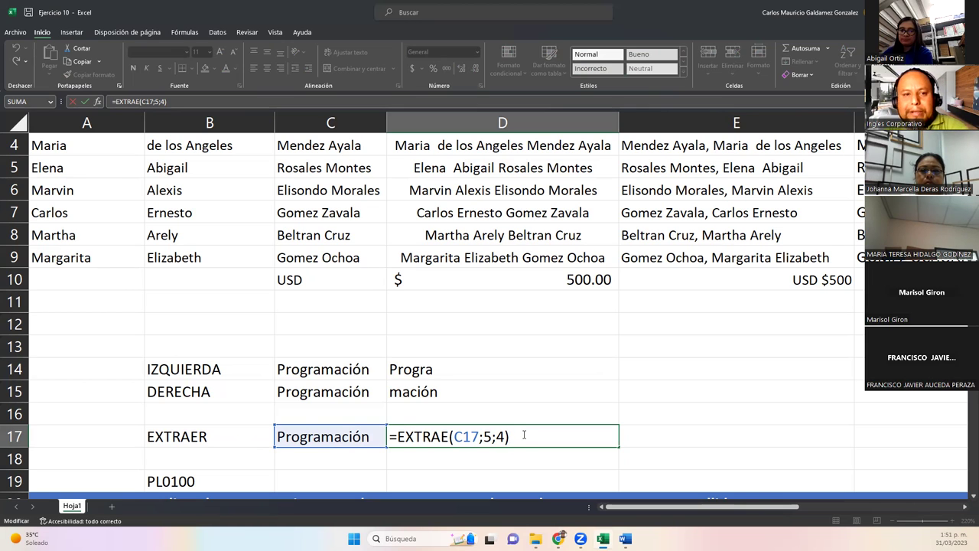
pyautogui.press('Return')
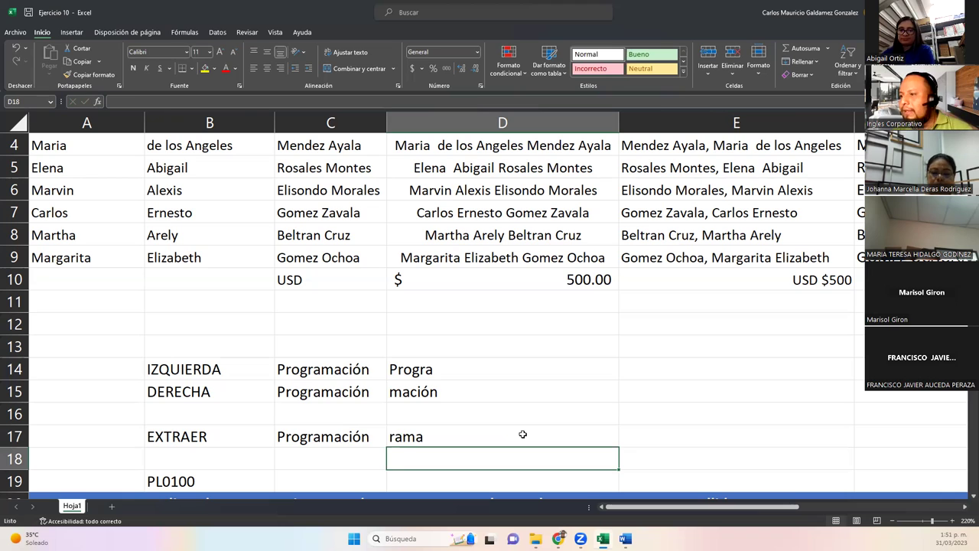
pyautogui.click(339, 306)
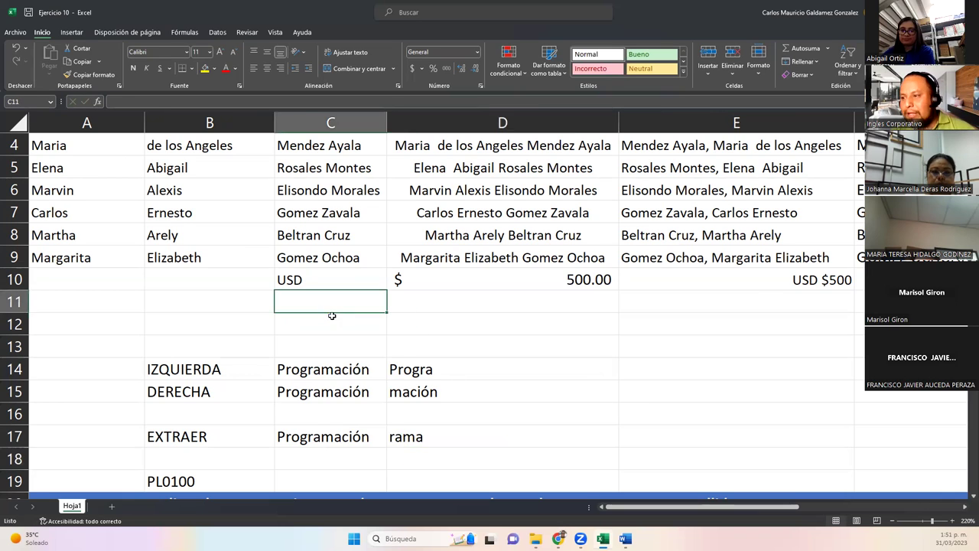
pyautogui.scroll(-2, 332, 316)
pyautogui.scroll(-5, 332, 316)
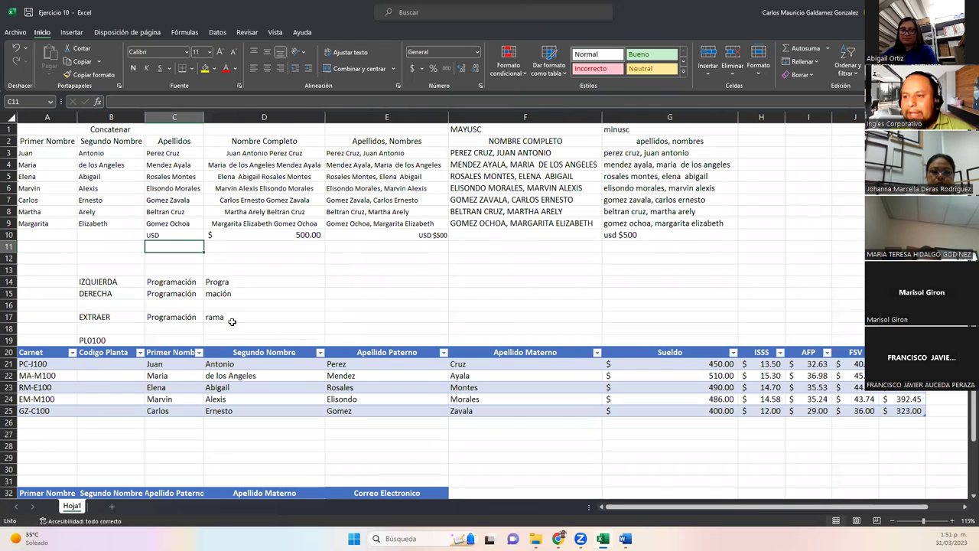
pyautogui.moveTo(27, 128); pyautogui.dragTo(570, 235)
pyautogui.click(360, 261)
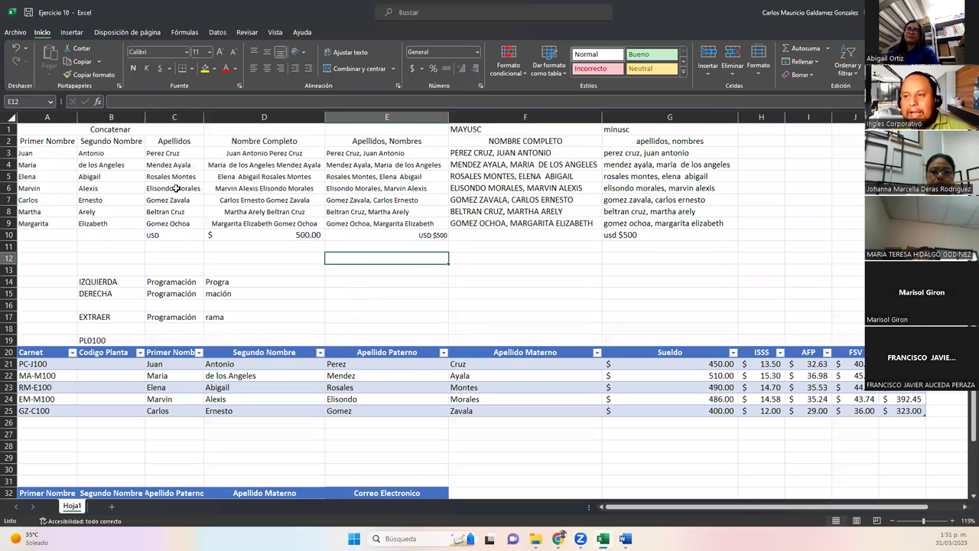
pyautogui.moveTo(78, 117); pyautogui.dragTo(79, 117)
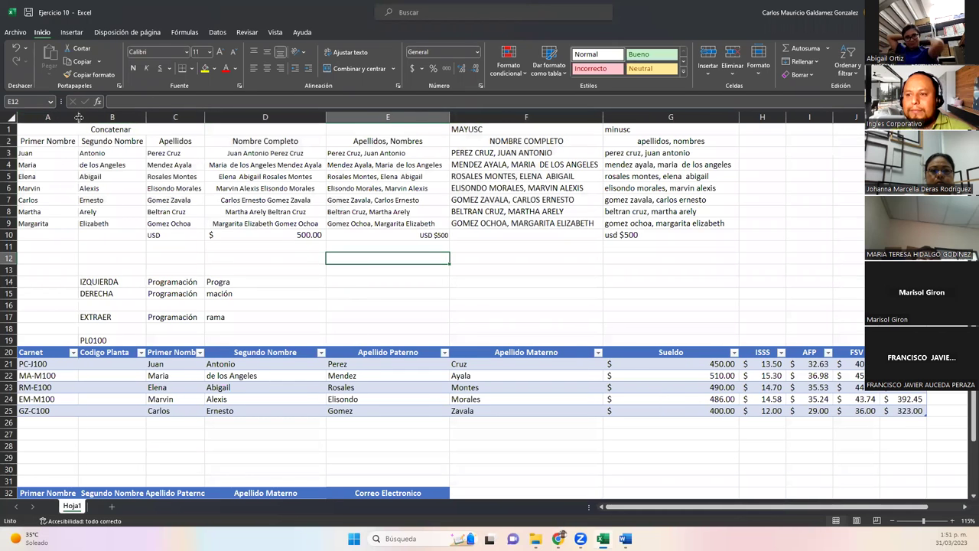
pyautogui.moveTo(35, 375); pyautogui.dragTo(42, 417)
pyautogui.moveTo(46, 376); pyautogui.dragTo(53, 413)
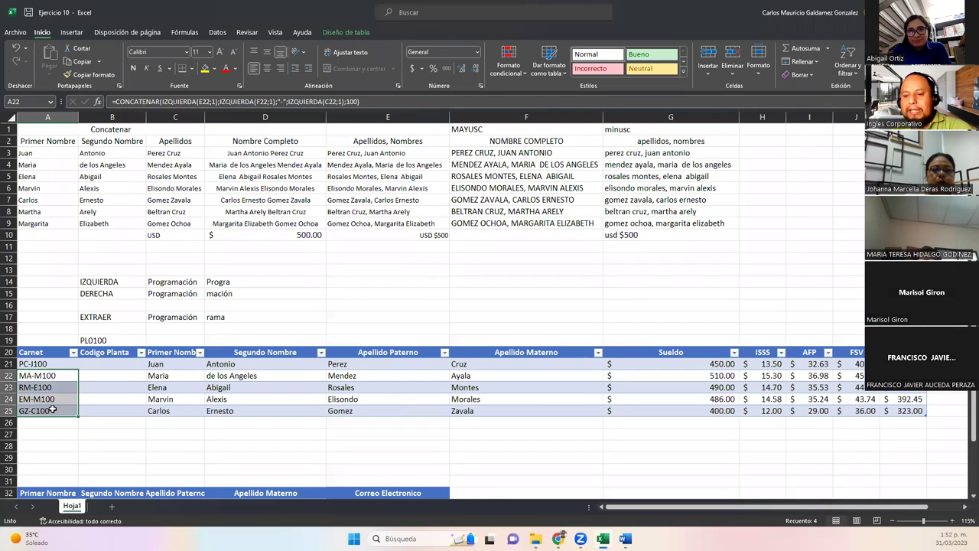
pyautogui.press('Delete')
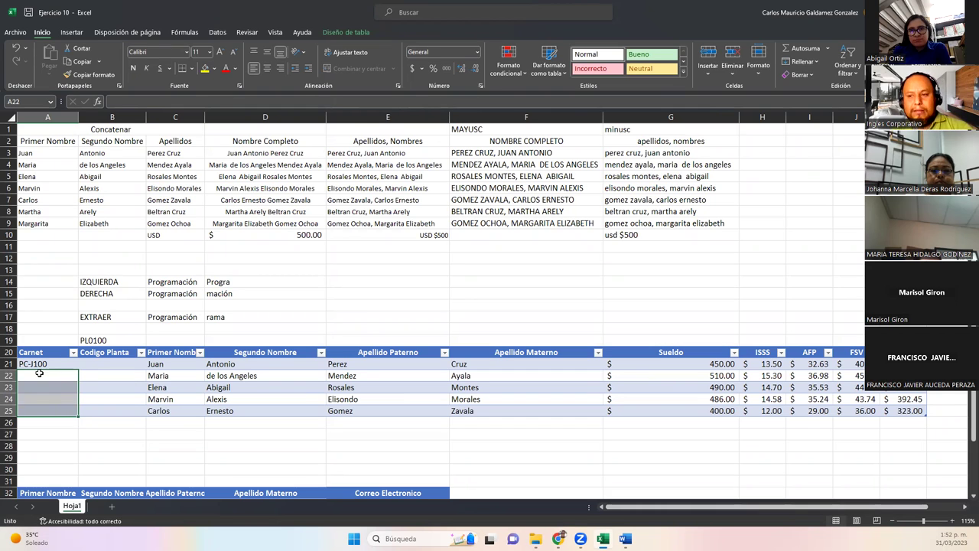
pyautogui.hotkey('ctrl', 'z')
pyautogui.click(46, 383)
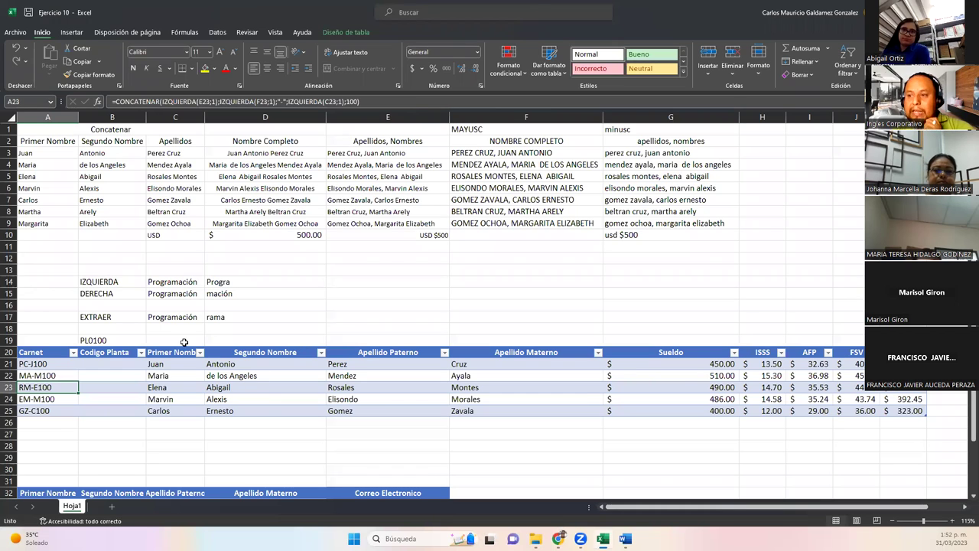
pyautogui.moveTo(177, 364); pyautogui.dragTo(461, 413)
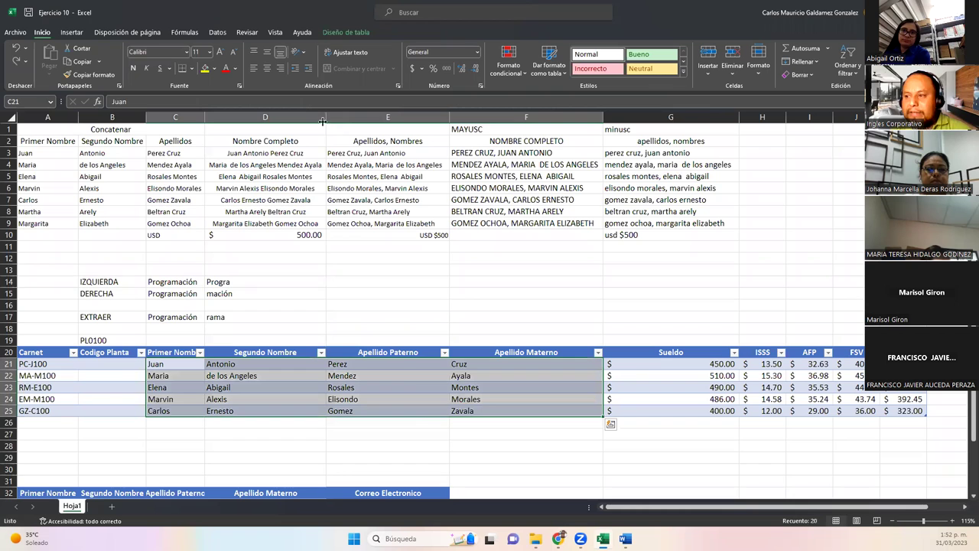
pyautogui.click(375, 425)
pyautogui.scroll(-2, 376, 436)
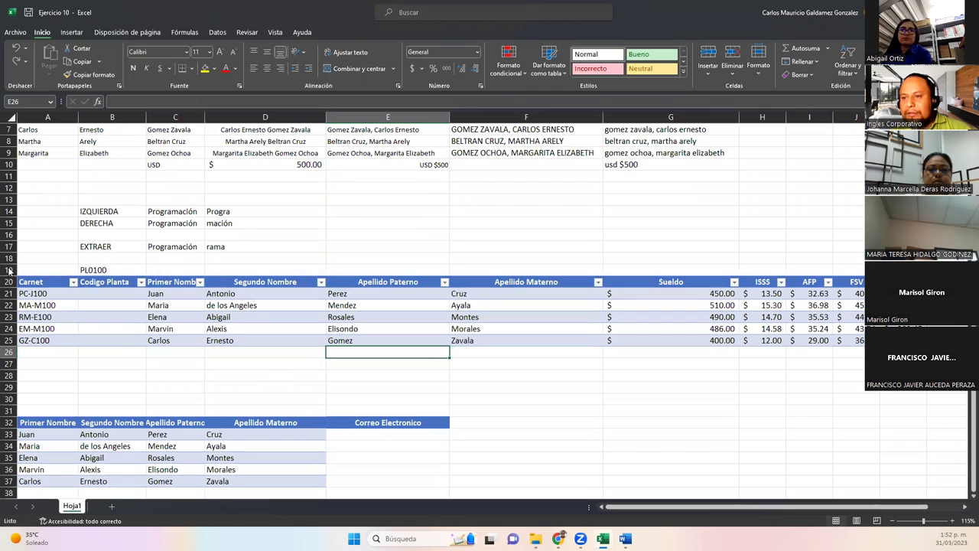
pyautogui.press('super+shift+s')
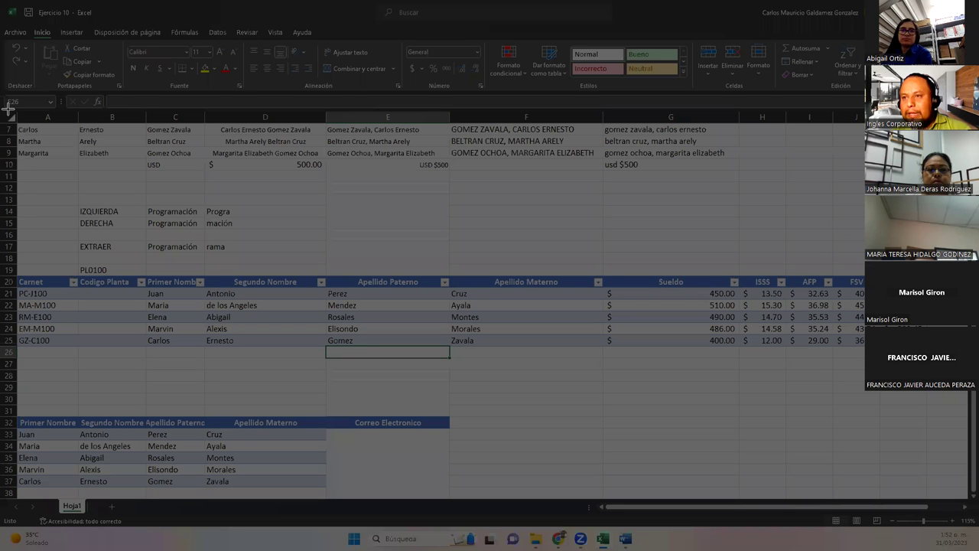
pyautogui.moveTo(7, 107); pyautogui.dragTo(946, 497)
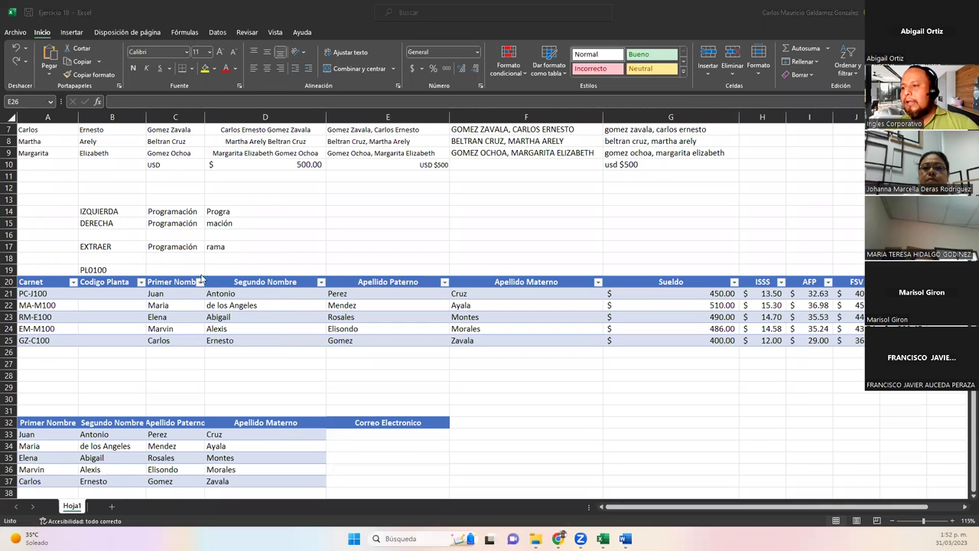
pyautogui.click(38, 295)
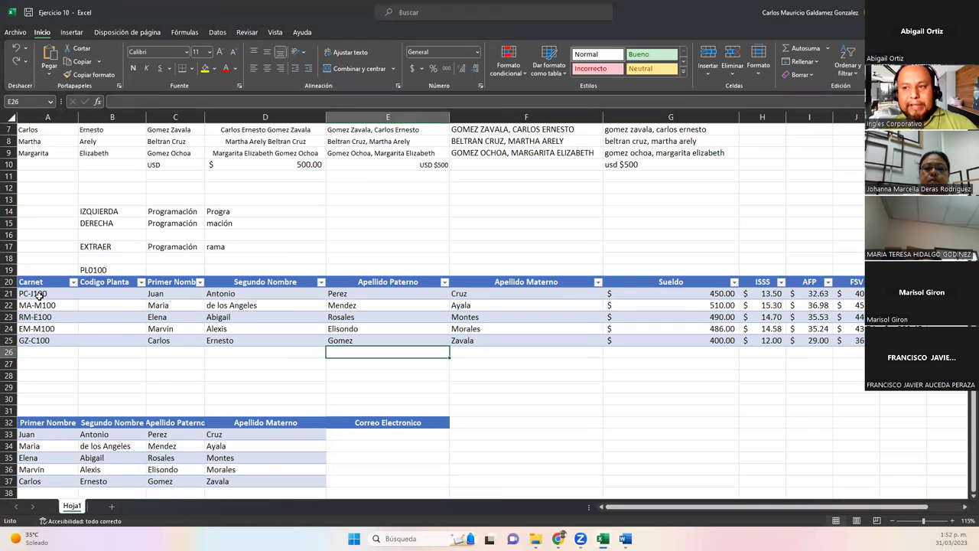
pyautogui.click(39, 294)
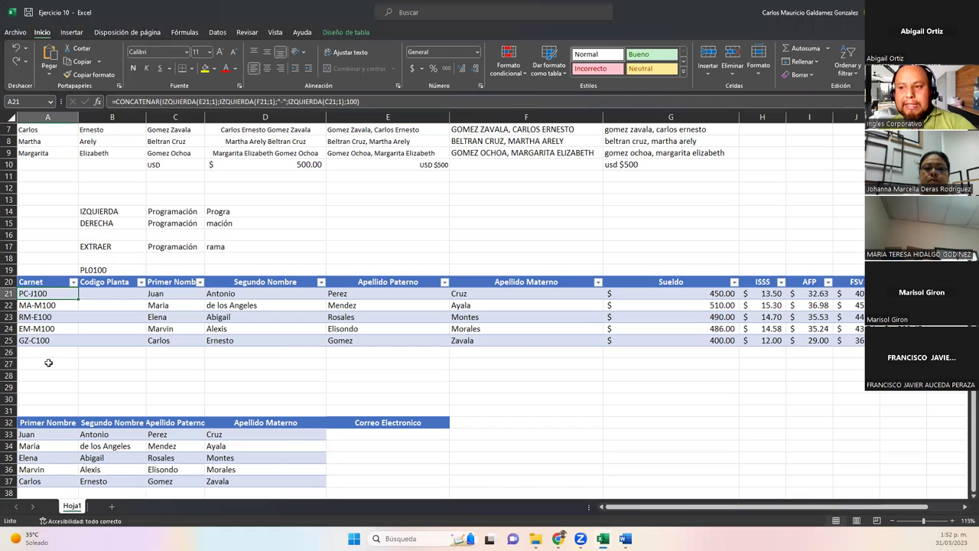
pyautogui.press('F2')
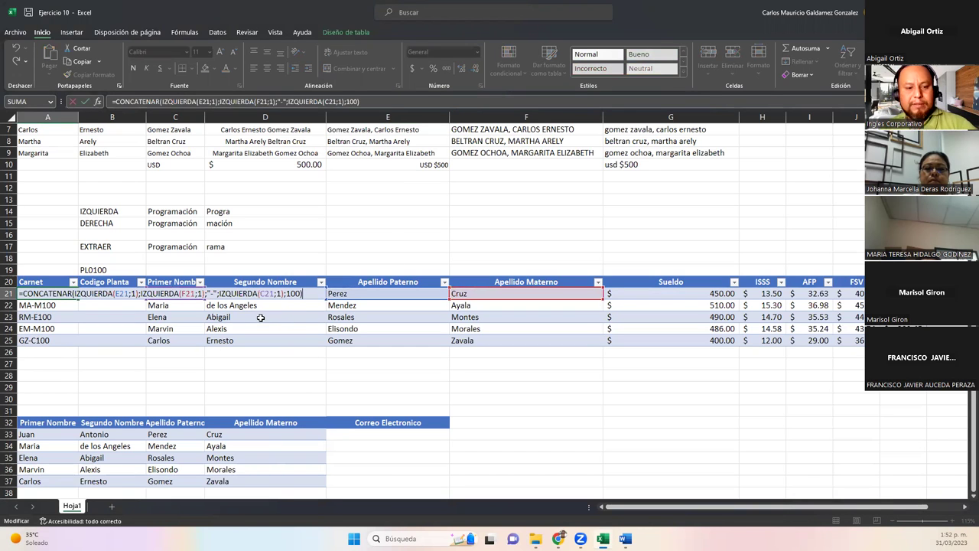
pyautogui.click(57, 295)
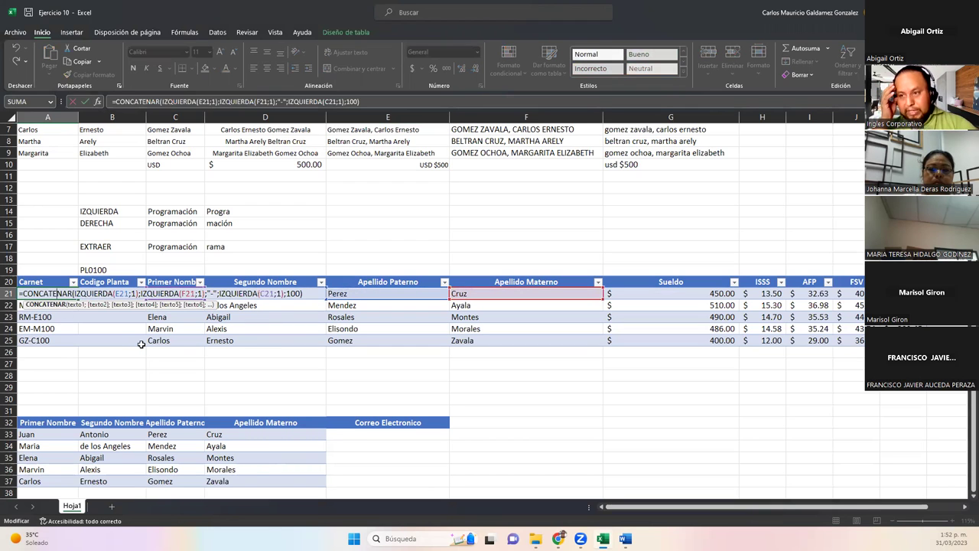
pyautogui.press('Escape')
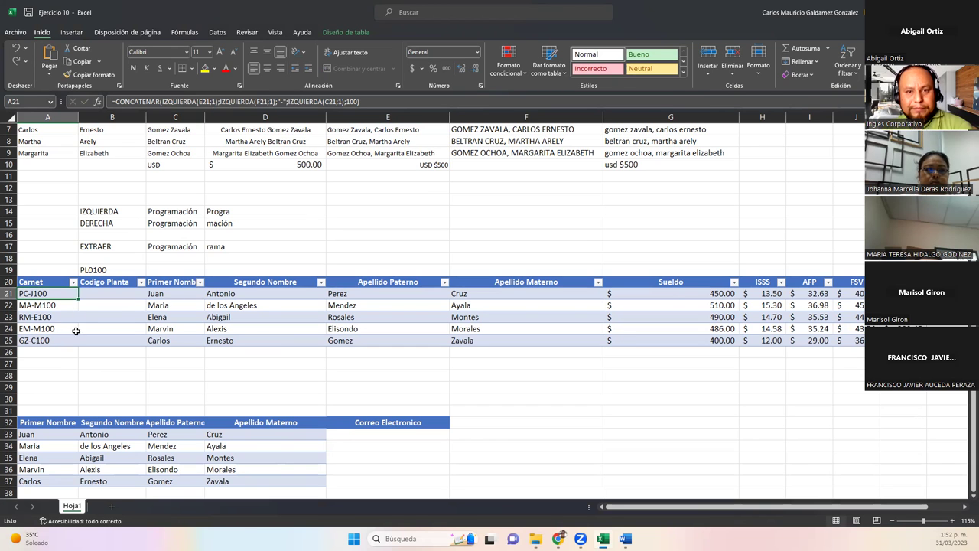
pyautogui.scroll(3, 70, 327)
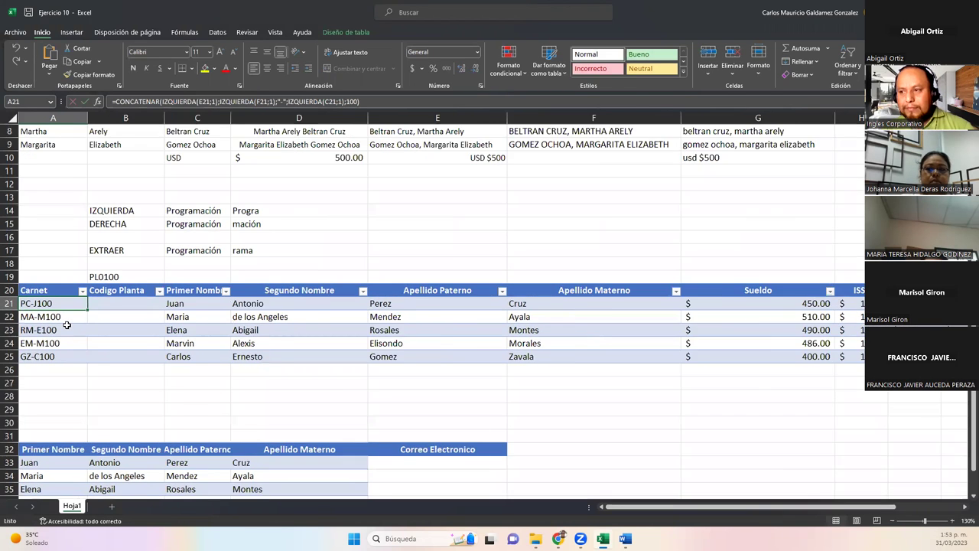
pyautogui.scroll(-4, 284, 365)
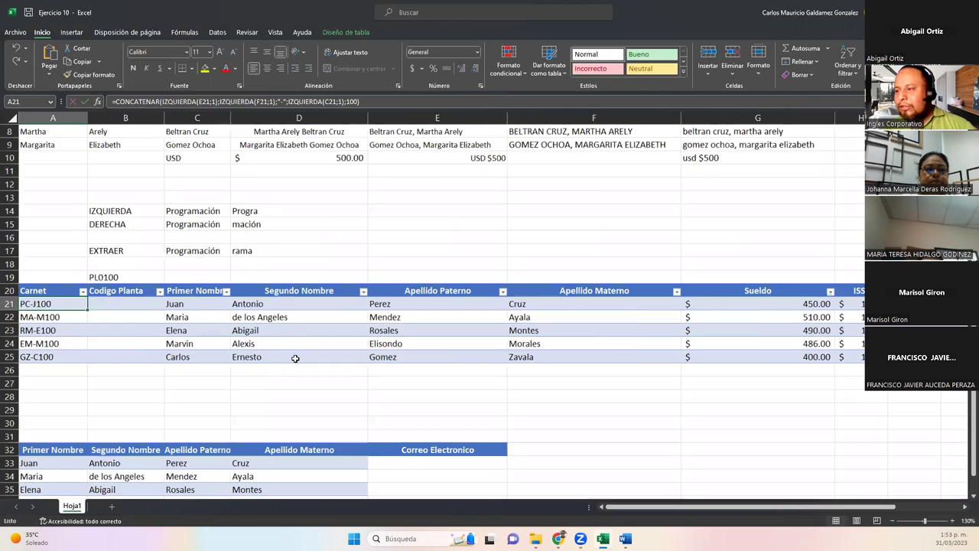
# Enter the rates 3% in H19, 7.25% in I19 and 9% in J19.
pyautogui.click(660, 322)
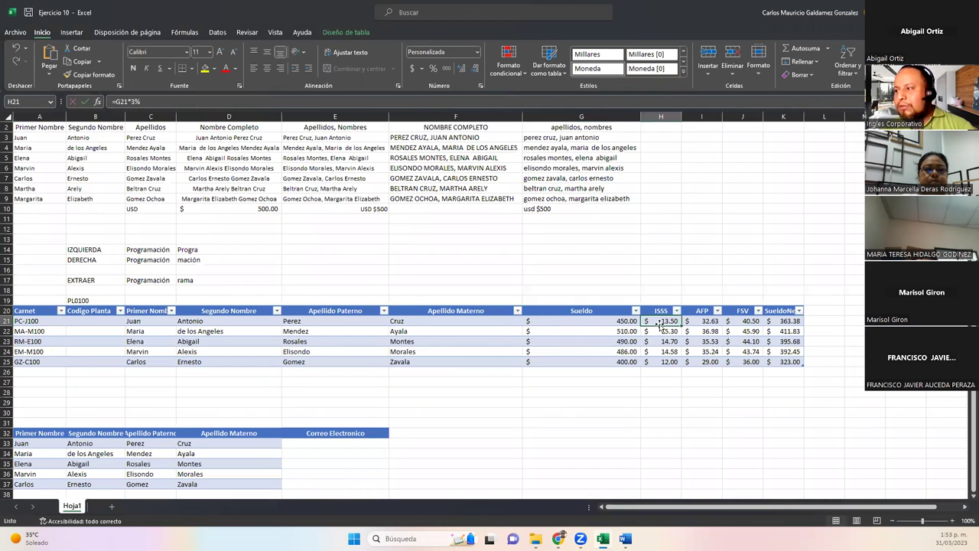
pyautogui.click(701, 324)
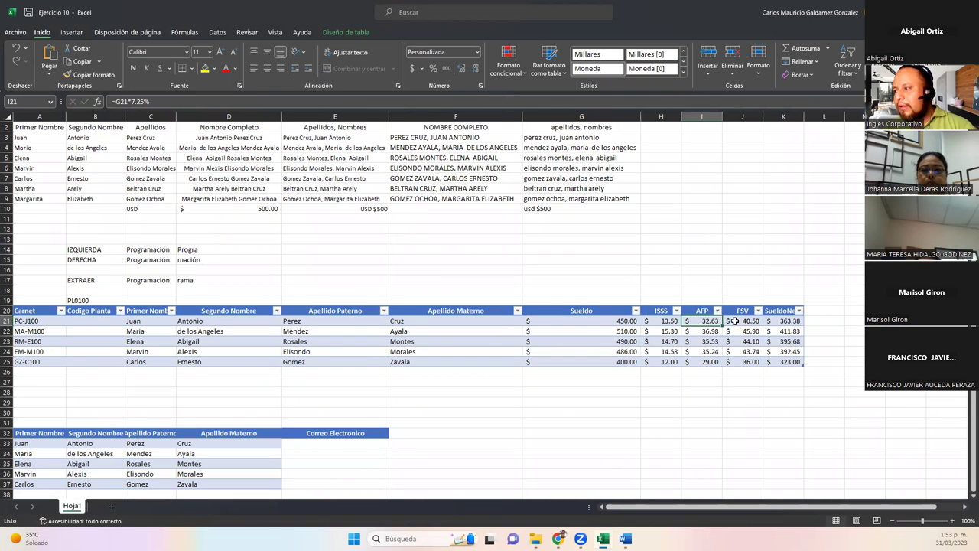
pyautogui.click(672, 322)
pyautogui.click(699, 322)
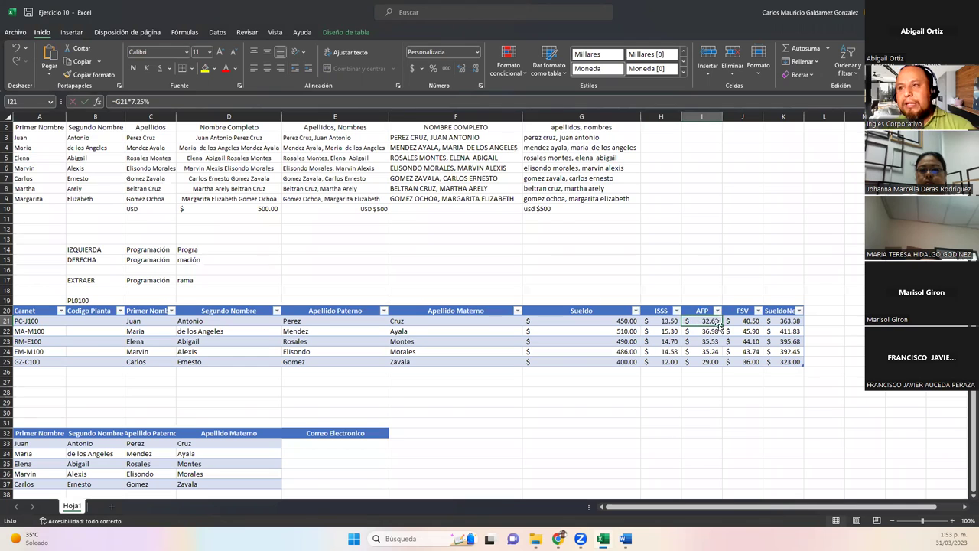
pyautogui.click(668, 301)
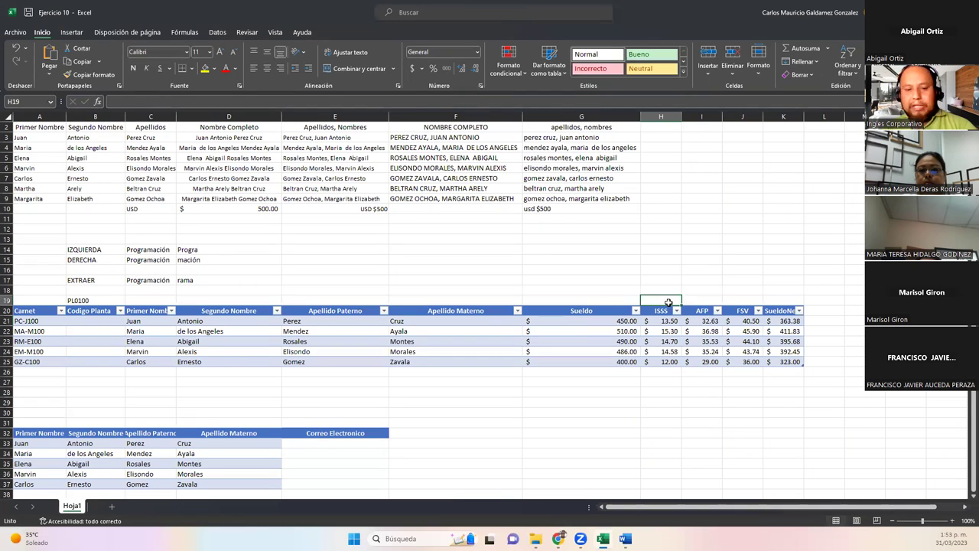
pyautogui.write('3%')
pyautogui.press('Tab')
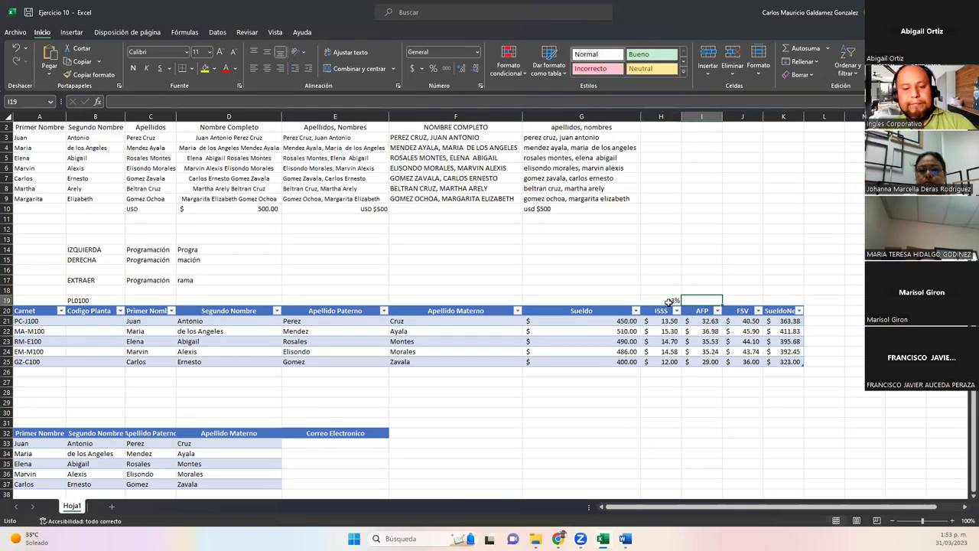
pyautogui.write('7')
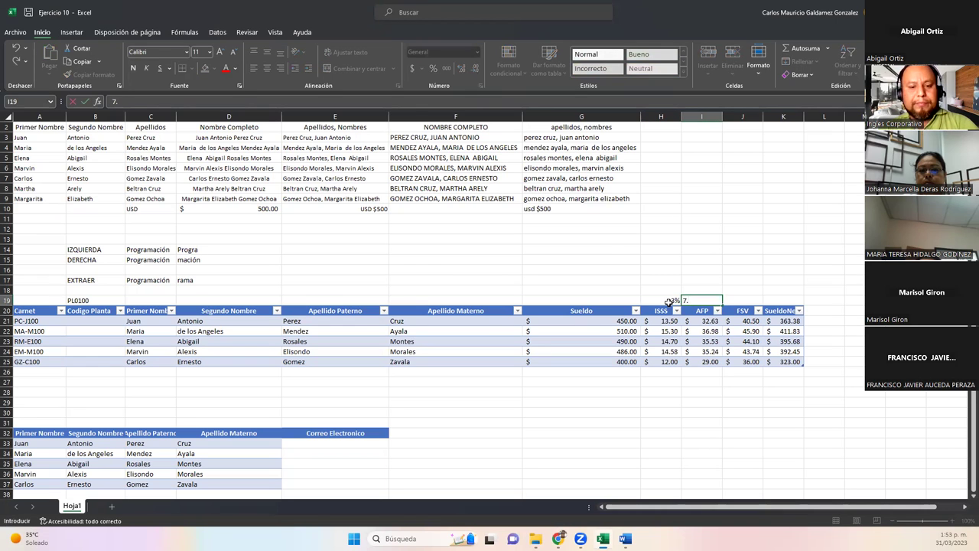
pyautogui.write('.25%')
pyautogui.press('Tab')
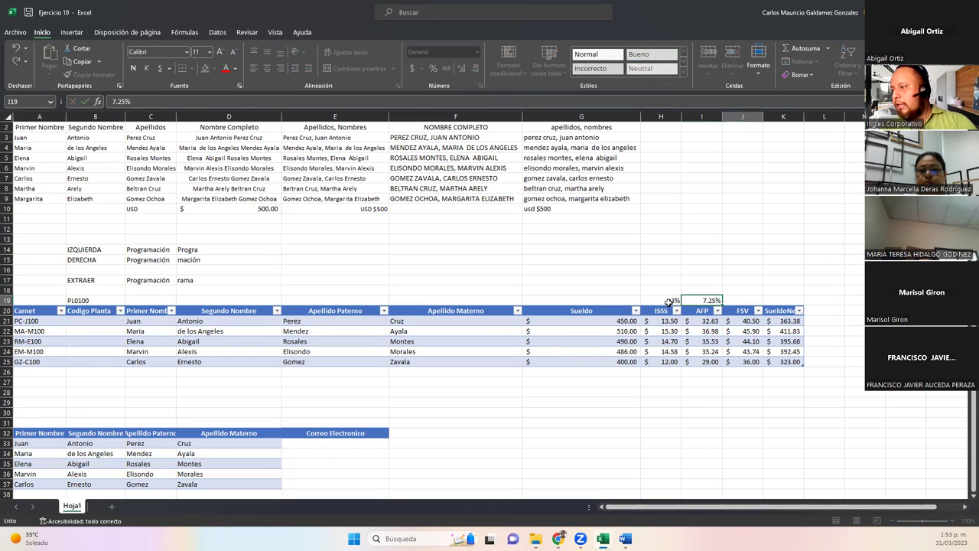
pyautogui.press('Down')
pyautogui.press('Down')
pyautogui.press('Up')
pyautogui.press('Up')
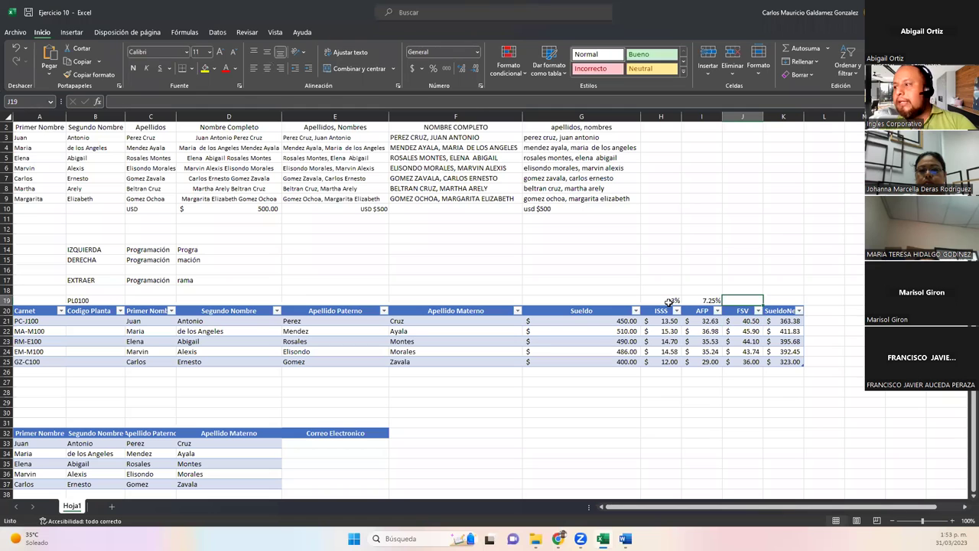
pyautogui.write('9')
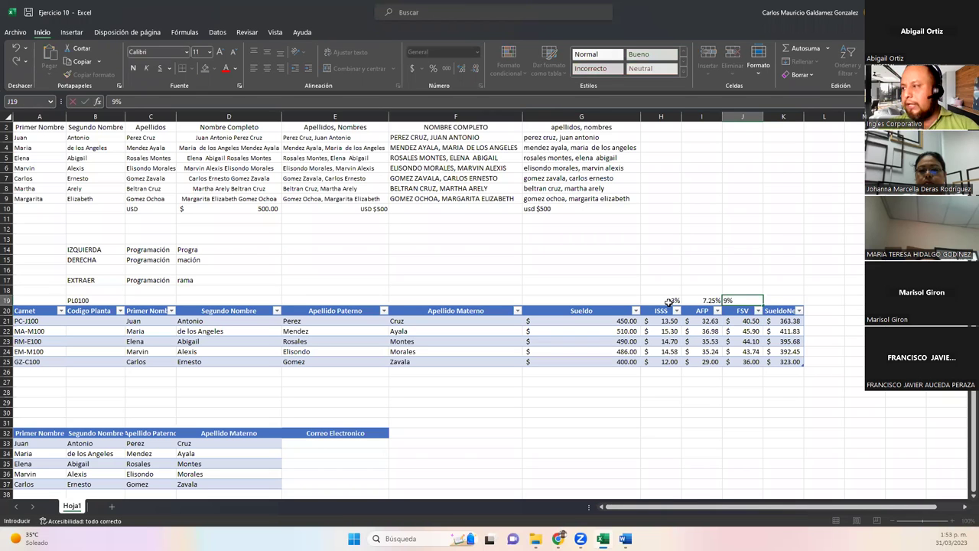
pyautogui.press('Down')
pyautogui.press('Down')
# Recommit the net salary formula in K21 and return to the Carnet formula in A21.
pyautogui.press('Right')
pyautogui.press('F2')
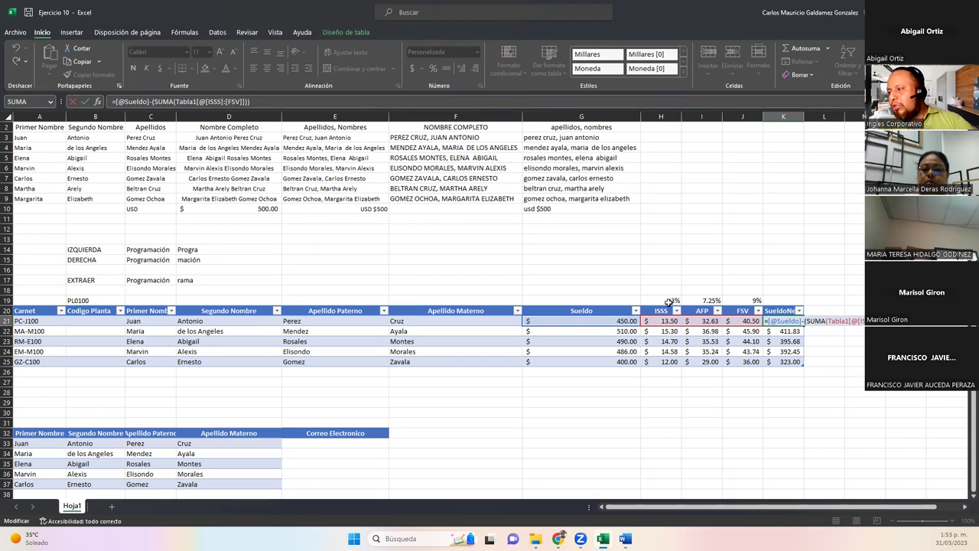
pyautogui.press('Return')
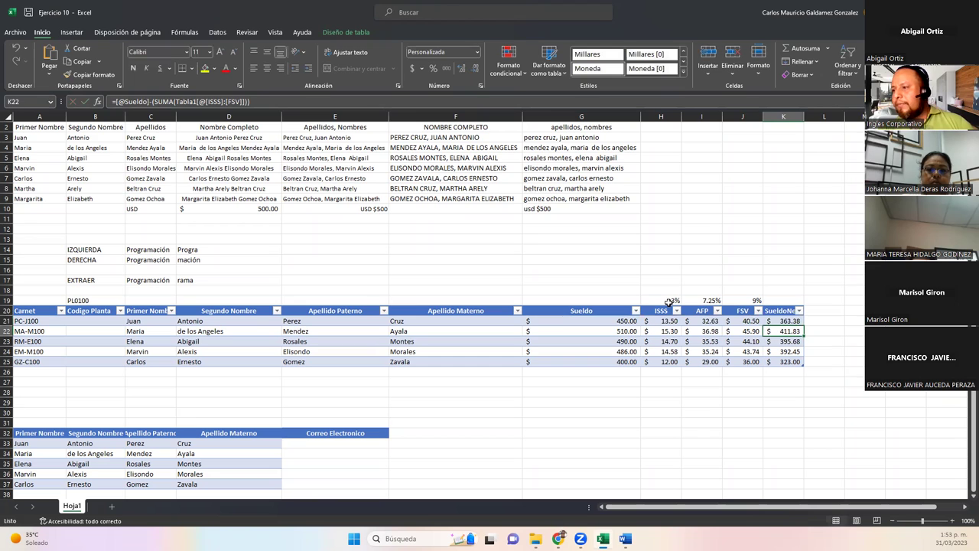
pyautogui.press('Up')
pyautogui.press('Left')
pyautogui.press('Left')
pyautogui.press('Left')
pyautogui.press('Left')
pyautogui.press('Left')
pyautogui.press('Left')
pyautogui.press('Left')
pyautogui.press('Left')
pyautogui.press('Left')
pyautogui.press('Left')
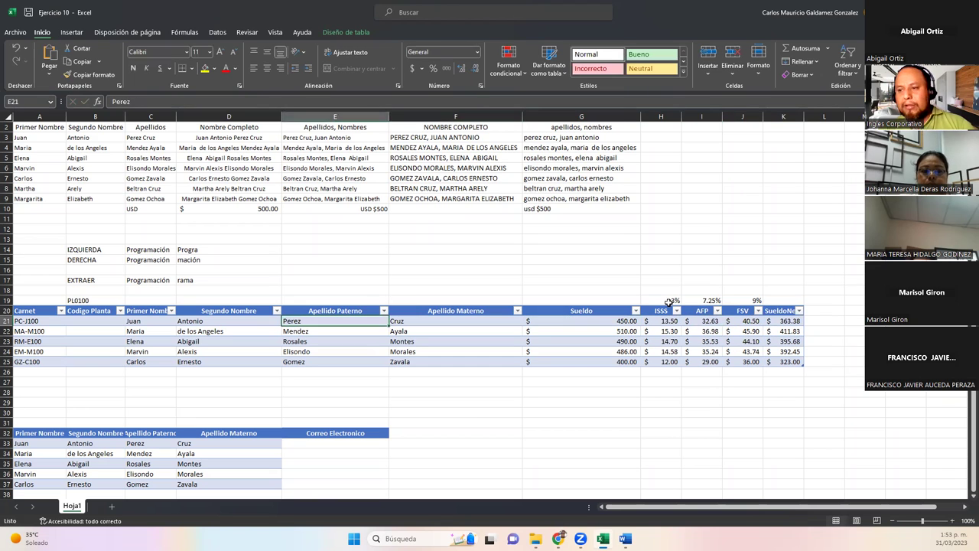
pyautogui.press('Down')
pyautogui.press('Down')
pyautogui.press('Down')
pyautogui.press('Down')
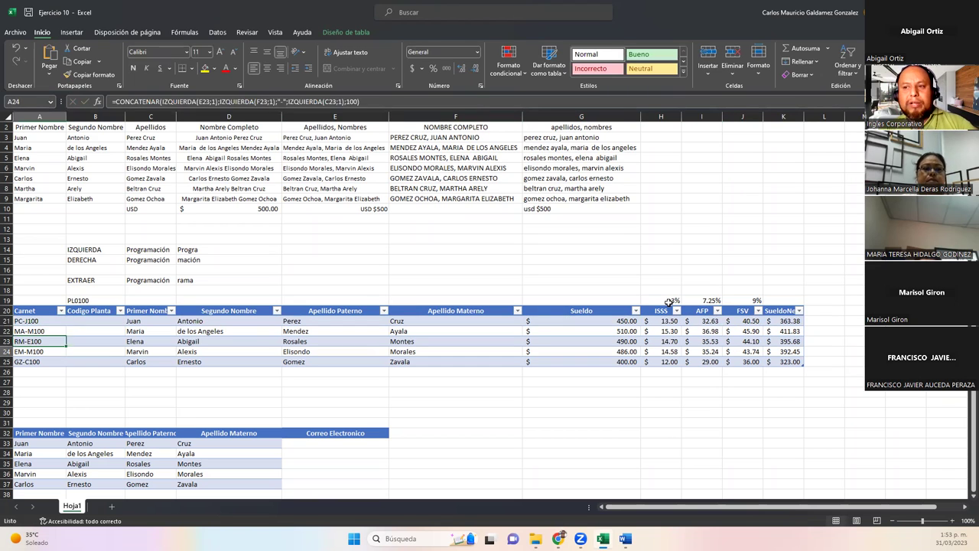
pyautogui.press('Right')
pyautogui.press('Up')
pyautogui.press('Up')
pyautogui.press('Up')
pyautogui.press('Up')
pyautogui.press('Left')
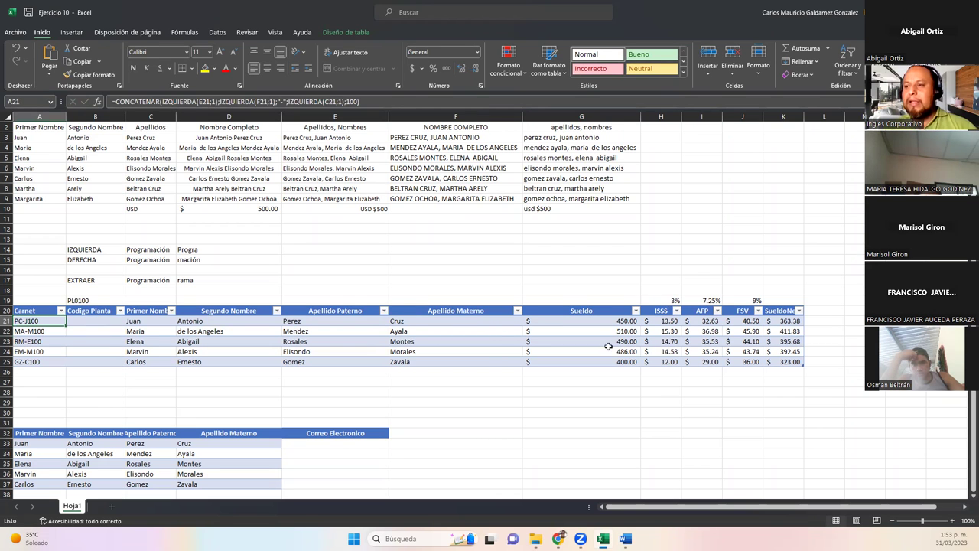
pyautogui.scroll(4, 158, 350)
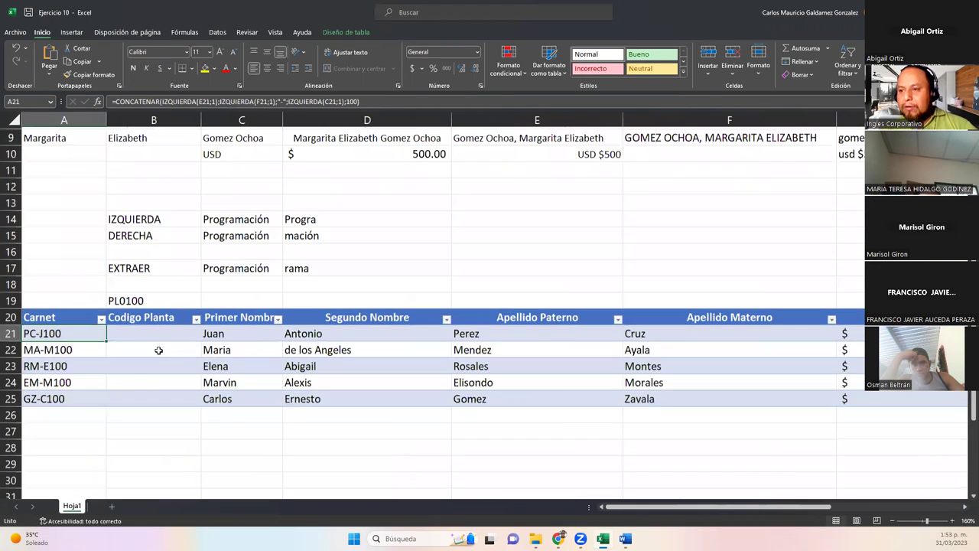
pyautogui.scroll(3, 159, 350)
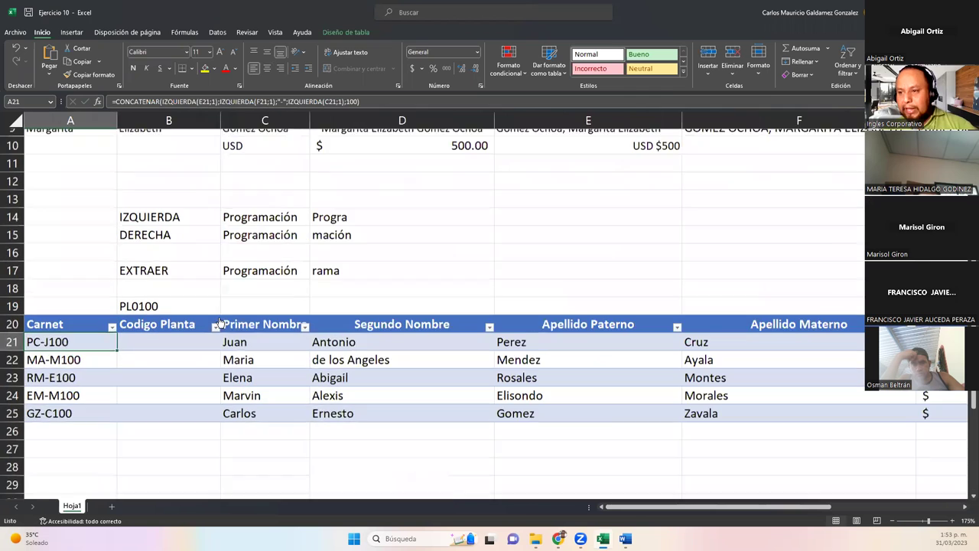
pyautogui.click(293, 335)
pyautogui.click(389, 329)
pyautogui.click(581, 336)
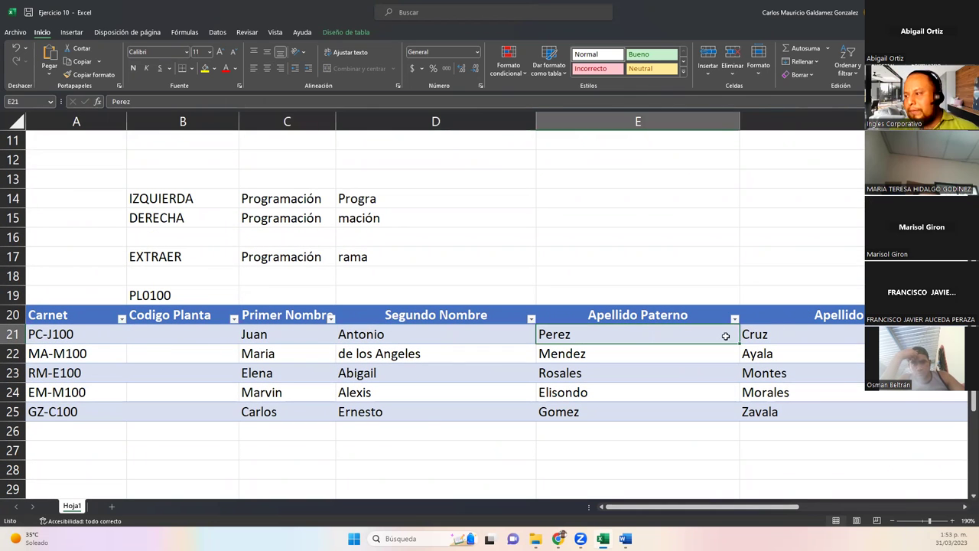
pyautogui.click(780, 336)
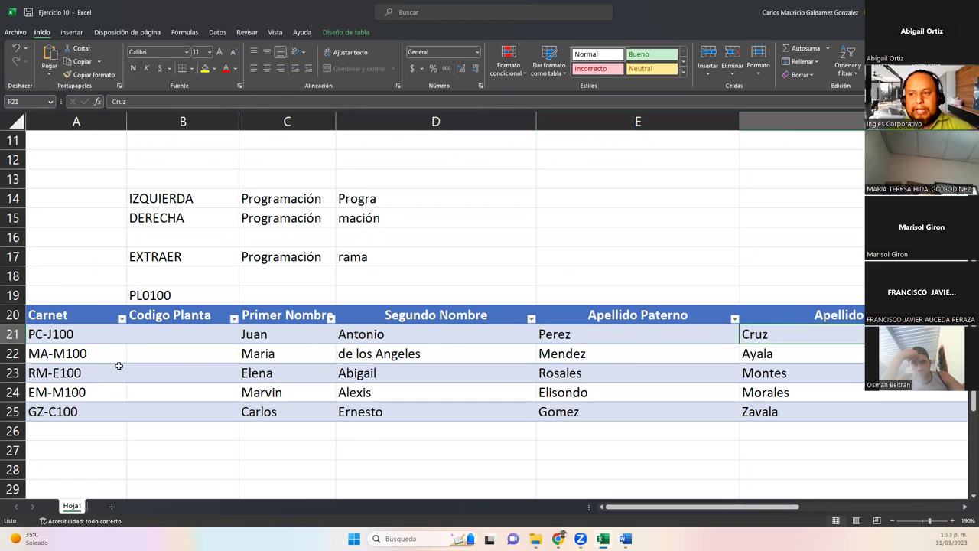
pyautogui.click(101, 337)
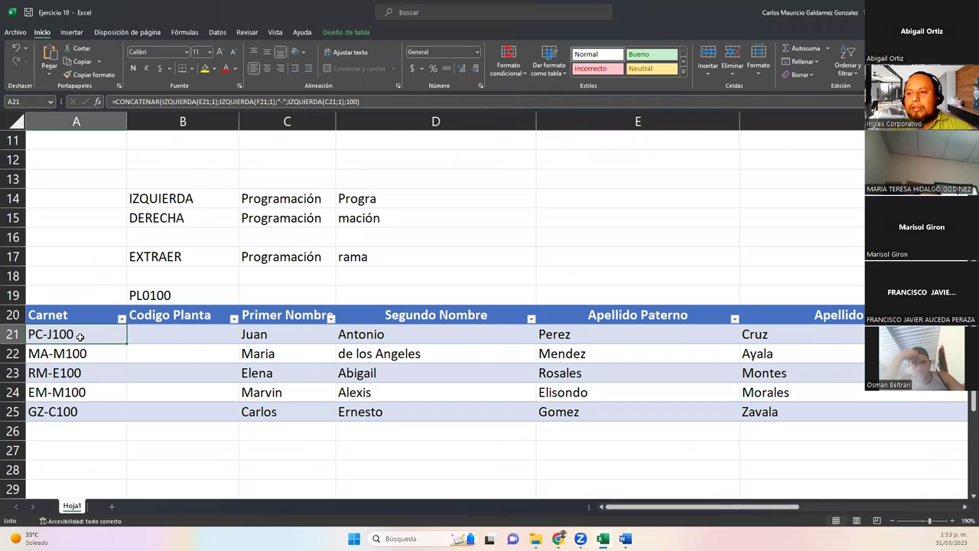
pyautogui.doubleClick(79, 336)
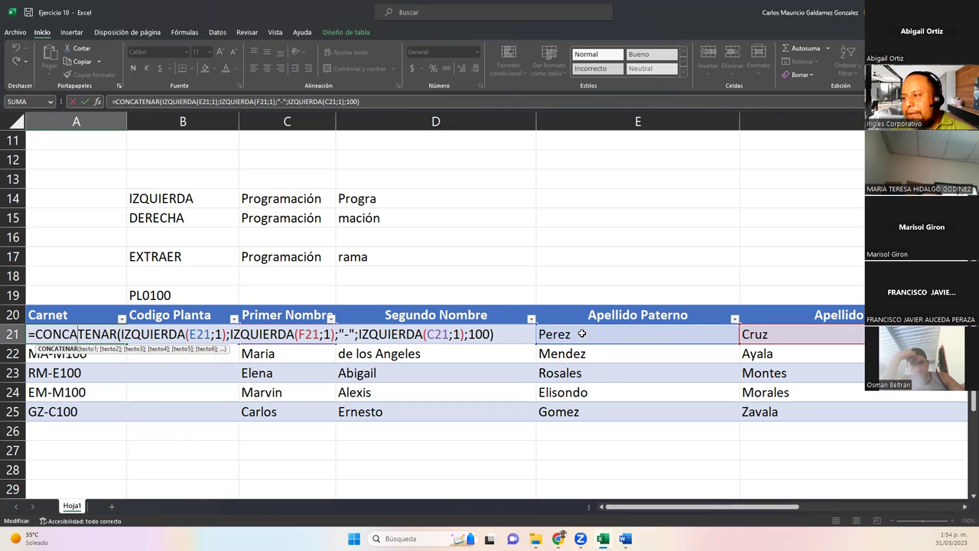
# Recheck the surname and first-name cells, then reopen A21's CONCATENAR formula for editing.
pyautogui.click(754, 334)
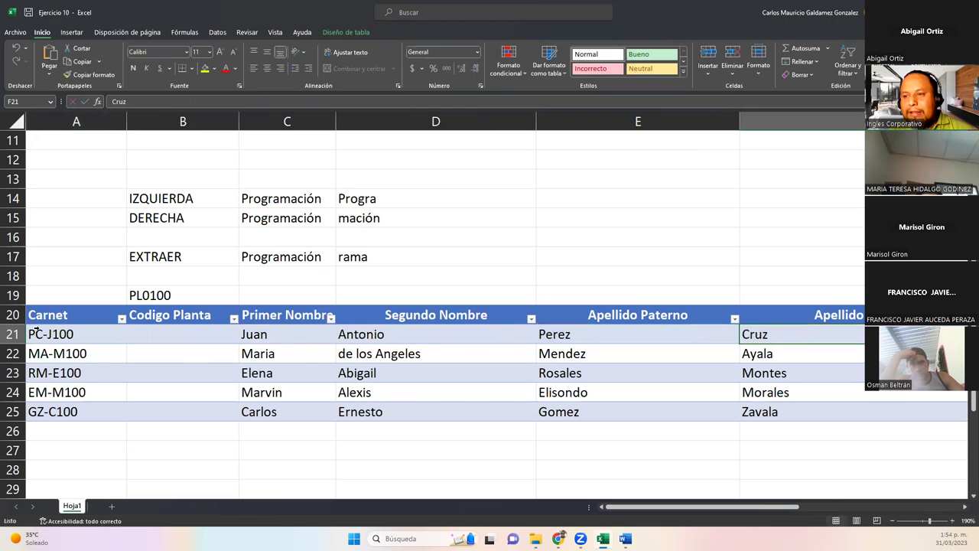
pyautogui.click(28, 334)
pyautogui.click(545, 335)
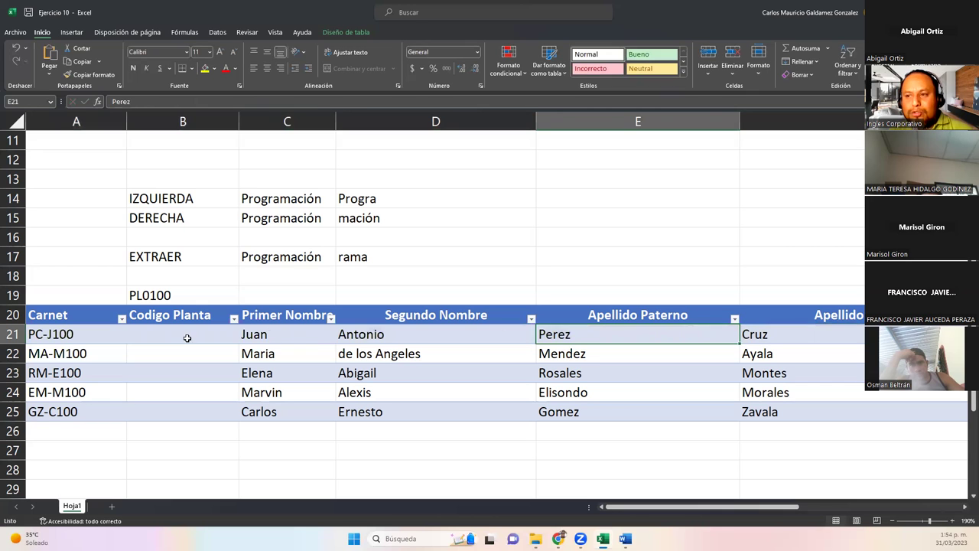
pyautogui.click(77, 334)
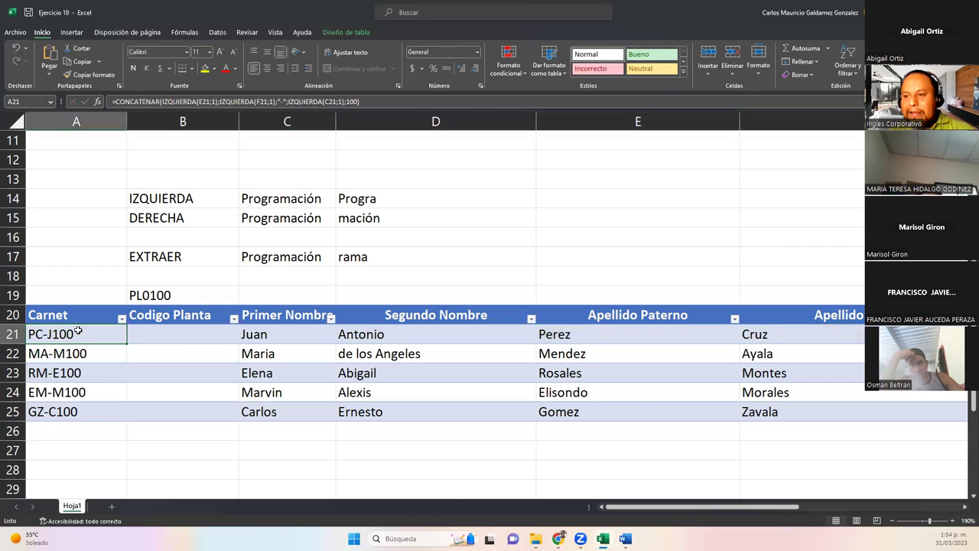
pyautogui.doubleClick(78, 334)
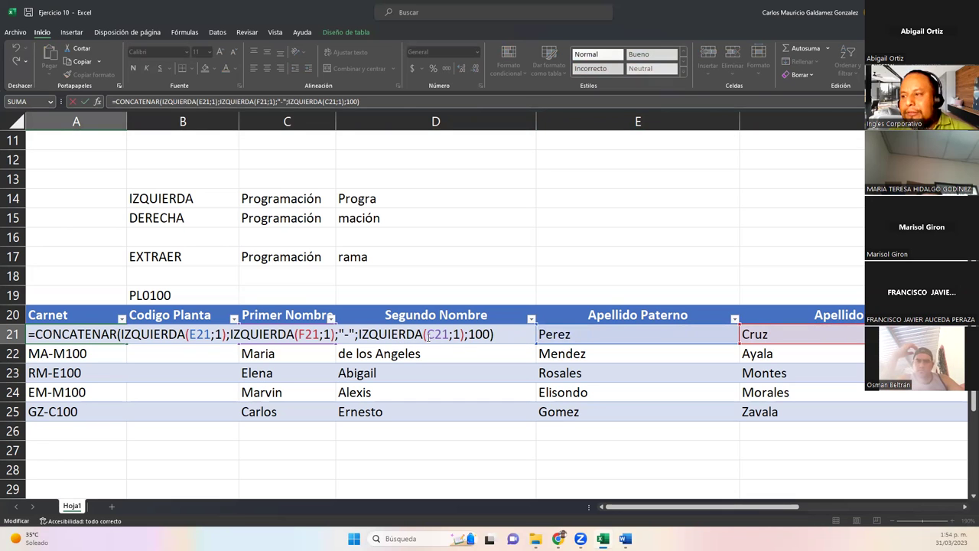
pyautogui.press('Return')
pyautogui.click(266, 334)
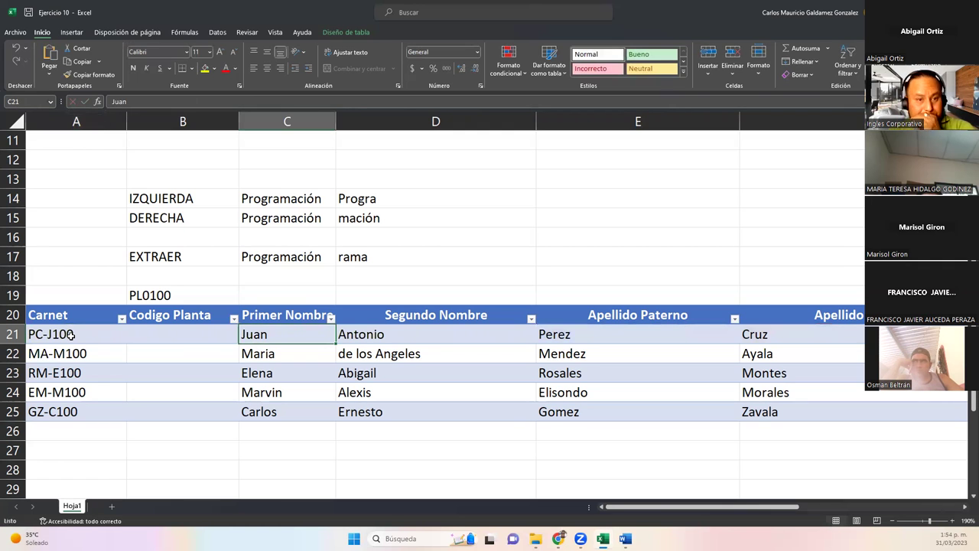
pyautogui.click(70, 334)
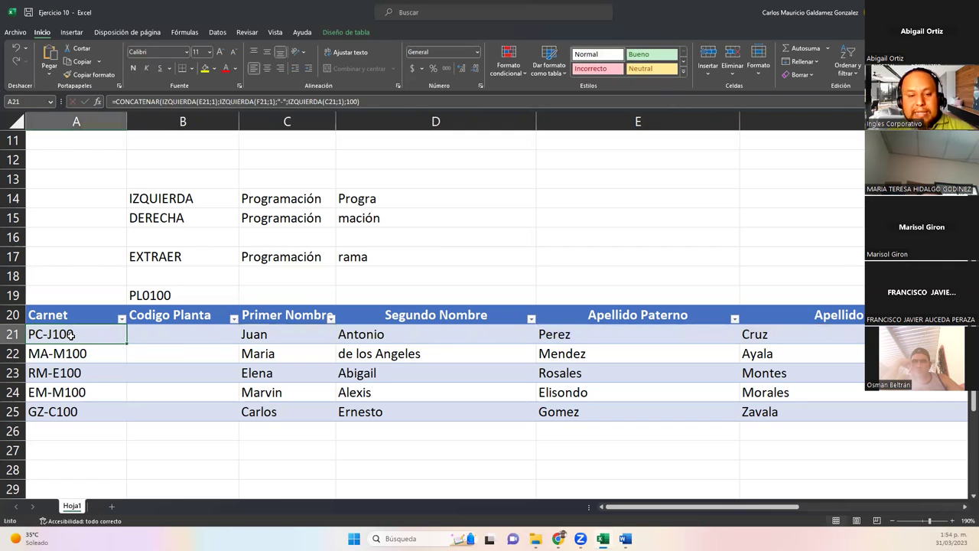
pyautogui.doubleClick(70, 335)
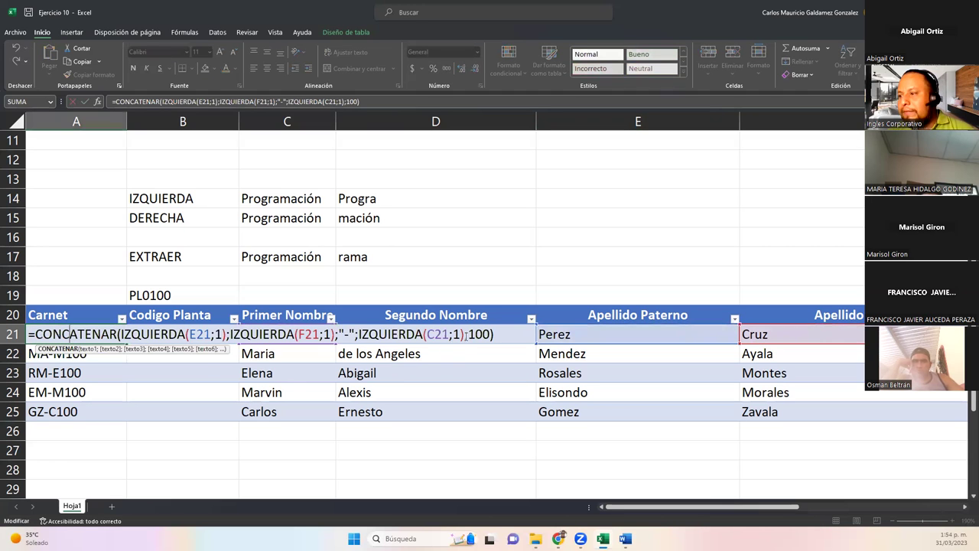
# Replace the fixed 100 in A21 with ALEATORIO.ENTRE(100;999) and fill it down the Carnet column.
pyautogui.moveTo(470, 335); pyautogui.dragTo(492, 334)
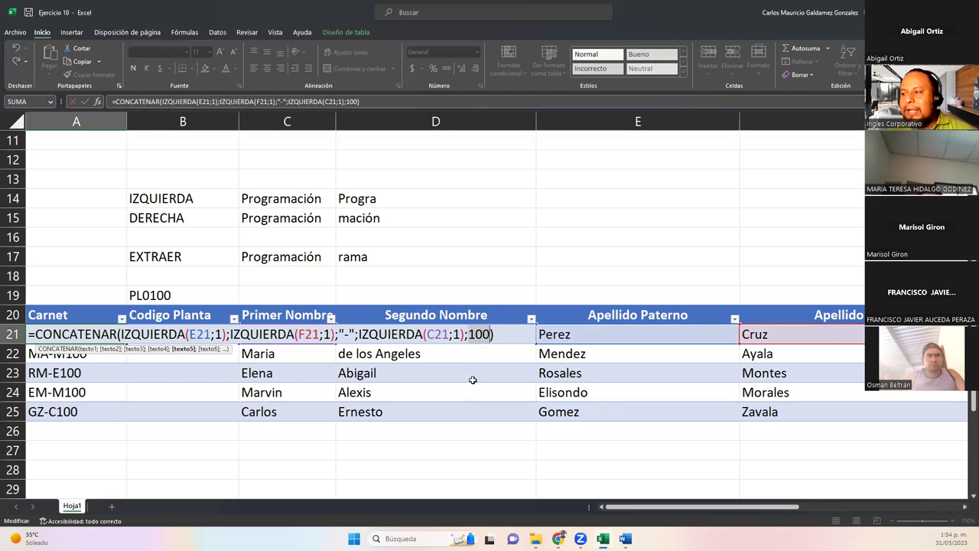
pyautogui.write('aleaot')
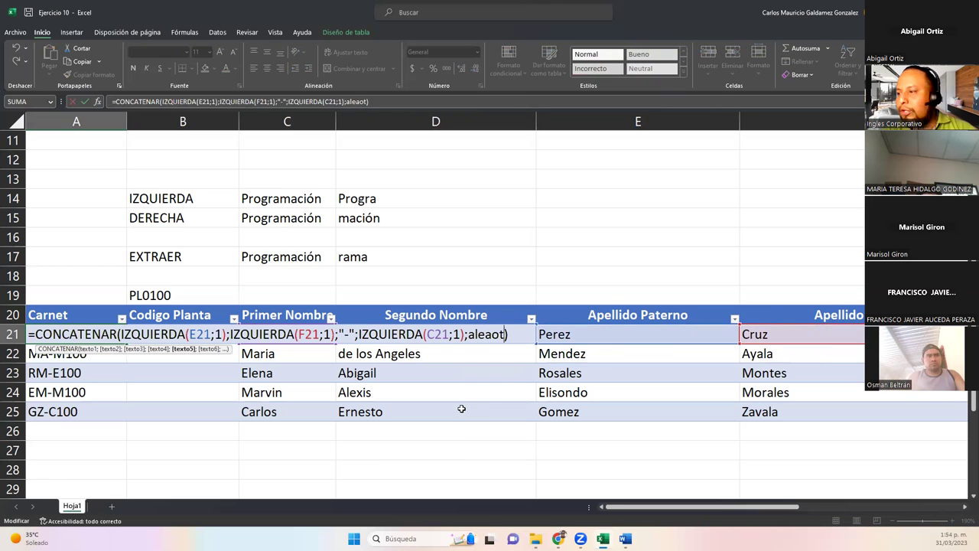
pyautogui.press('BackSpace')
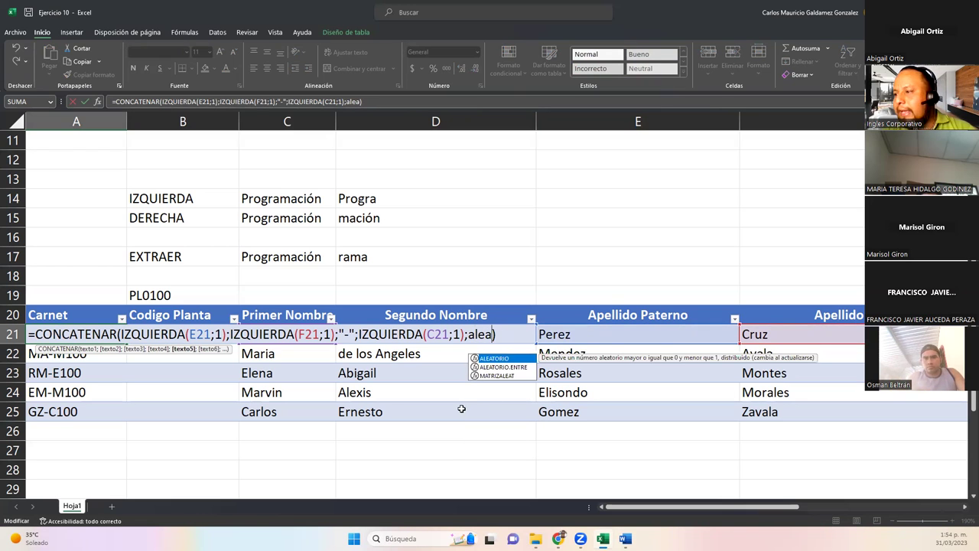
pyautogui.press('Down')
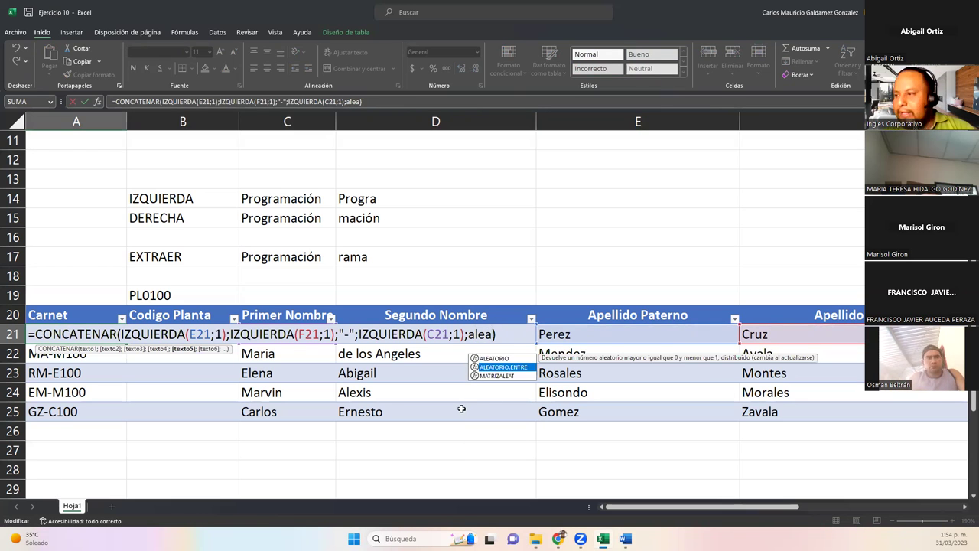
pyautogui.press('Tab')
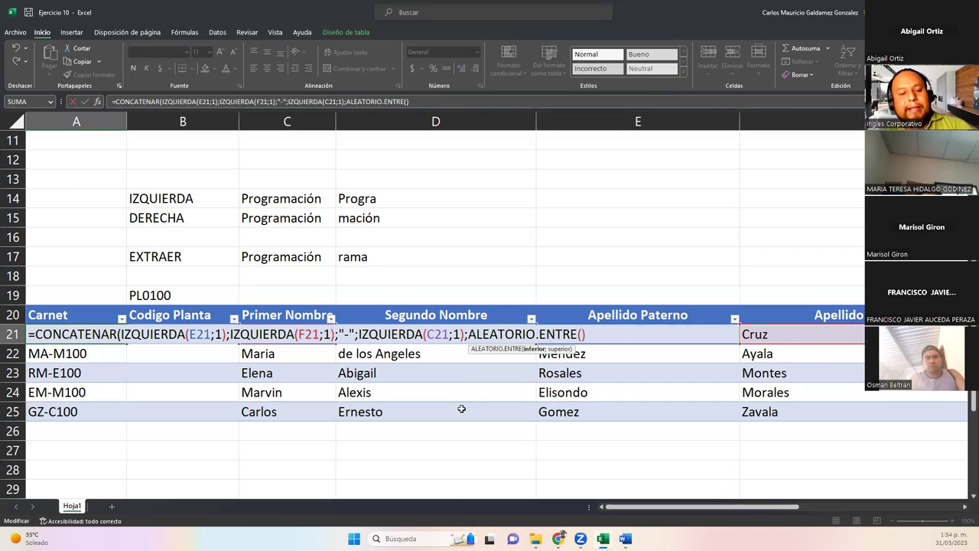
pyautogui.write('100')
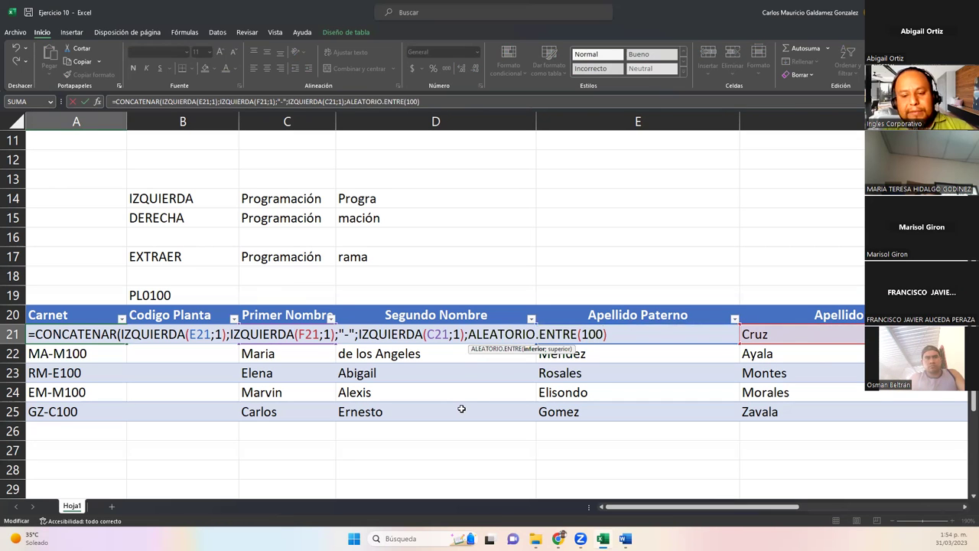
pyautogui.write(';999')
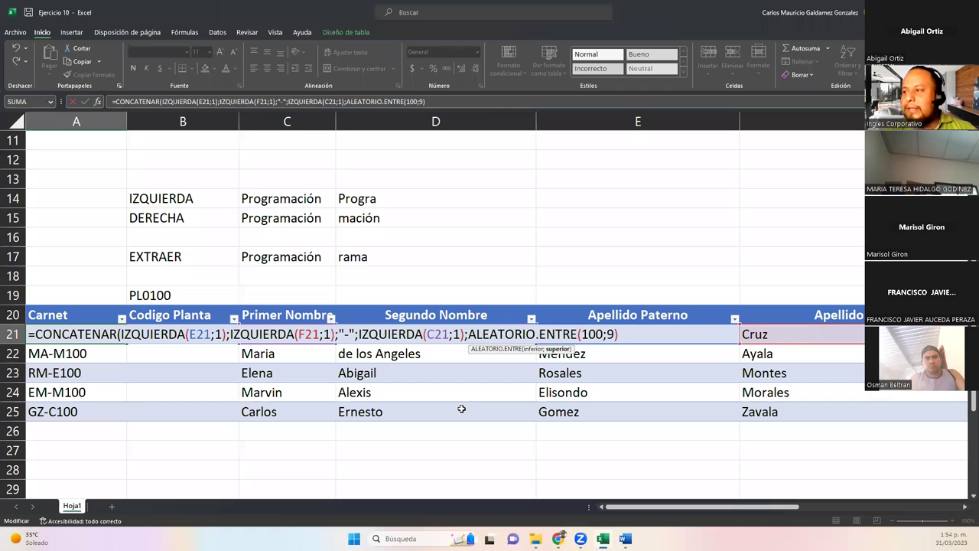
pyautogui.write(')')
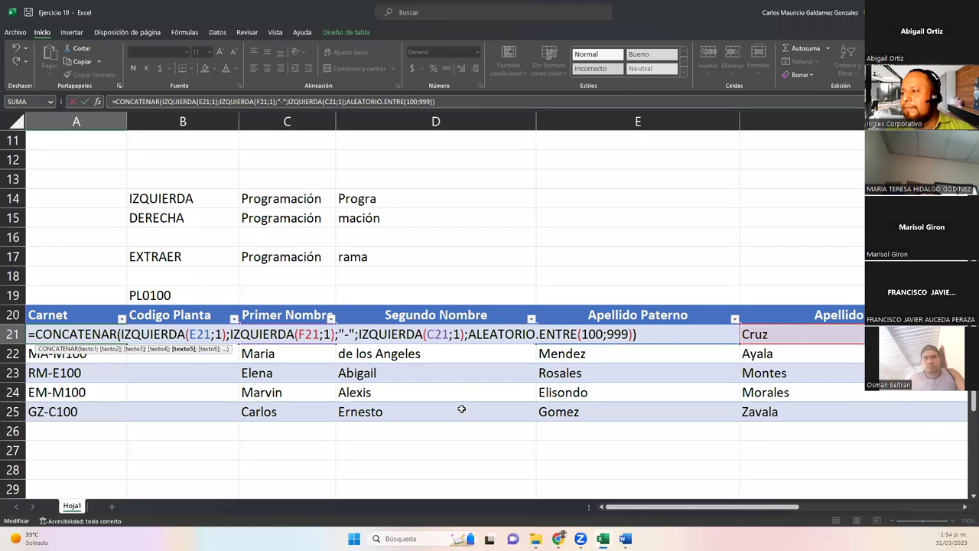
pyautogui.press('Return')
pyautogui.press('Up')
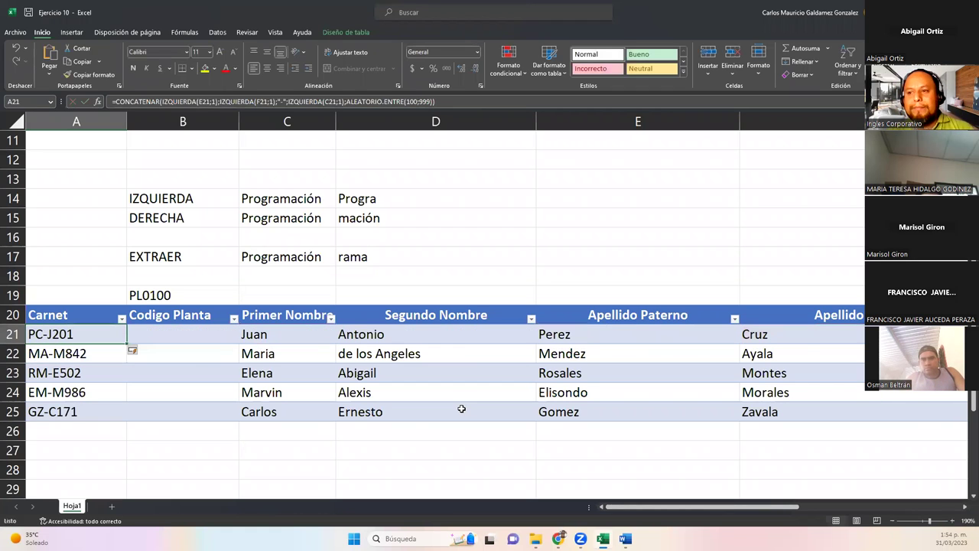
pyautogui.doubleClick(122, 346)
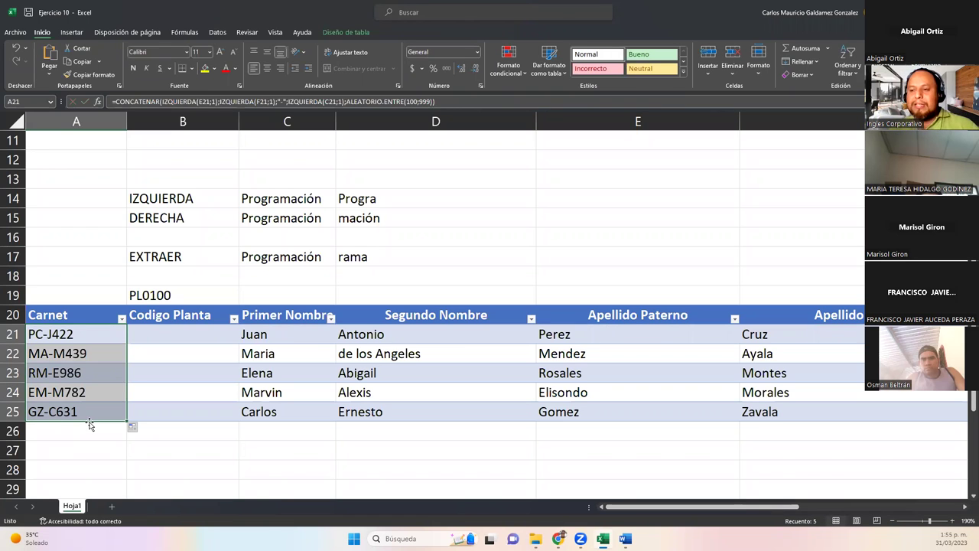
pyautogui.doubleClick(102, 331)
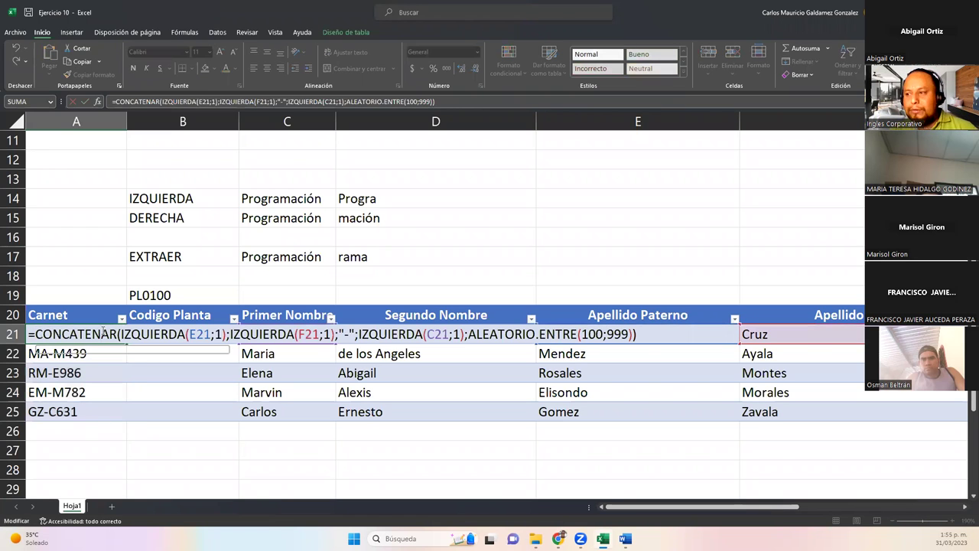
# Replace ALEATORIO.ENTRE(100;999) in A21's formula with a fixed 100.
pyautogui.moveTo(472, 334); pyautogui.dragTo(635, 337)
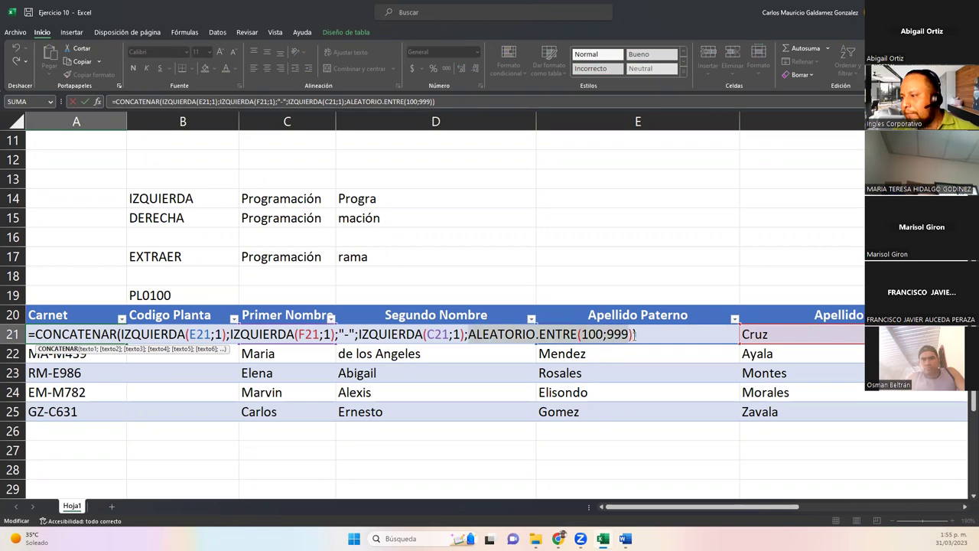
pyautogui.write('100')
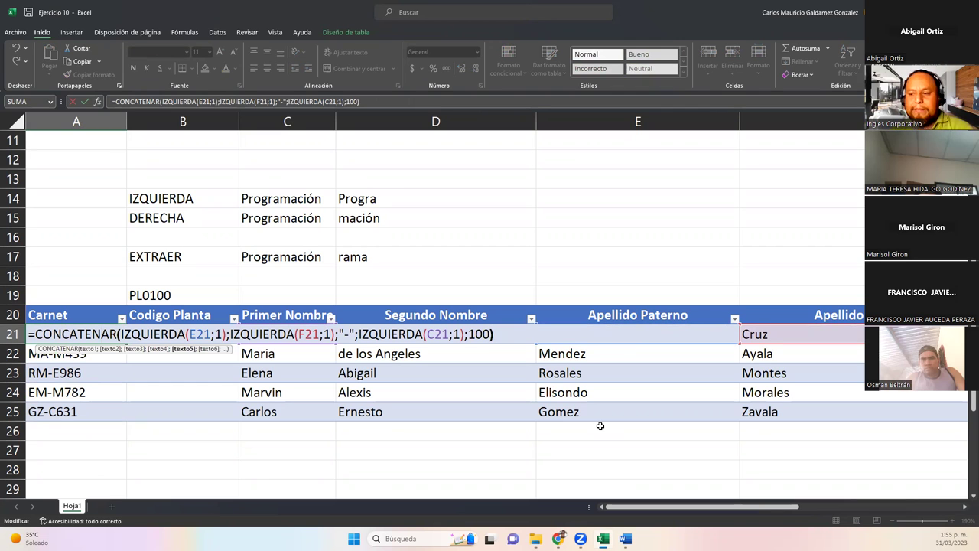
pyautogui.press('Right')
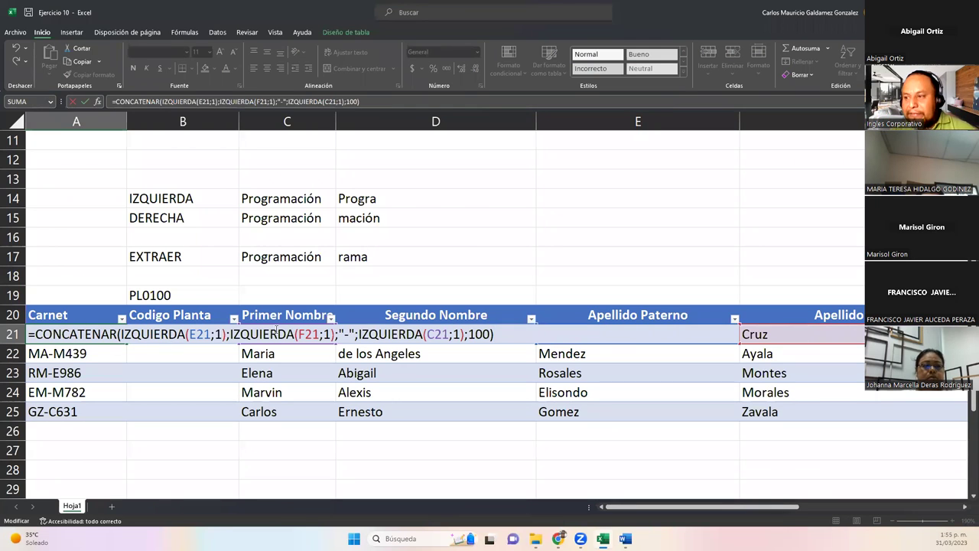
pyautogui.click(355, 335)
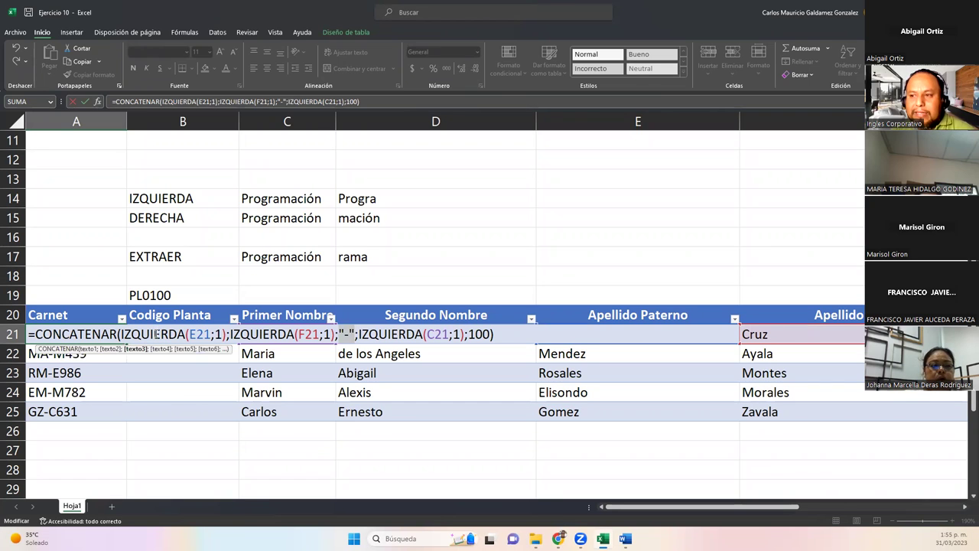
# Highlight each CONCATENAR argument (IZQUIERDA(E21;1), IZQUIERDA(F21;1), hyphen, IZQUIERDA(C21;1), 100) and commit.
pyautogui.doubleClick(129, 335)
pyautogui.moveTo(122, 335); pyautogui.dragTo(225, 335)
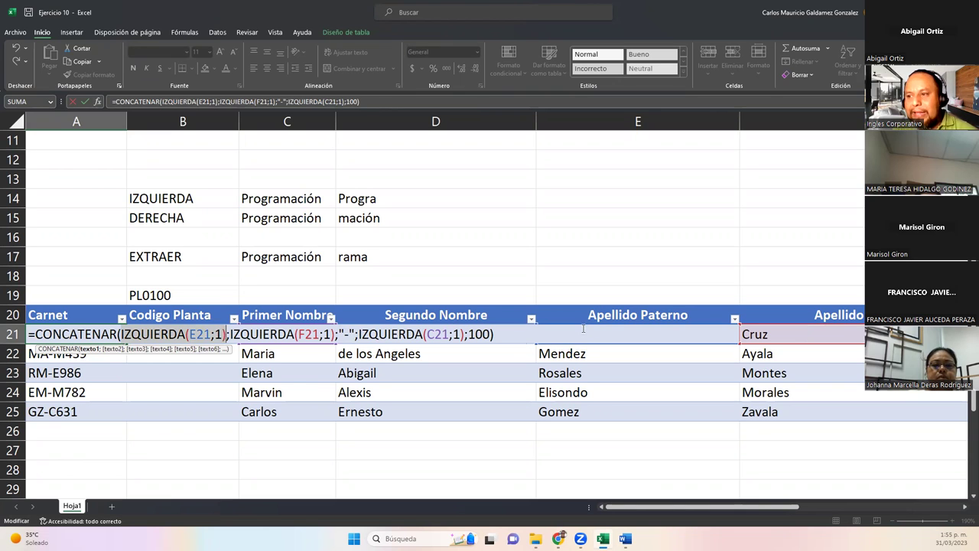
pyautogui.moveTo(228, 334); pyautogui.dragTo(337, 335)
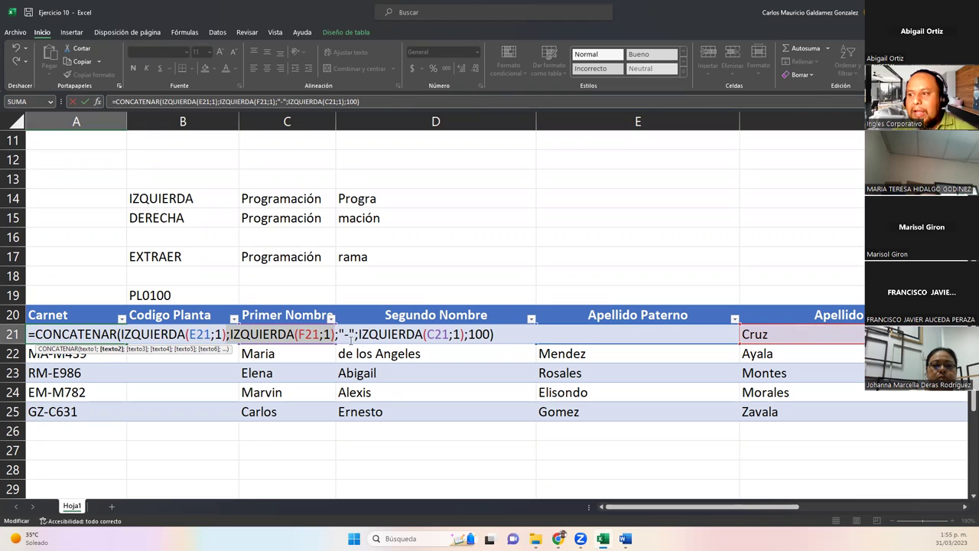
pyautogui.moveTo(337, 334); pyautogui.dragTo(355, 335)
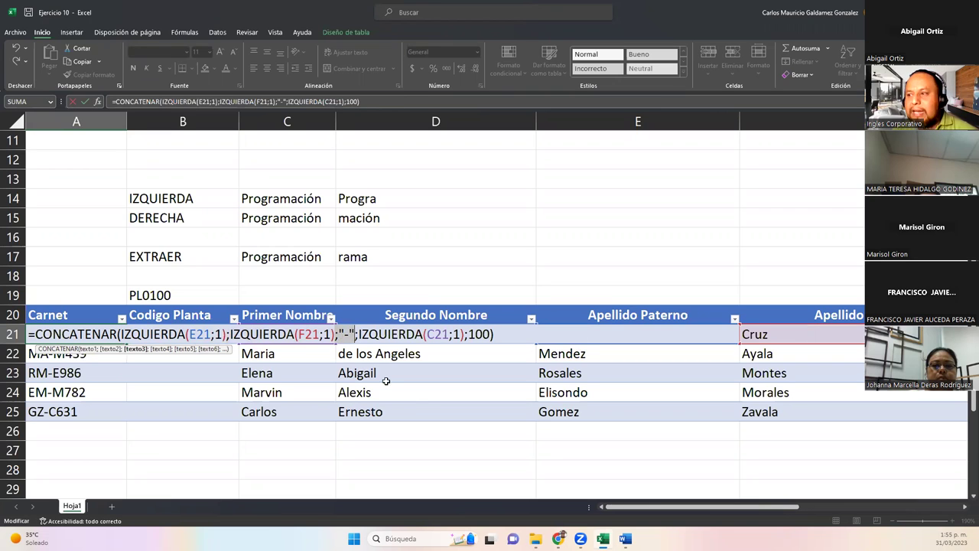
pyautogui.moveTo(358, 334); pyautogui.dragTo(465, 335)
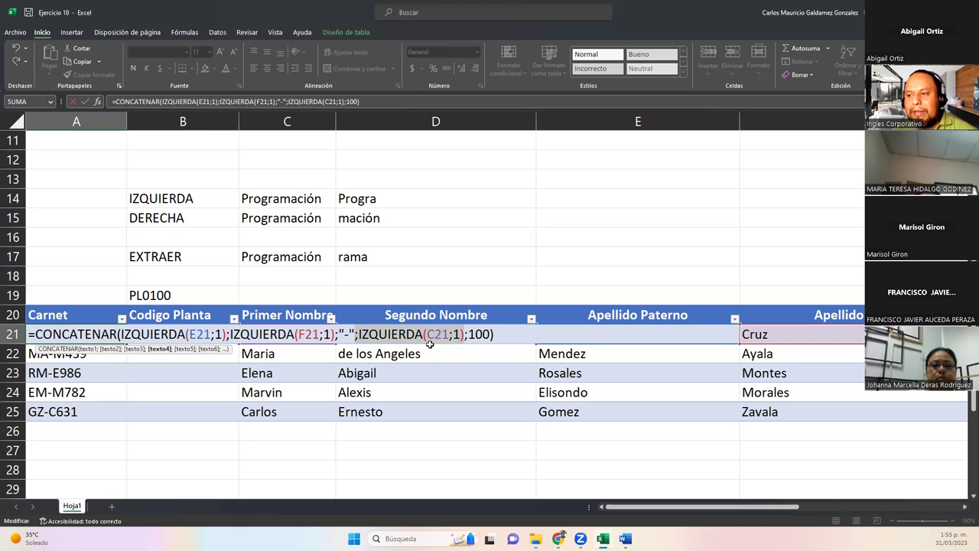
pyautogui.moveTo(466, 334); pyautogui.dragTo(492, 335)
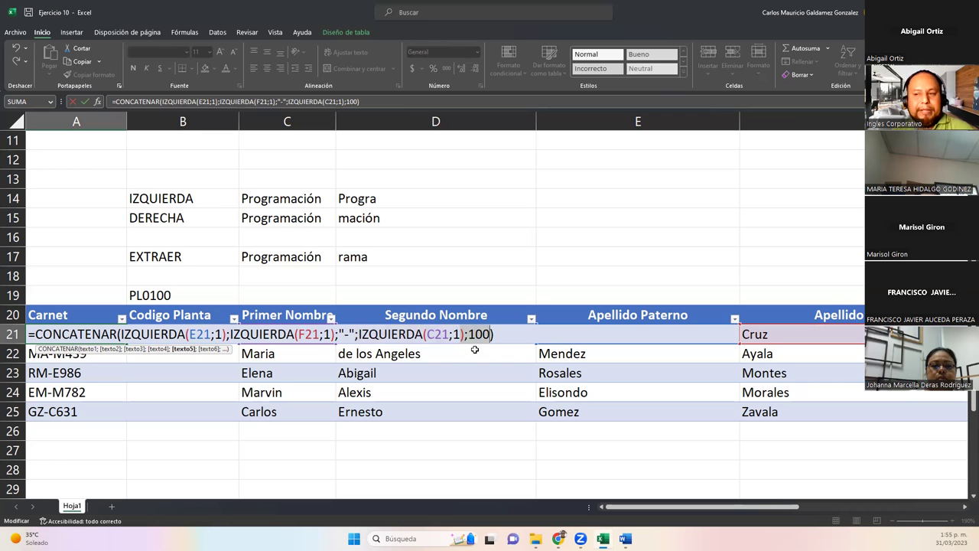
pyautogui.press('Return')
pyautogui.press('Up')
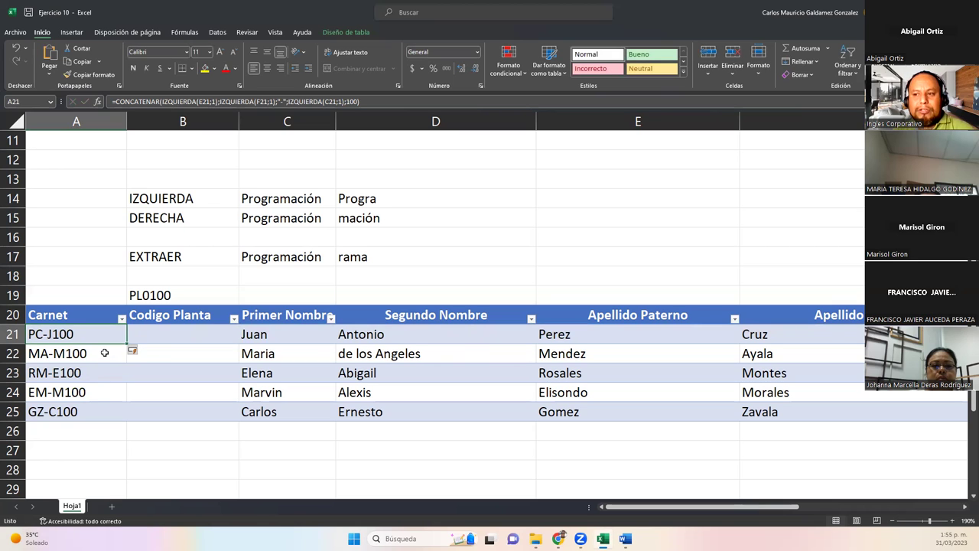
pyautogui.click(106, 355)
pyautogui.click(93, 380)
pyautogui.click(100, 391)
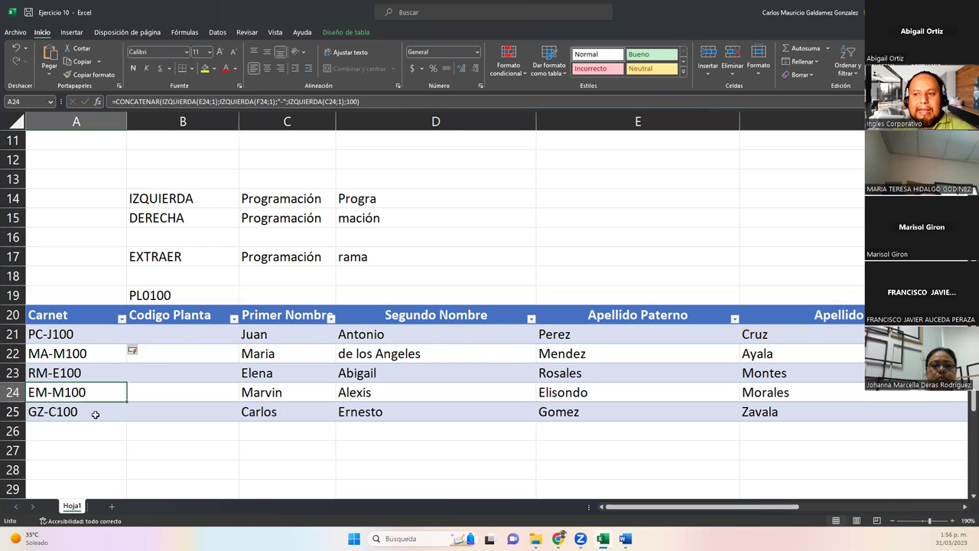
pyautogui.click(94, 413)
pyautogui.click(93, 335)
pyautogui.doubleClick(94, 335)
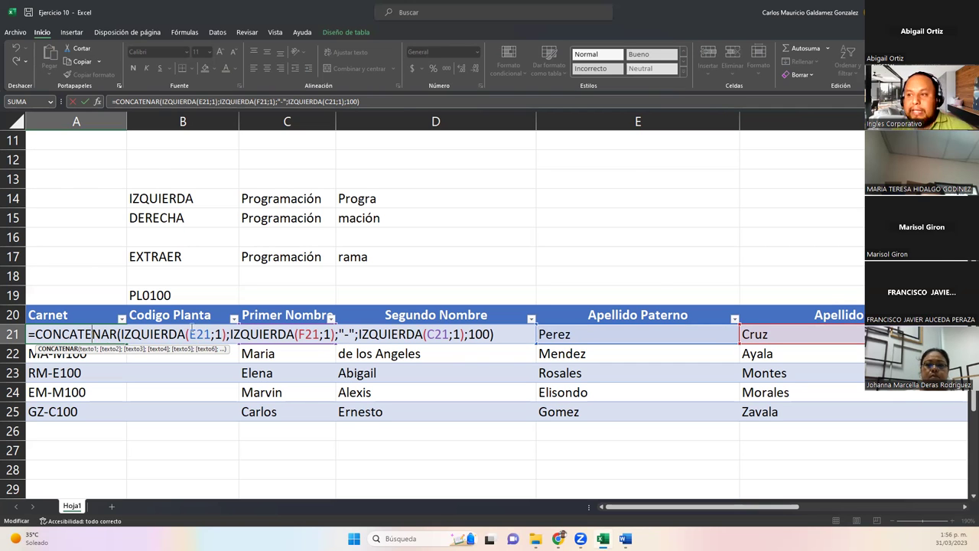
pyautogui.scroll(4, 199, 327)
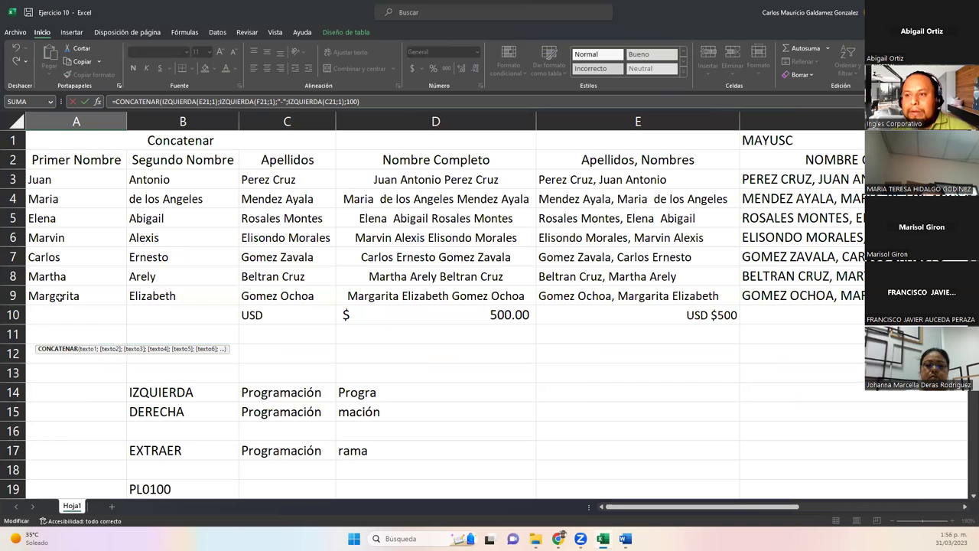
pyautogui.scroll(-2, 153, 355)
pyautogui.scroll(-2, 195, 355)
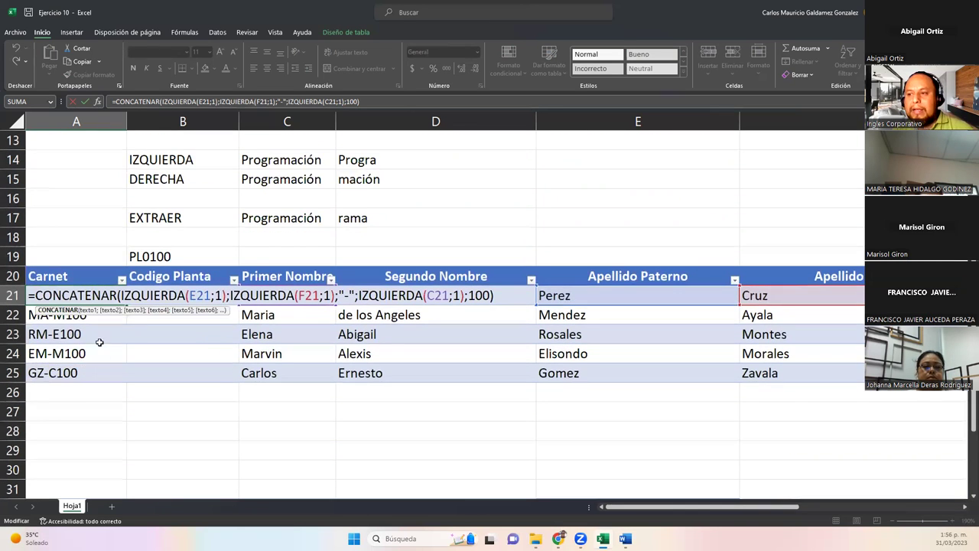
pyautogui.click(494, 297)
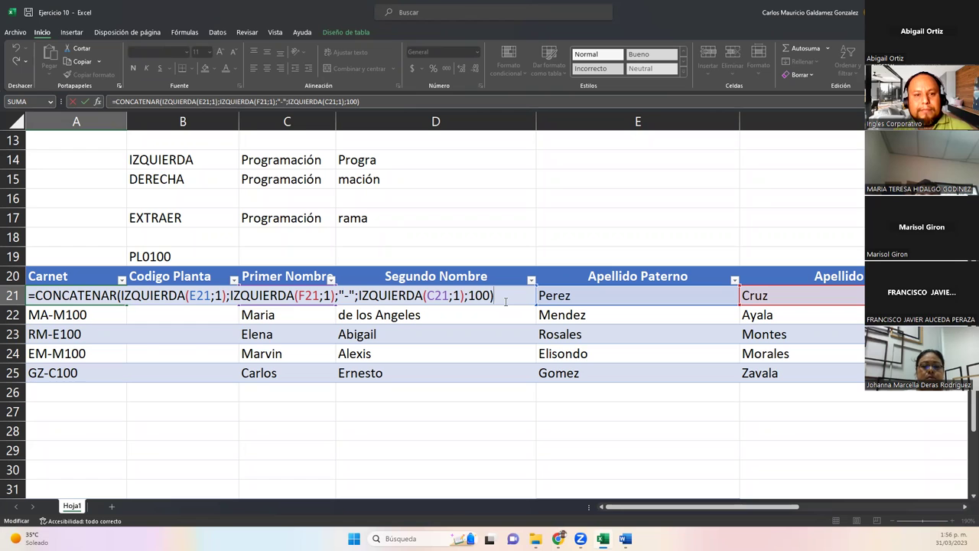
pyautogui.hotkey('ctrl', 'Return')
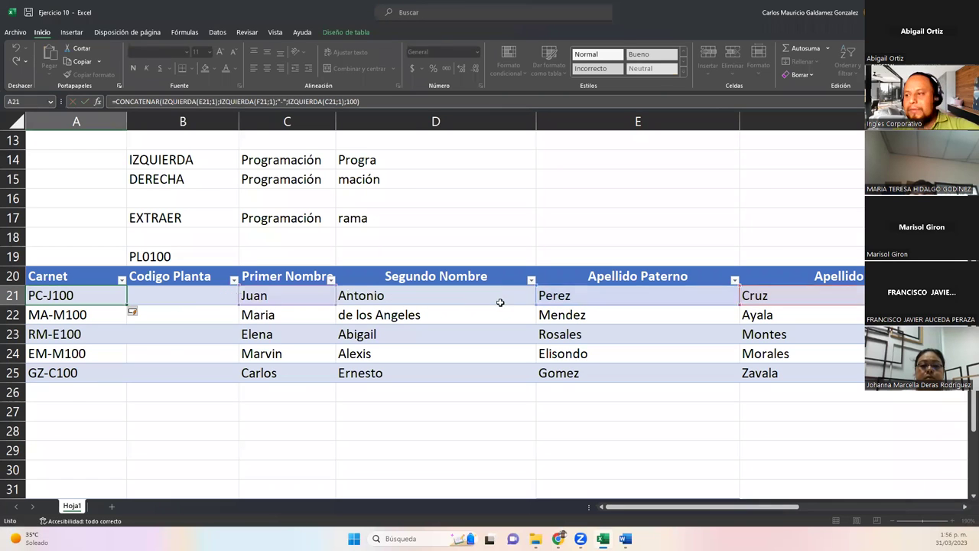
pyautogui.click(157, 295)
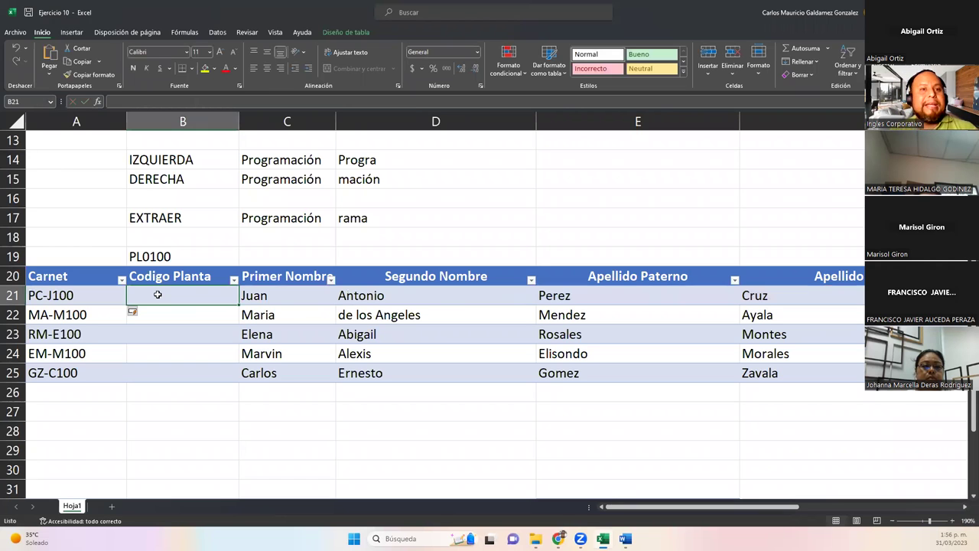
pyautogui.click(251, 296)
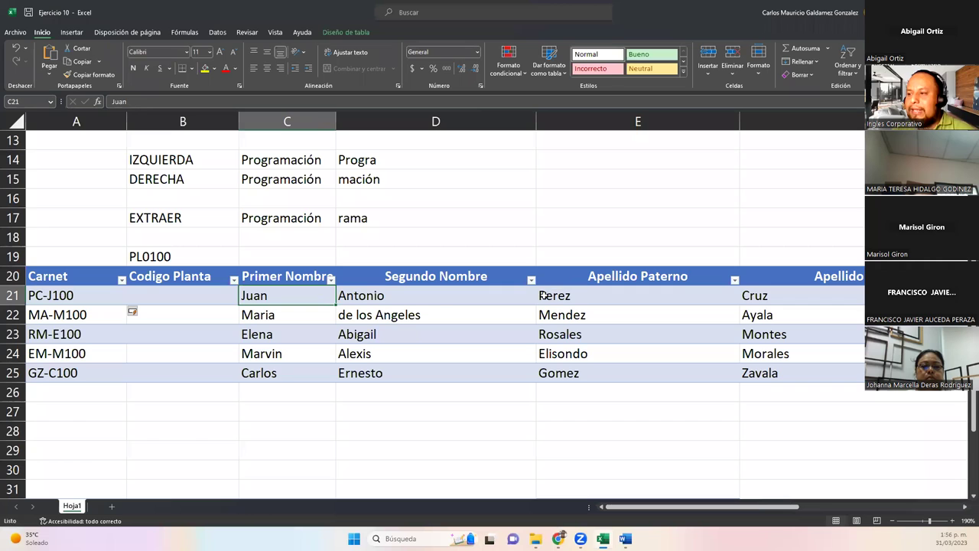
pyautogui.click(445, 295)
pyautogui.click(586, 296)
pyautogui.click(747, 295)
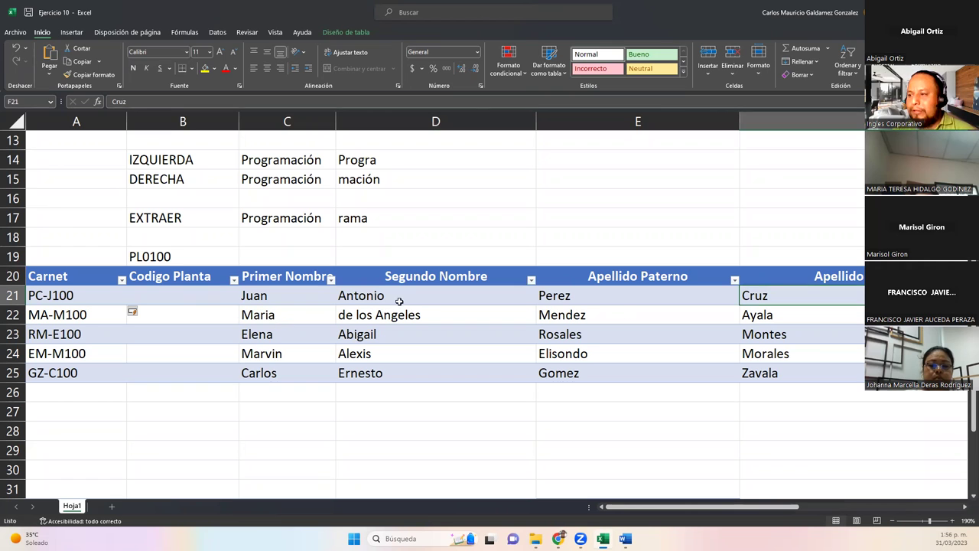
pyautogui.moveTo(252, 294); pyautogui.dragTo(765, 373)
pyautogui.click(175, 289)
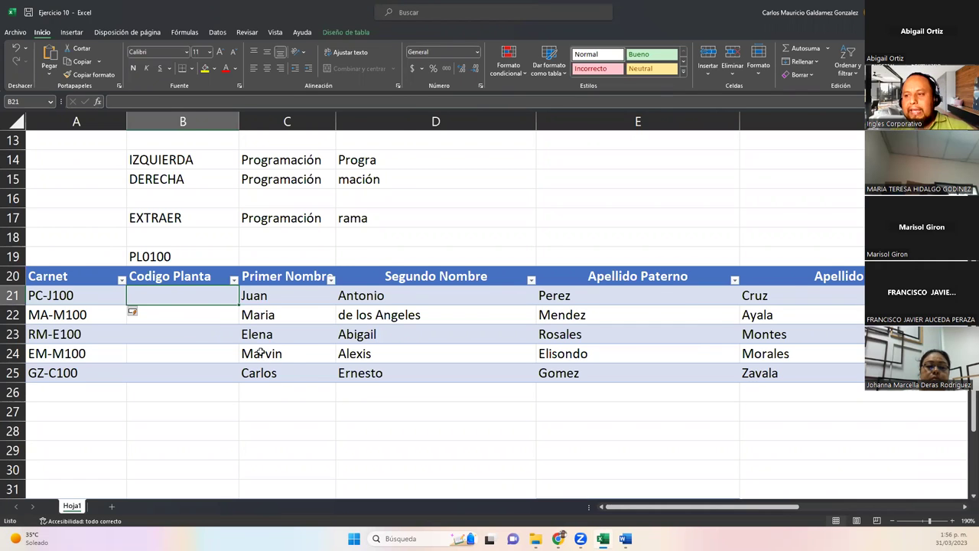
# Scroll down to the second table, select its names in A33:D37, and go to F33.
pyautogui.keyDown('ctrl'); pyautogui.scroll(-1, 260, 352); pyautogui.keyUp('ctrl')
pyautogui.scroll(-3, 261, 352)
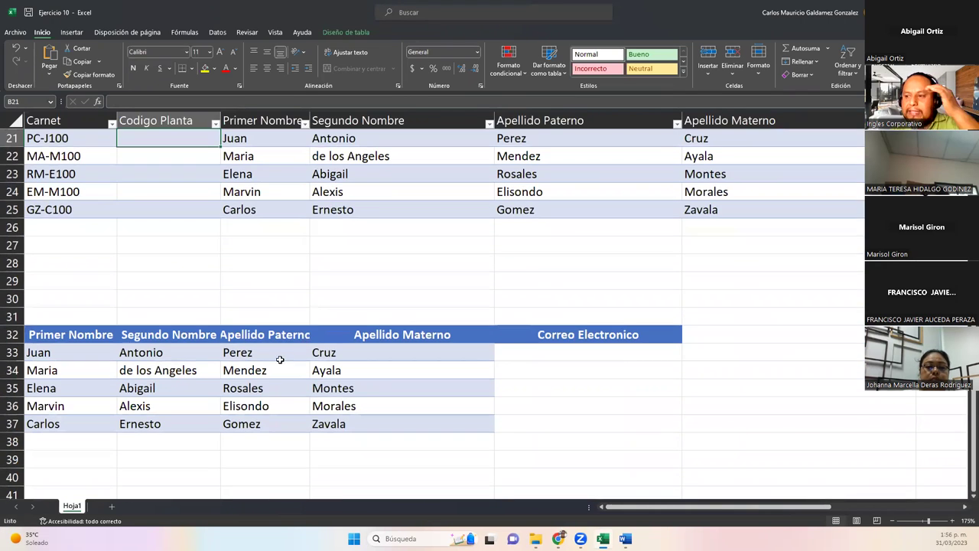
pyautogui.click(592, 356)
pyautogui.moveTo(77, 356); pyautogui.dragTo(363, 423)
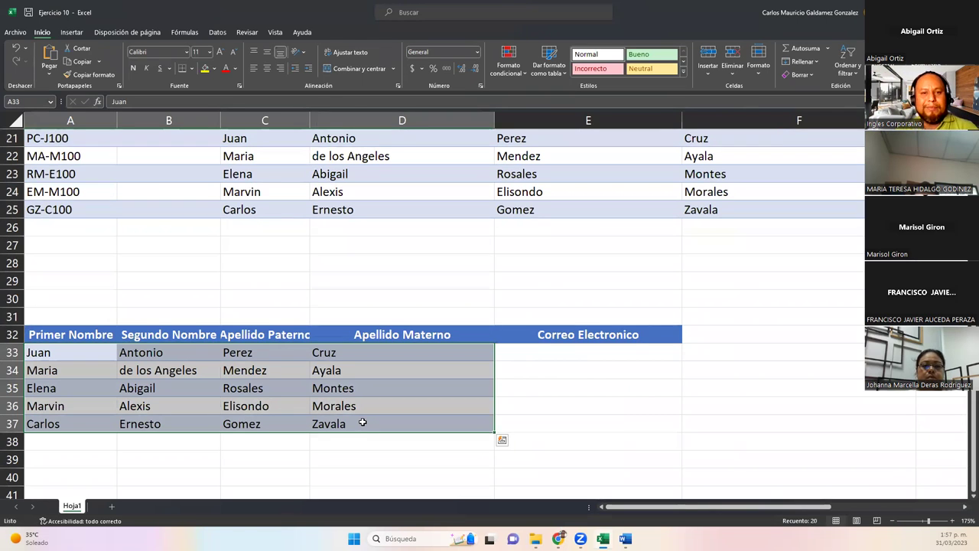
pyautogui.click(687, 349)
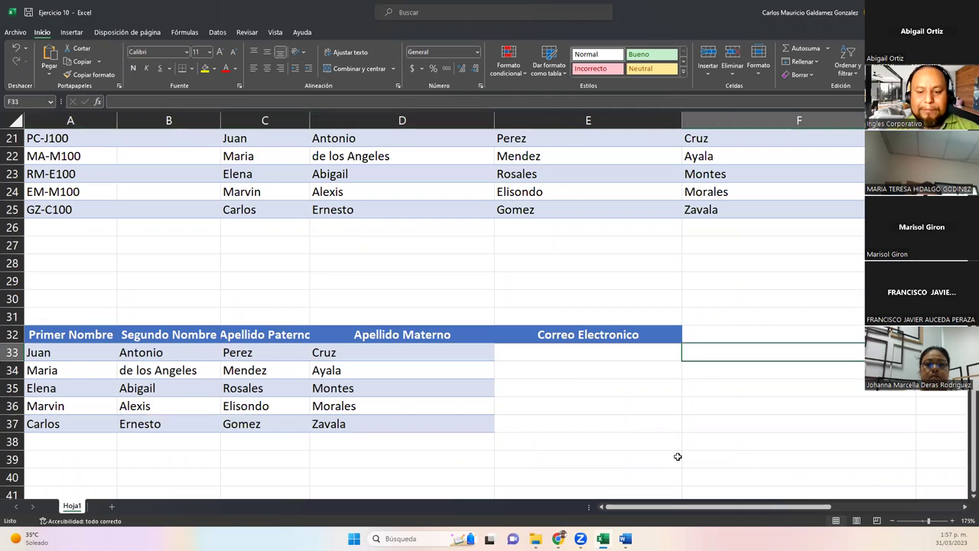
# Type 'ej:' in F33 and a sample employee's full name in F32.
pyautogui.write('ej:')
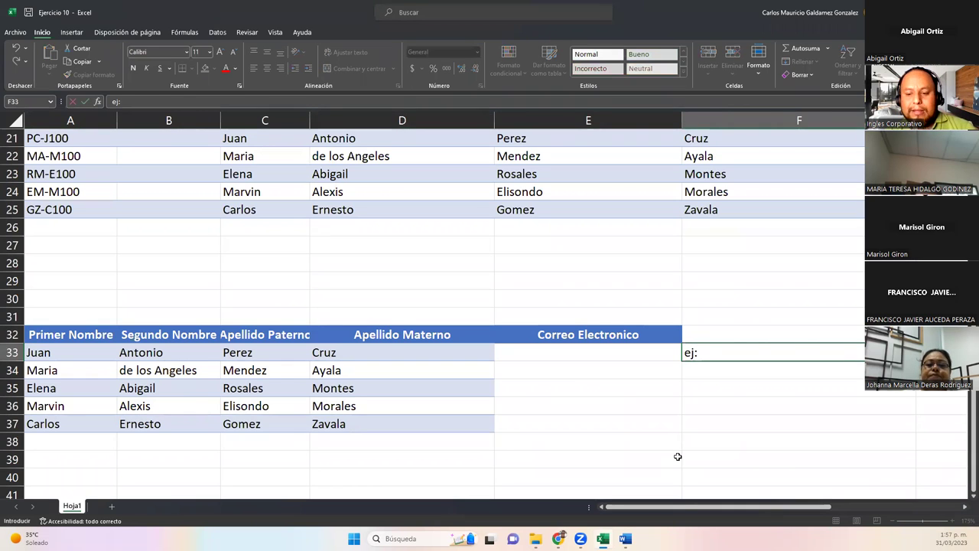
pyautogui.press('Up')
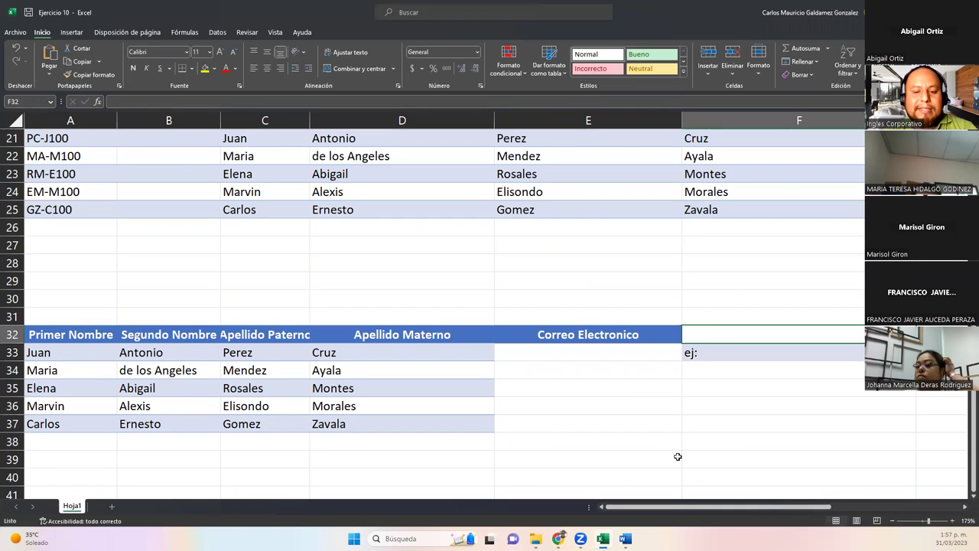
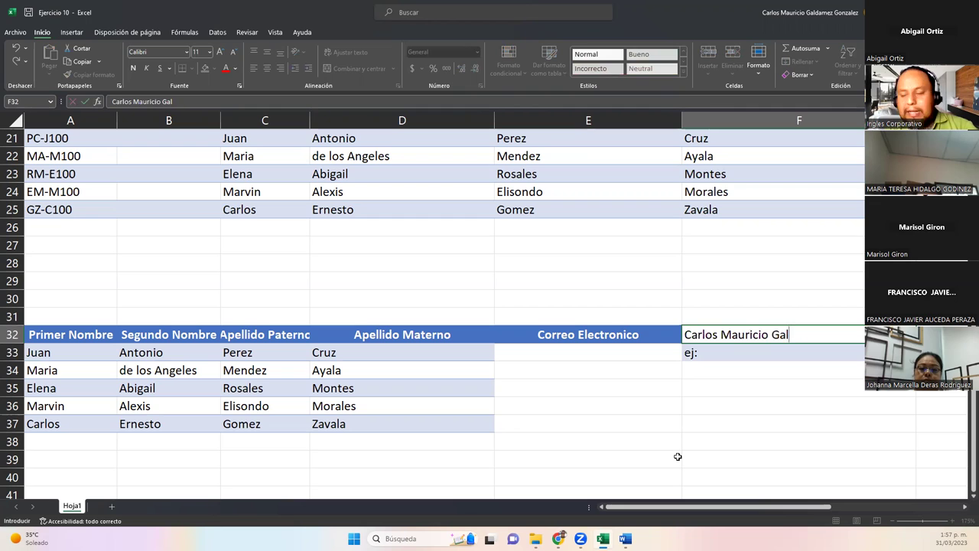
pyautogui.press('Return')
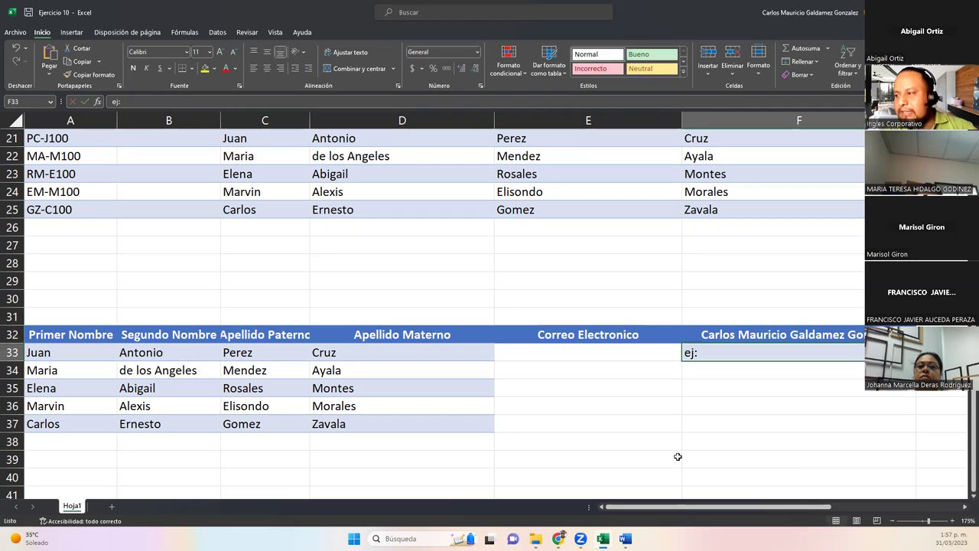
# Extend F33 into an example e-mail address built from the name's initials at misitioweb.com.
pyautogui.press('F2')
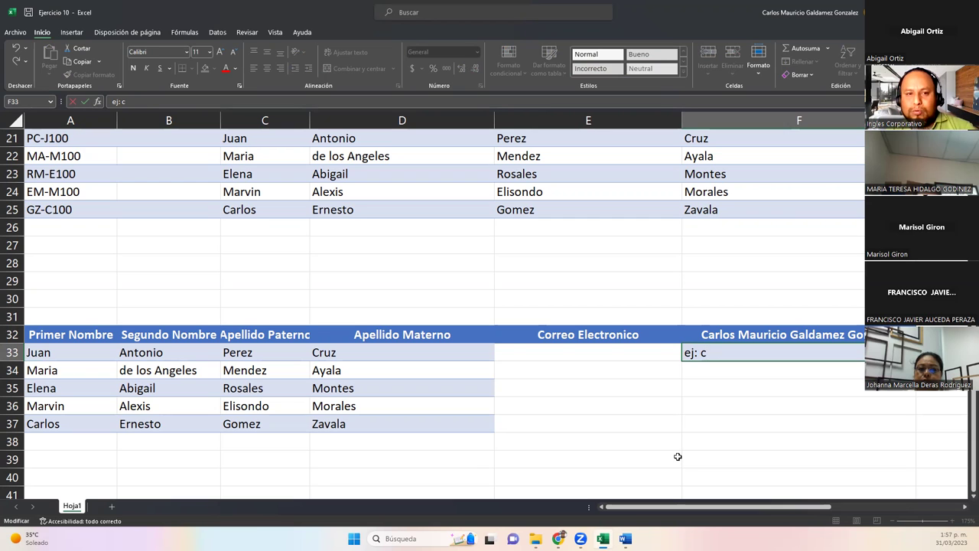
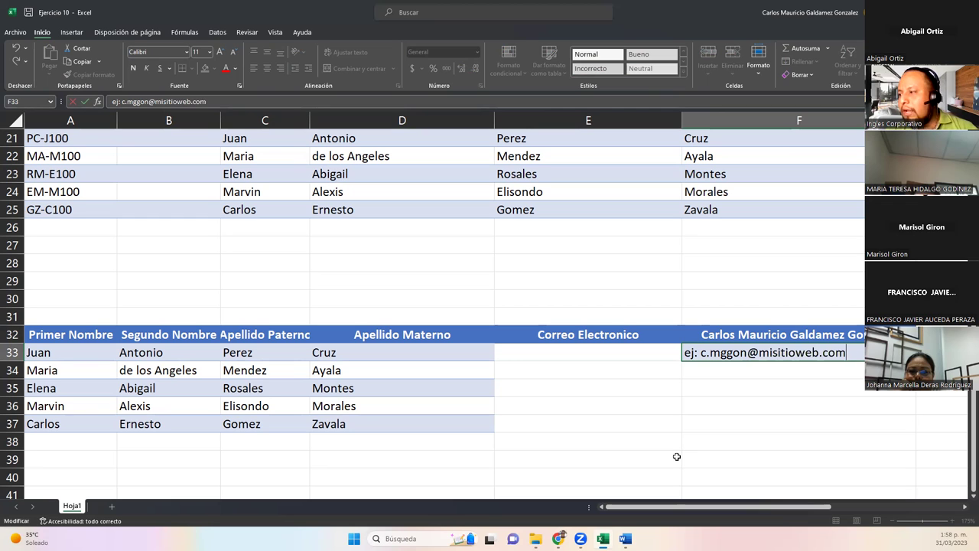
pyautogui.press('Return')
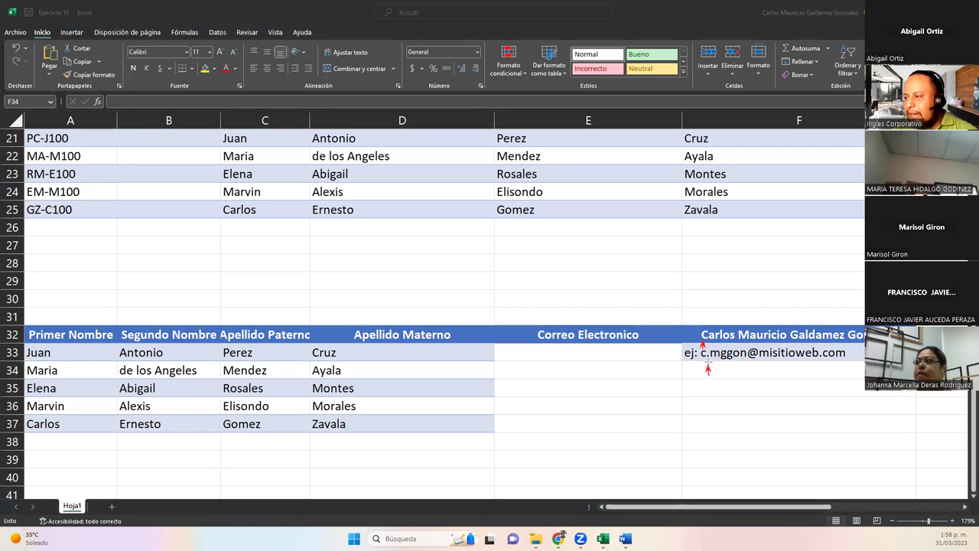
pyautogui.moveTo(717, 346); pyautogui.dragTo(746, 340)
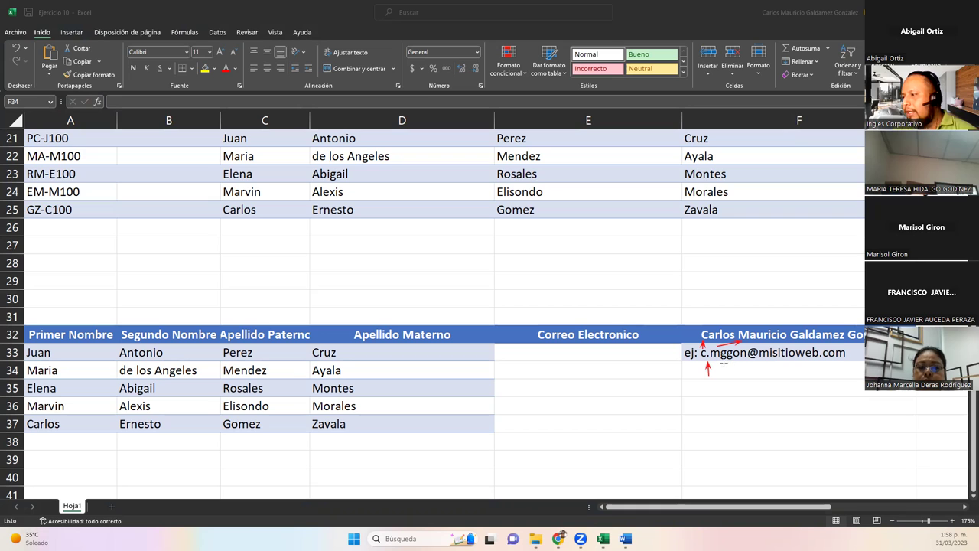
pyautogui.moveTo(729, 349); pyautogui.dragTo(799, 342)
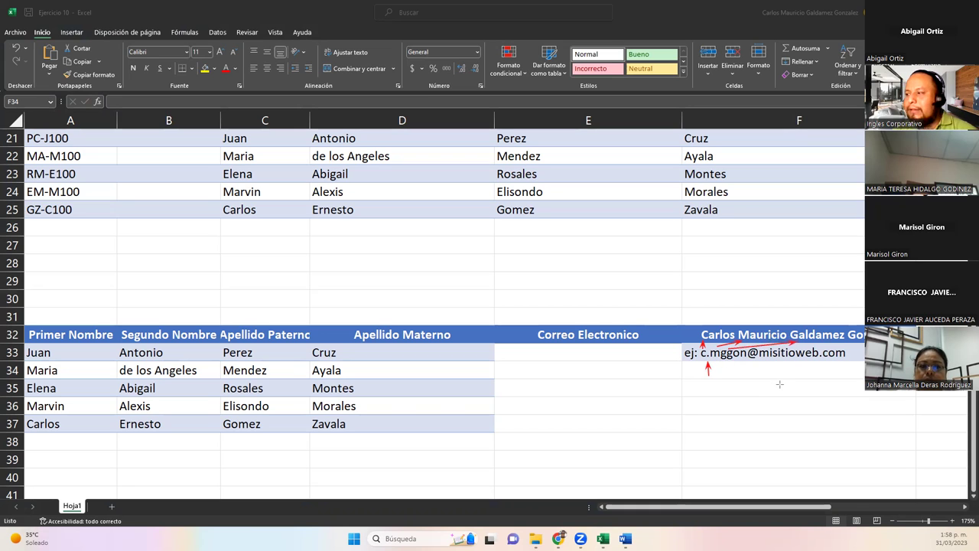
pyautogui.moveTo(729, 364)
pyautogui.mouseDown()
pyautogui.moveTo(748, 364)
pyautogui.moveTo(777, 395)
pyautogui.mouseUp()
pyautogui.moveTo(794, 399); pyautogui.dragTo(887, 402)
pyautogui.moveTo(866, 353); pyautogui.dragTo(859, 342)
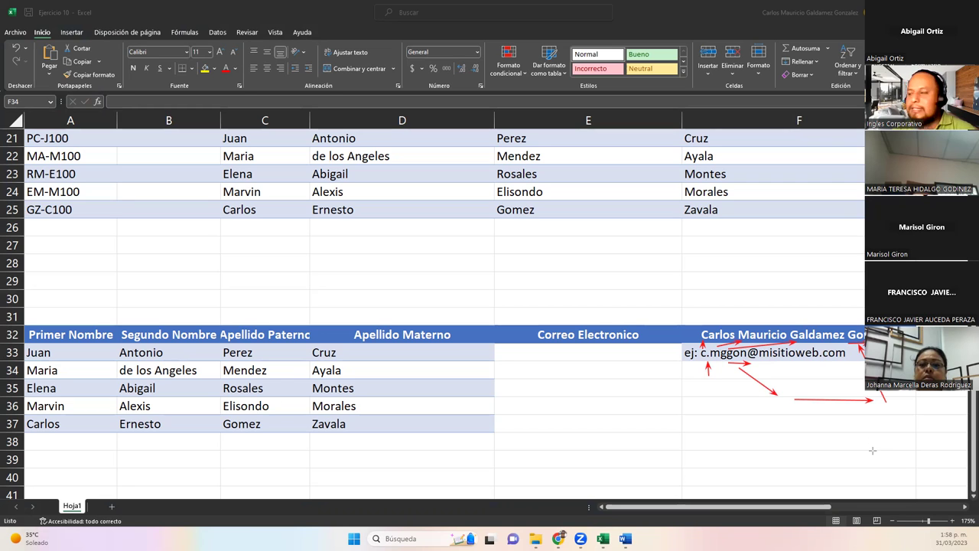
pyautogui.moveTo(756, 365); pyautogui.dragTo(848, 361)
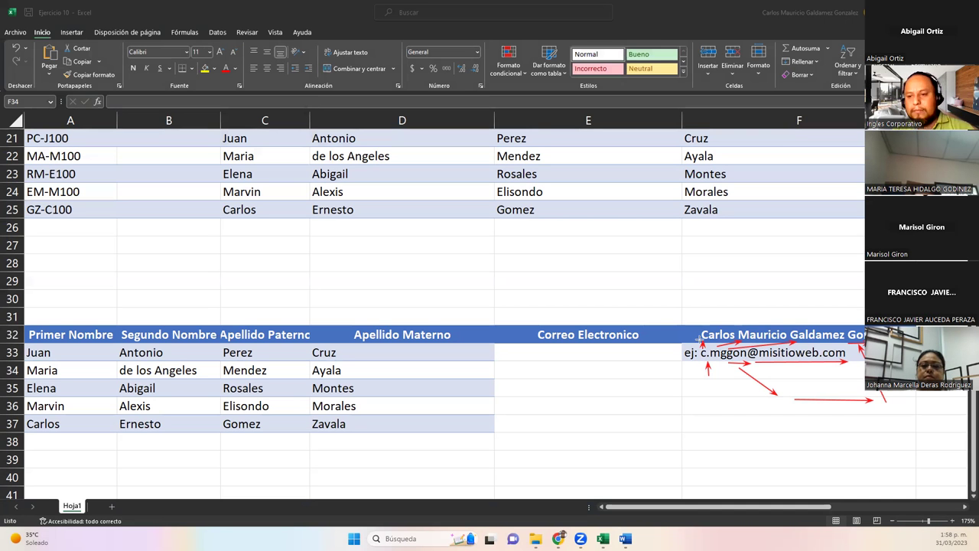
pyautogui.press('super+shift+s')
pyautogui.moveTo(680, 306); pyautogui.dragTo(924, 432)
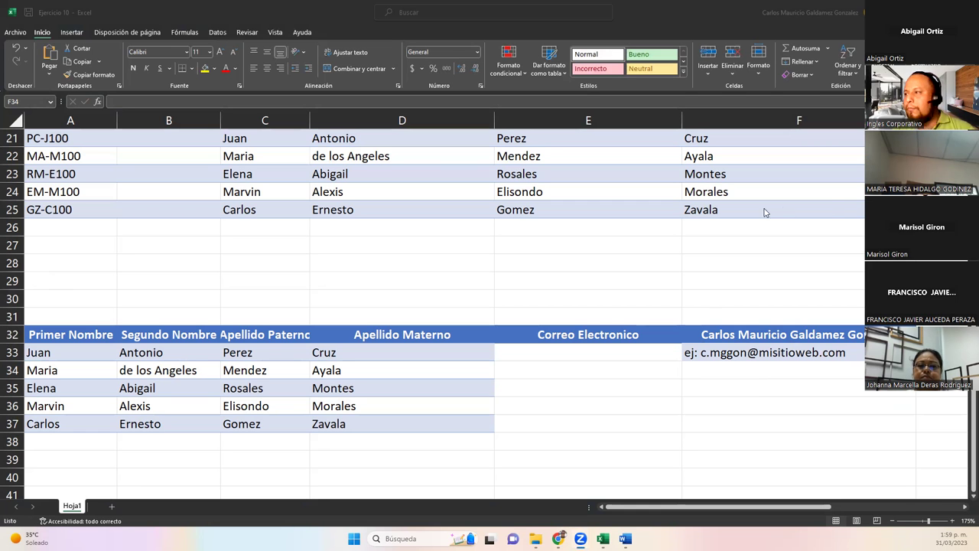
# Scroll to the top of Hoja1 and switch to the slideshow's 'DUDAS Y CONSULTAS' slide.
pyautogui.scroll(5, 694, 299)
pyautogui.scroll(2, 675, 302)
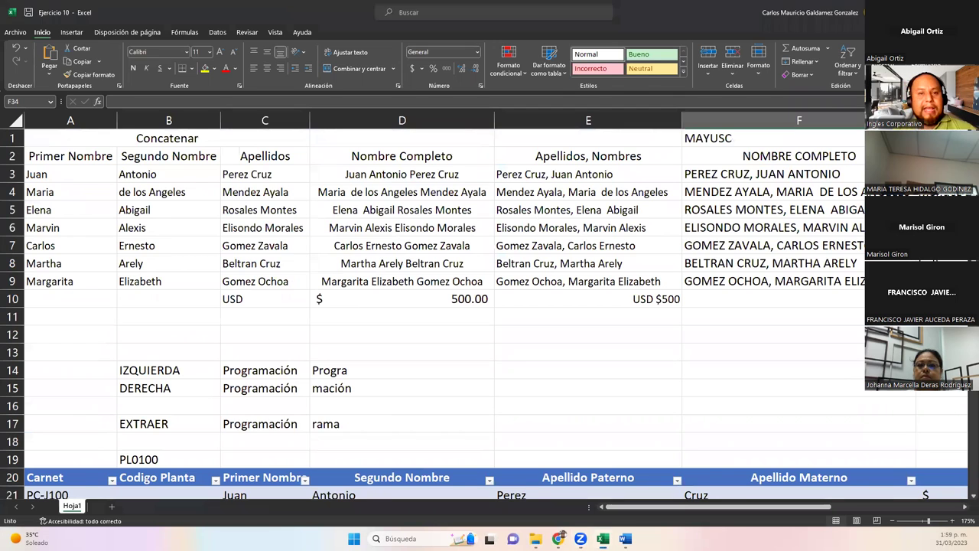
pyautogui.hotkey('alt', 'Tab')
pyautogui.press('Right')
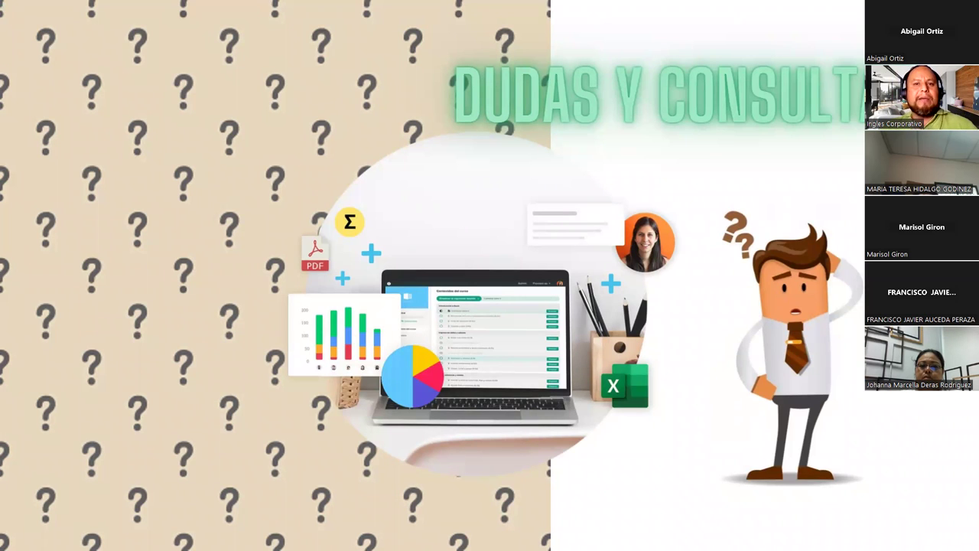
# Advance the slideshow to the closing '¡Muchas gracias!' slide.
pyautogui.click(788, 300)
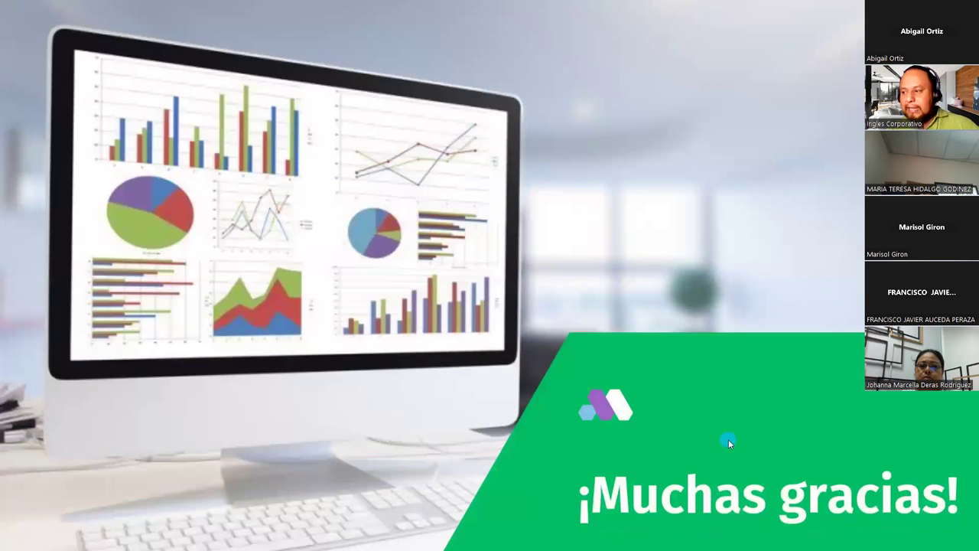